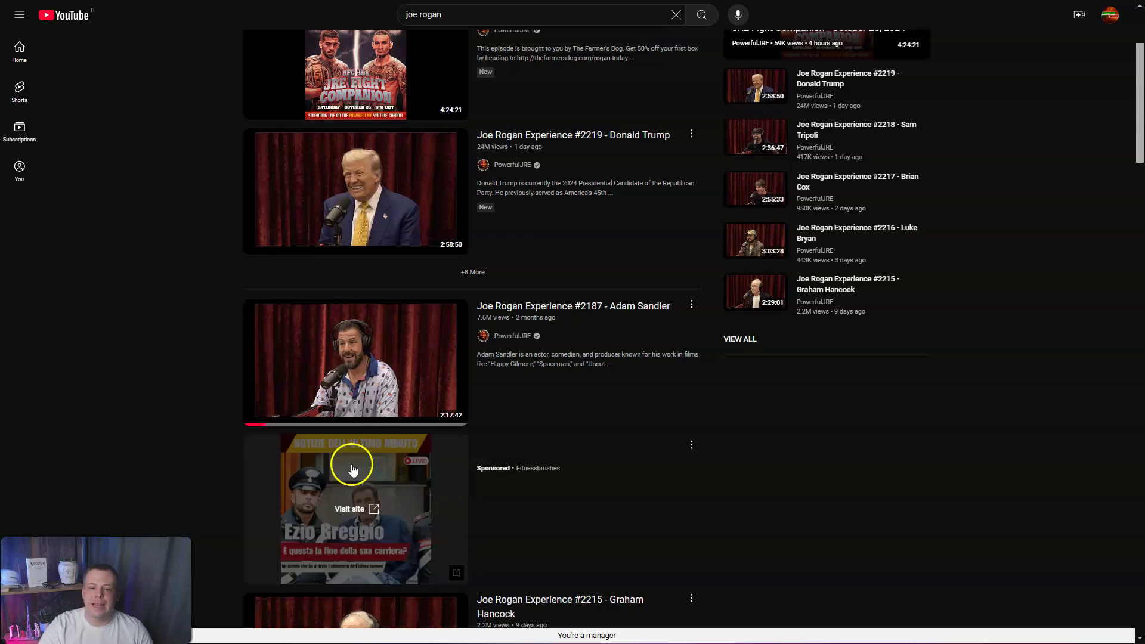
{"action": "scroll", "coordinate": [406, 251], "scroll_direction": "up", "scroll_amount": 3}
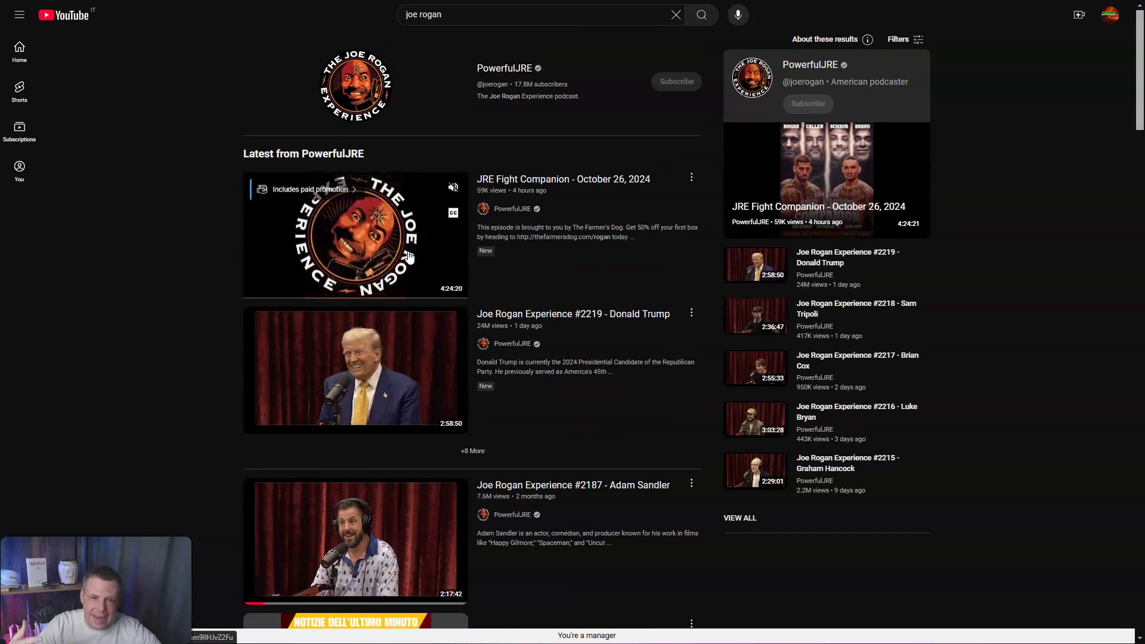
{"action": "left_click", "coordinate": [429, 285]}
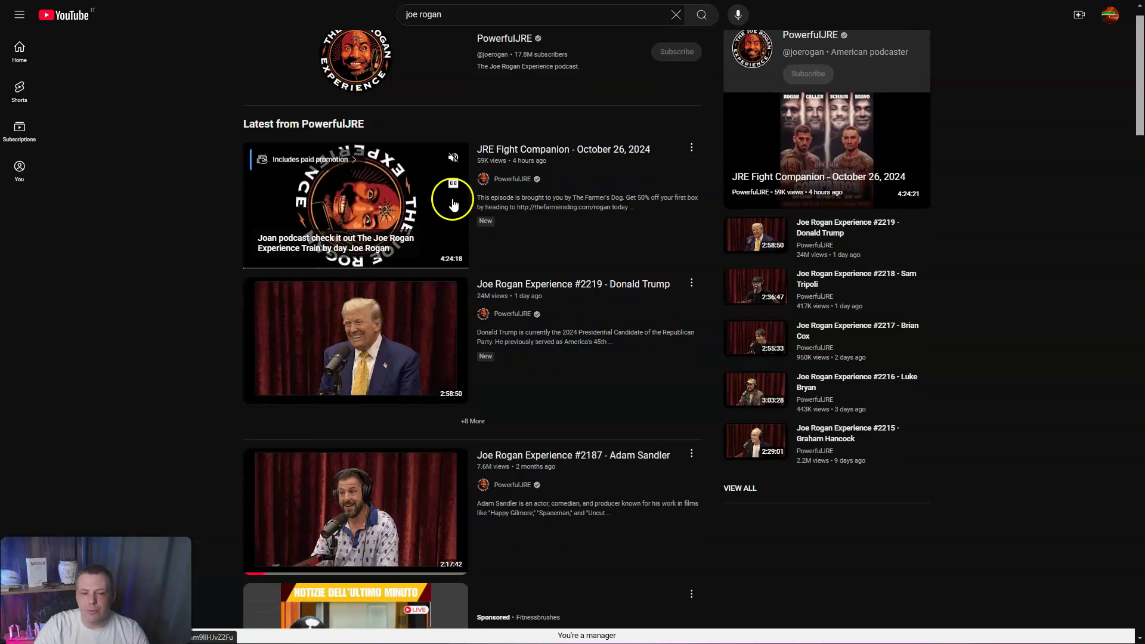
{"action": "scroll", "coordinate": [448, 206], "scroll_direction": "down", "scroll_amount": 4}
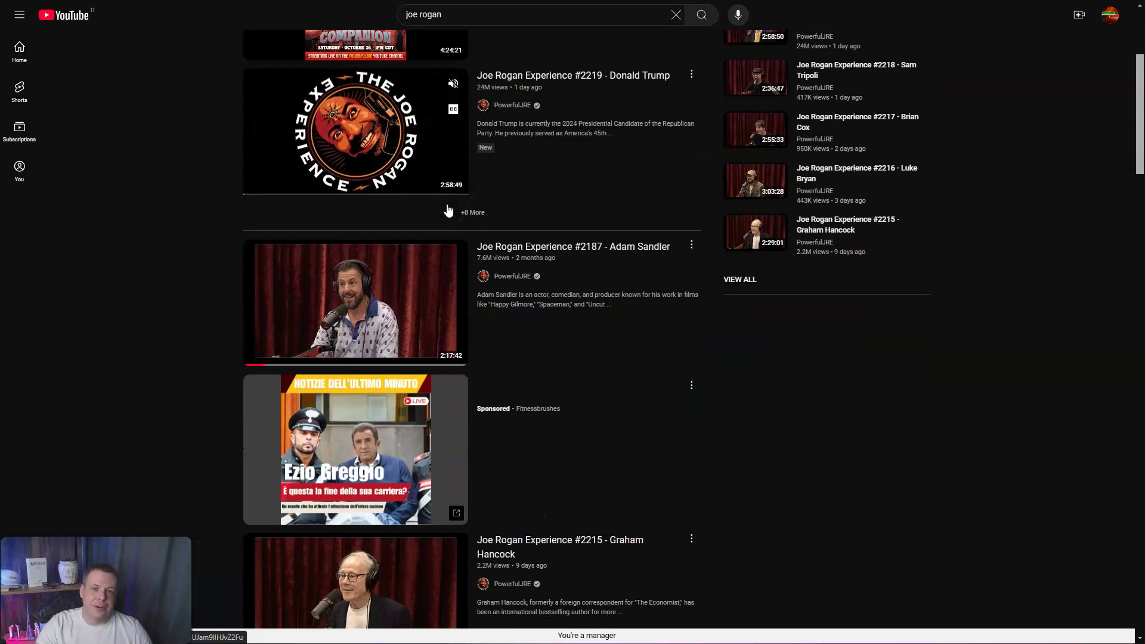
{"action": "scroll", "coordinate": [448, 210], "scroll_direction": "up", "scroll_amount": 4}
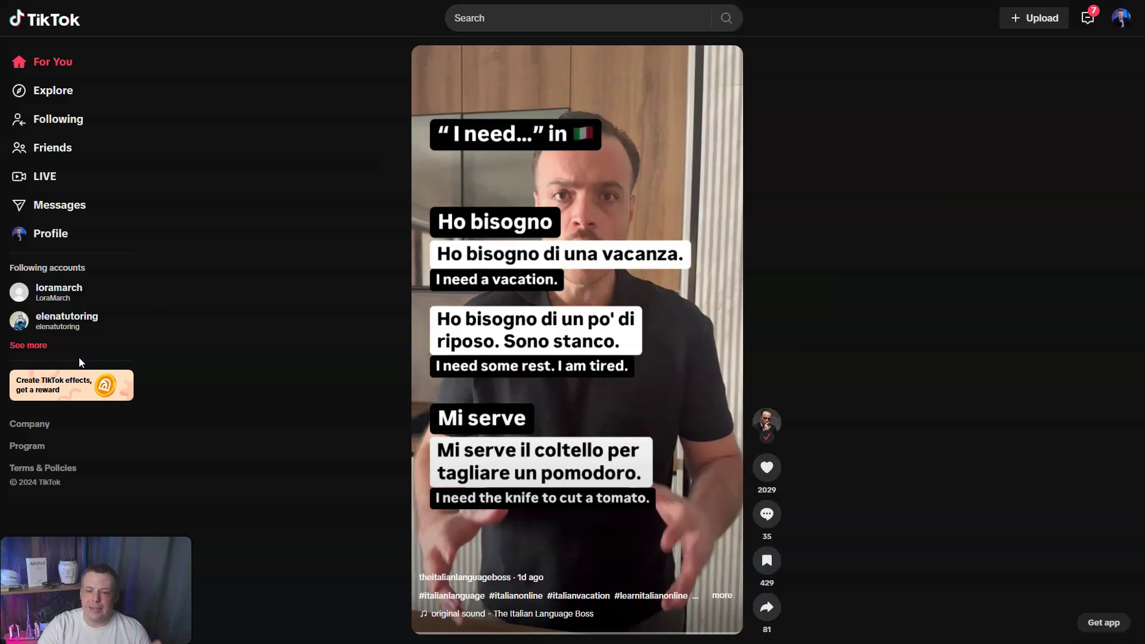
{"action": "scroll", "coordinate": [327, 238], "scroll_direction": "down", "scroll_amount": 1}
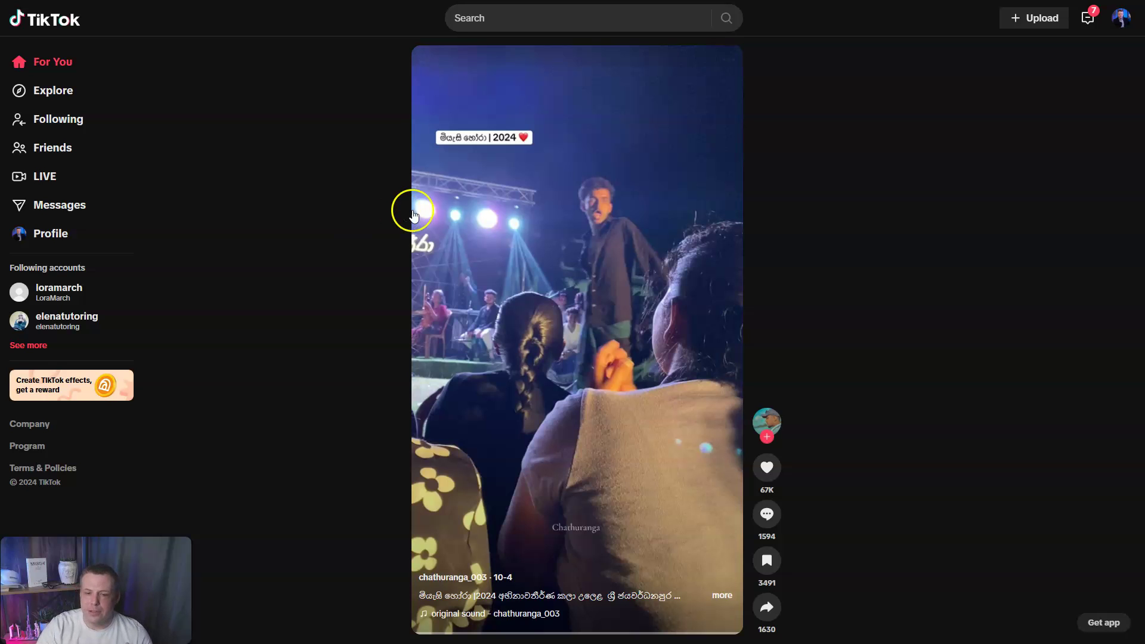
{"action": "scroll", "coordinate": [282, 181], "scroll_direction": "down", "scroll_amount": 1}
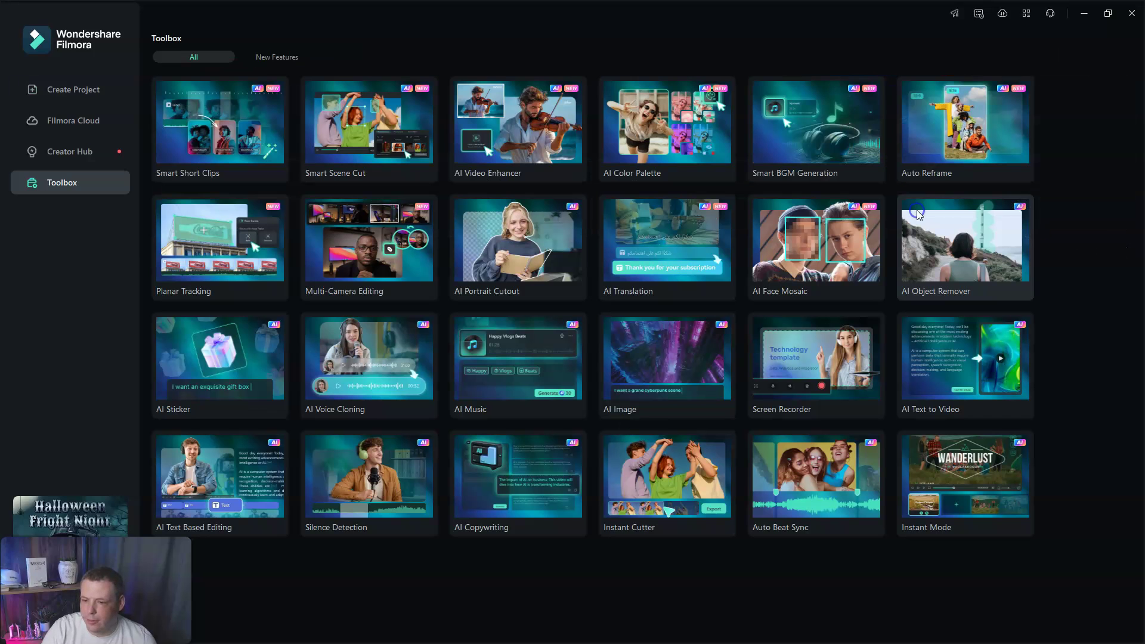
In Filmora, start AI Text Based Editing on video_2024-10-19_11-19-55.mp4 with English (US) as the transcription language.
{"action": "left_click", "coordinate": [918, 205]}
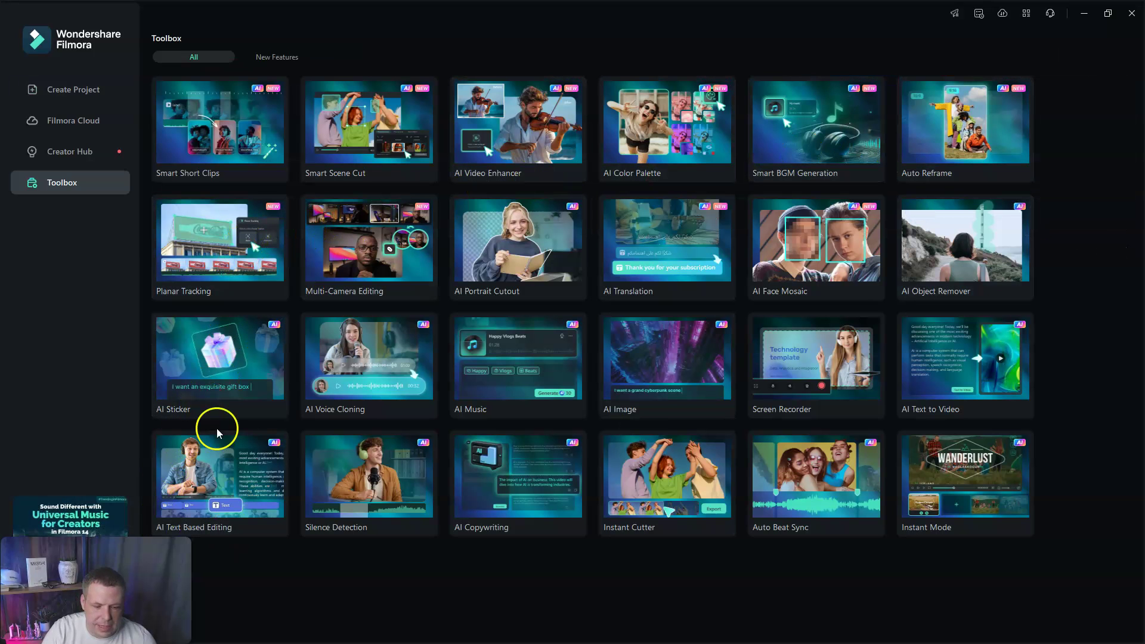
{"action": "left_click", "coordinate": [237, 501]}
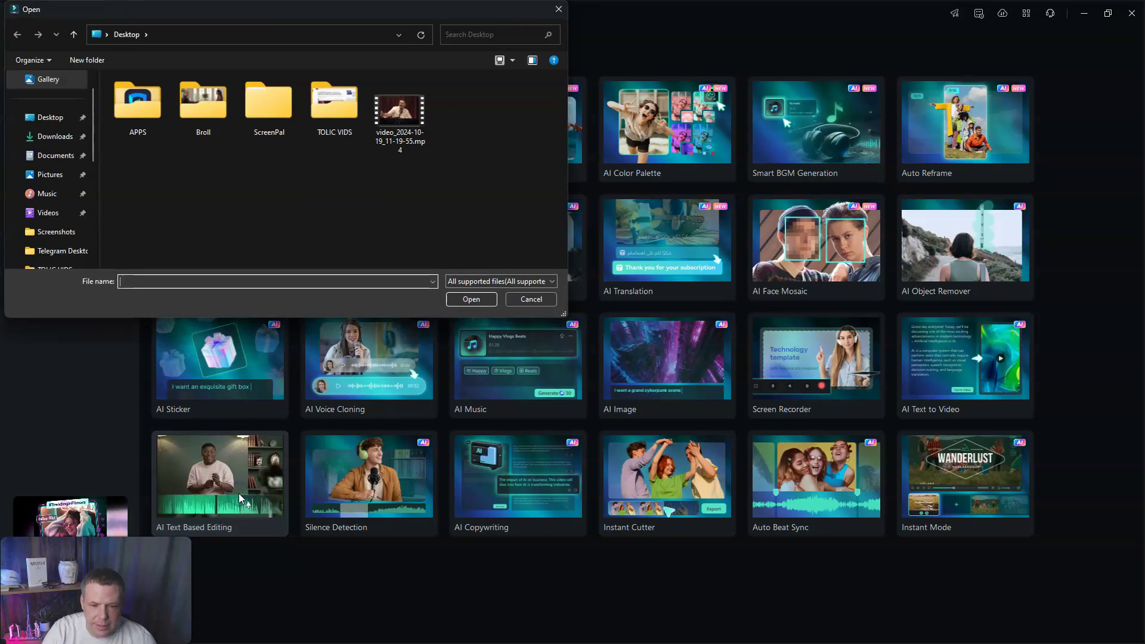
{"action": "left_click", "coordinate": [403, 125]}
{"action": "left_click", "coordinate": [471, 299]}
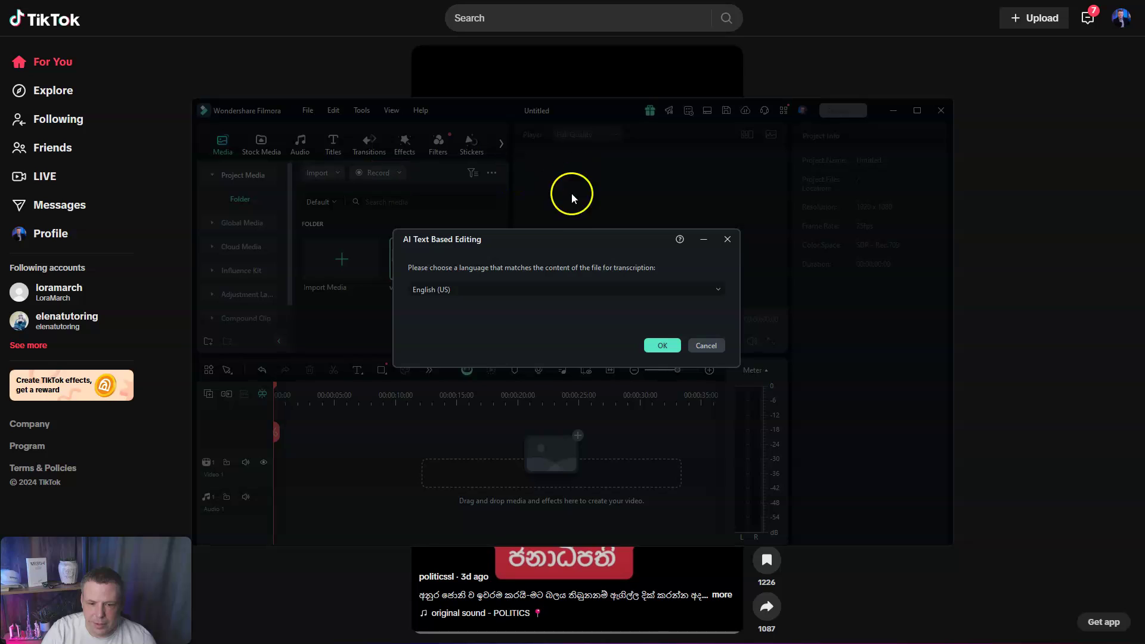
{"action": "left_click", "coordinate": [662, 345]}
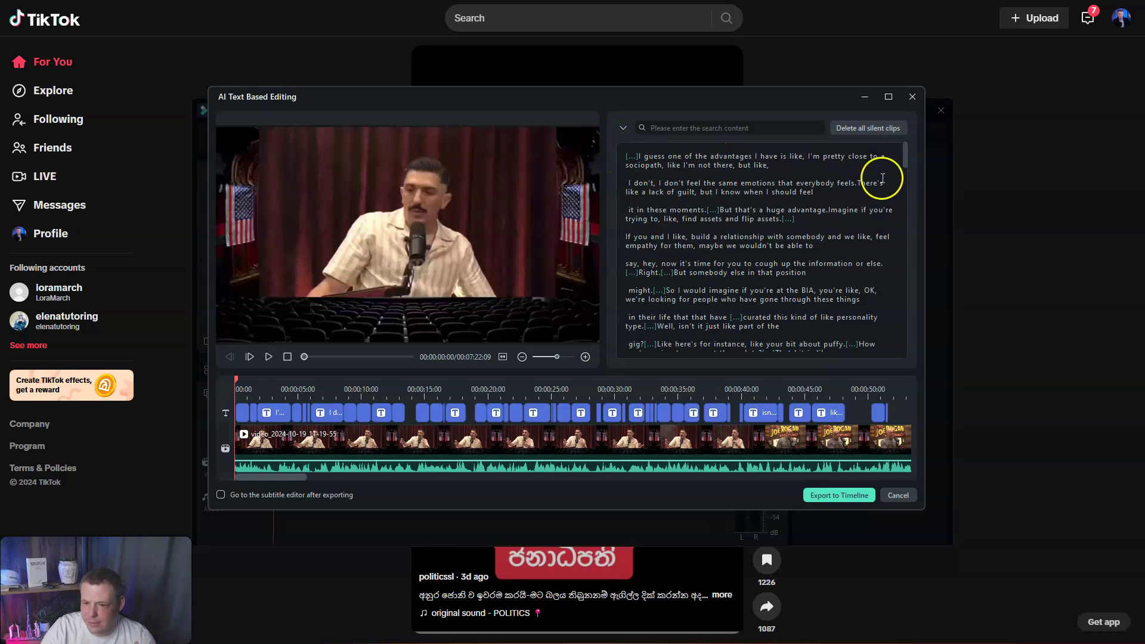
Read through the video's transcript for a self-contained passage suitable for a short clip.
{"action": "left_click", "coordinate": [833, 205]}
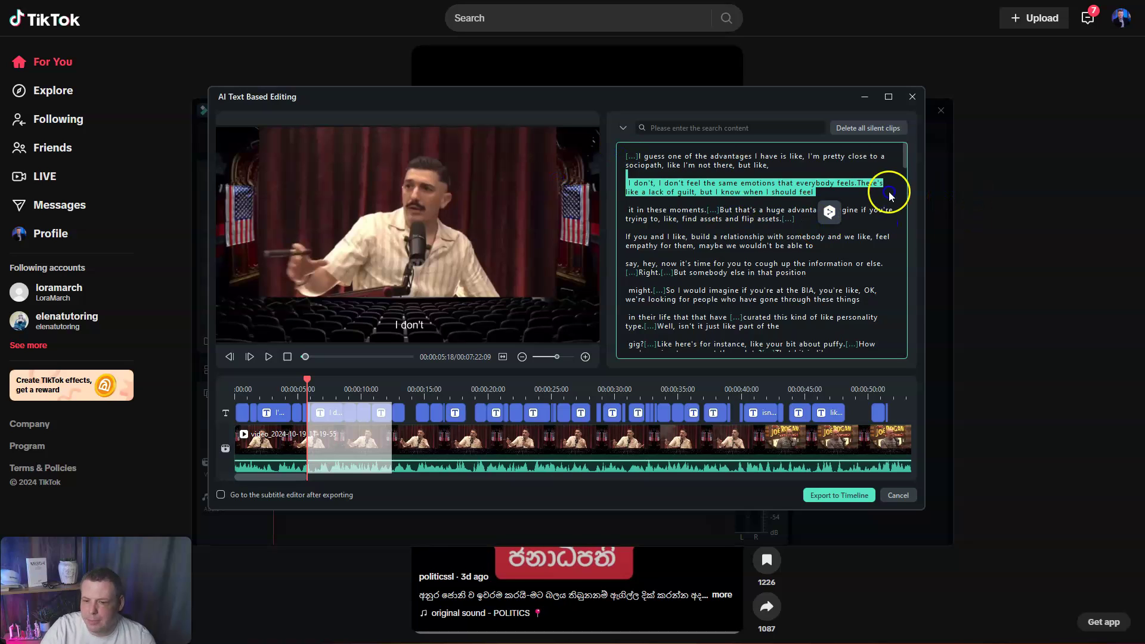
{"action": "left_click", "coordinate": [855, 194]}
{"action": "scroll", "coordinate": [835, 227], "scroll_direction": "down", "scroll_amount": 3}
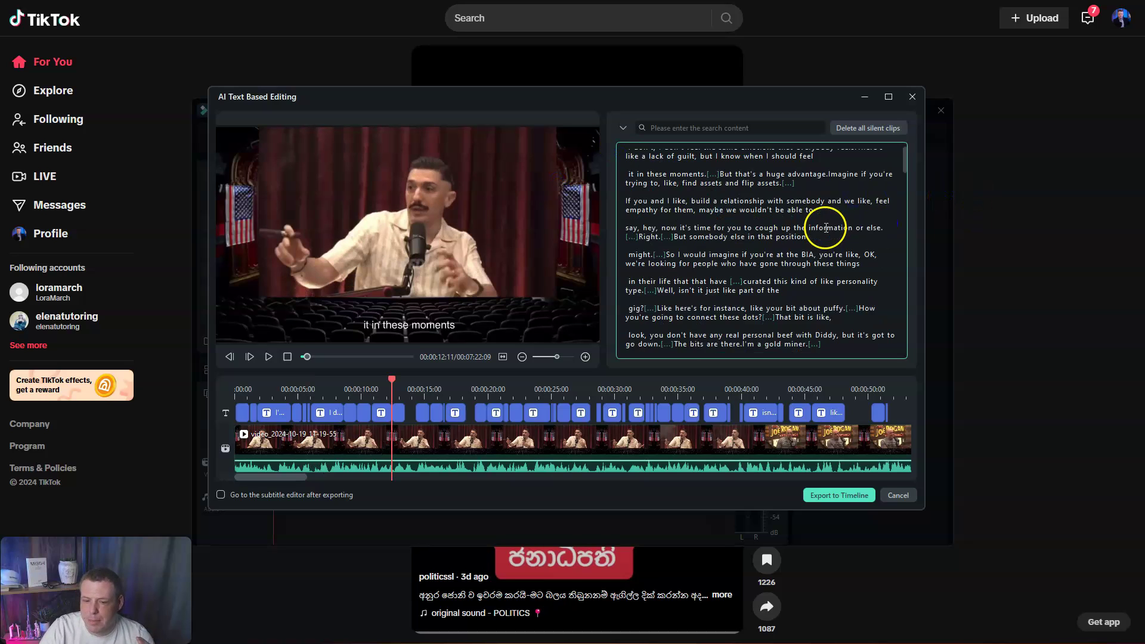
{"action": "left_click", "coordinate": [842, 225]}
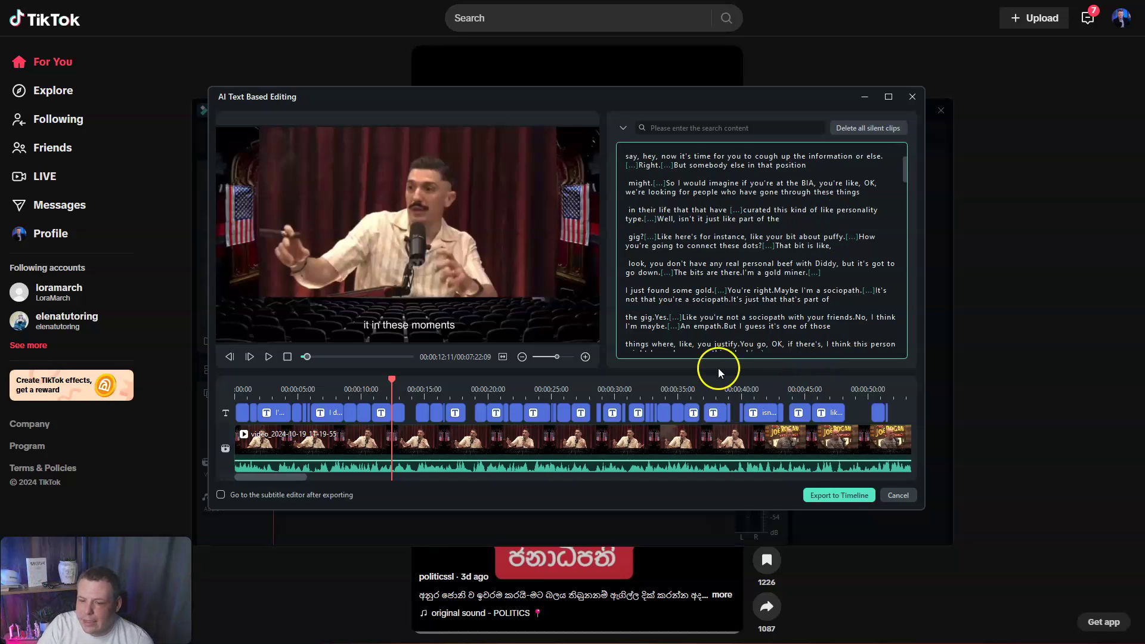
{"action": "scroll", "coordinate": [767, 293], "scroll_direction": "down", "scroll_amount": 1}
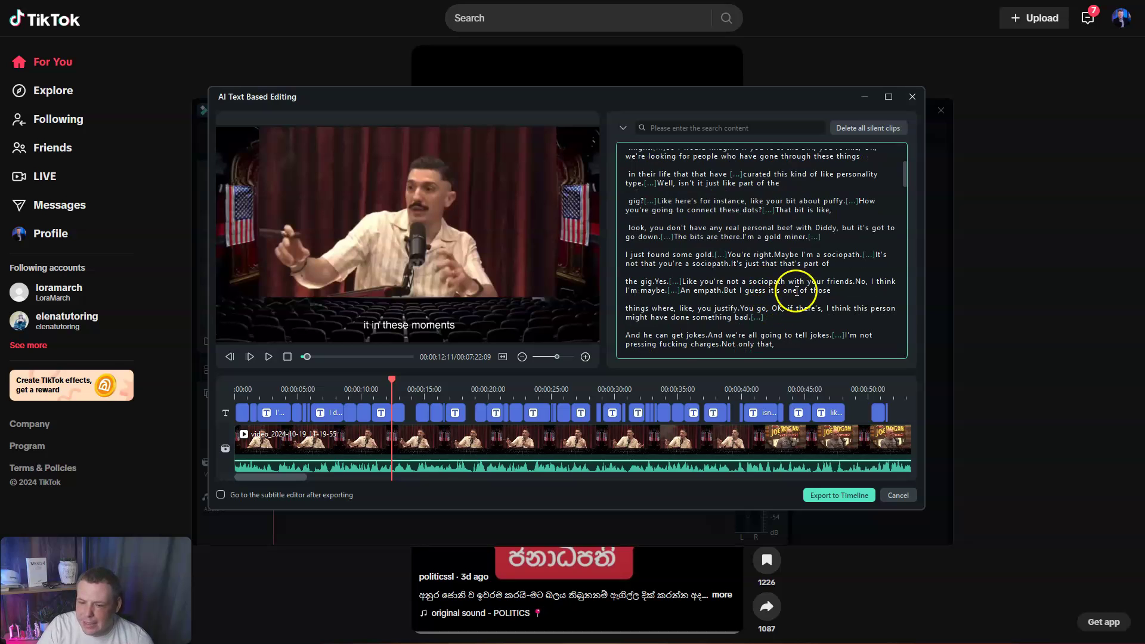
{"action": "scroll", "coordinate": [793, 292], "scroll_direction": "down", "scroll_amount": 1}
{"action": "scroll", "coordinate": [790, 295], "scroll_direction": "down", "scroll_amount": 1}
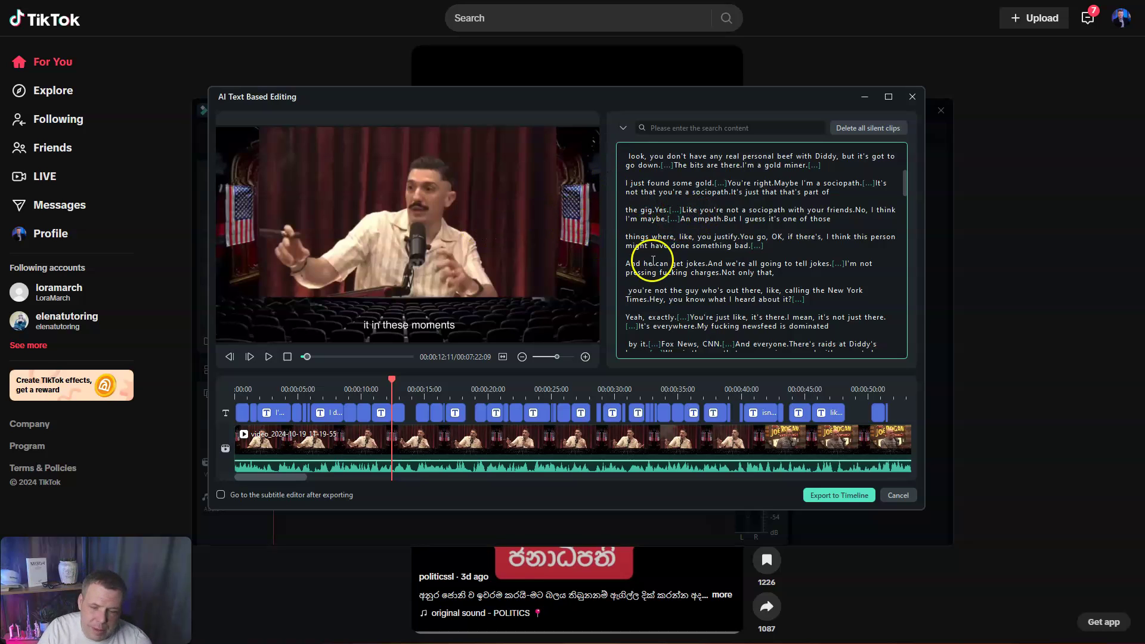
{"action": "scroll", "coordinate": [680, 280], "scroll_direction": "down", "scroll_amount": 1}
{"action": "scroll", "coordinate": [679, 257], "scroll_direction": "up", "scroll_amount": 3}
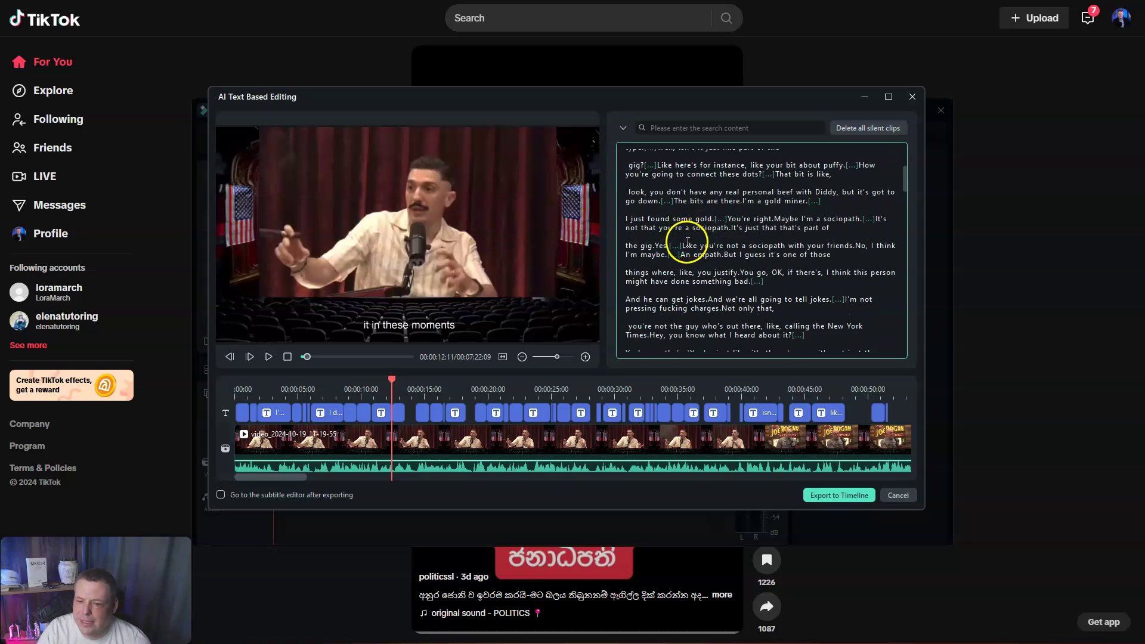
{"action": "double_click", "coordinate": [695, 237]}
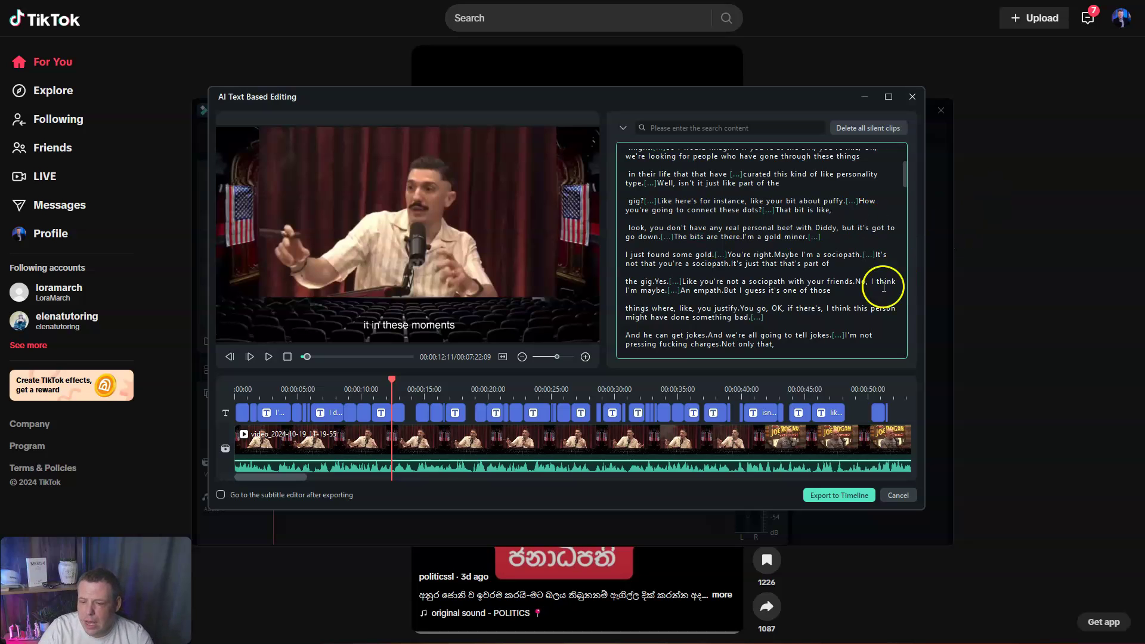
{"action": "scroll", "coordinate": [840, 300], "scroll_direction": "down", "scroll_amount": 1}
{"action": "scroll", "coordinate": [841, 299], "scroll_direction": "down", "scroll_amount": 3}
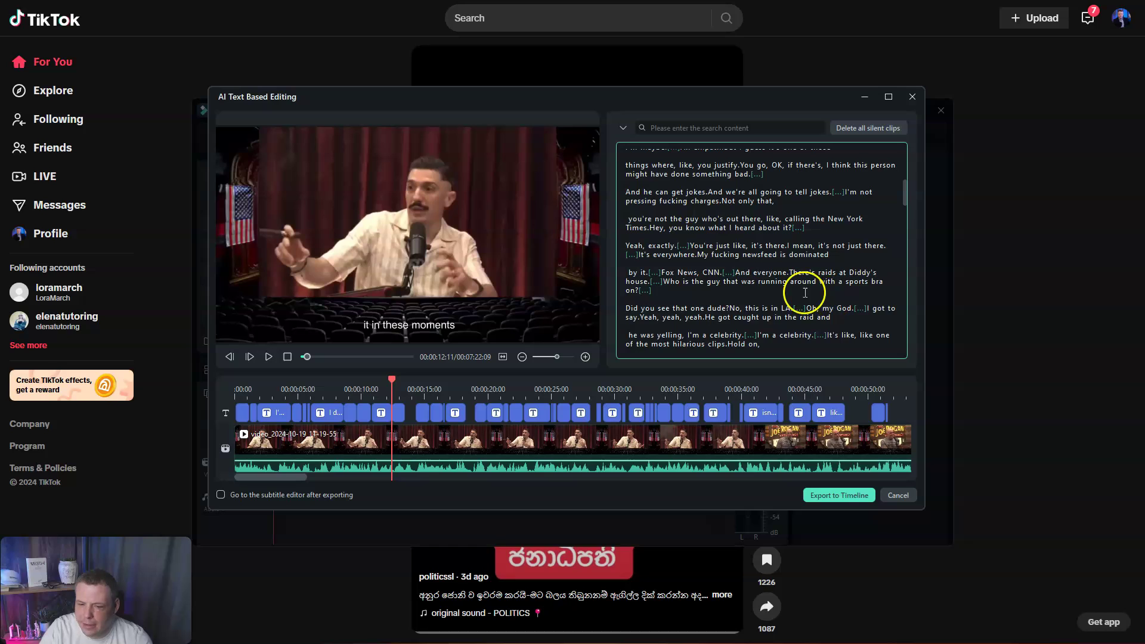
{"action": "scroll", "coordinate": [802, 292], "scroll_direction": "down", "scroll_amount": 1}
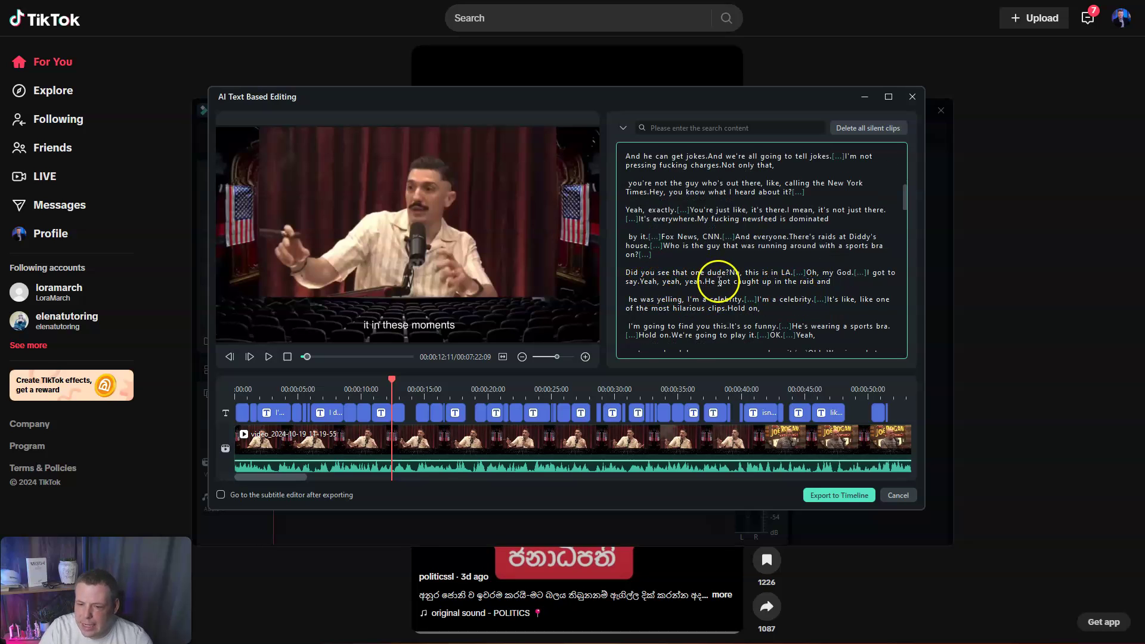
{"action": "scroll", "coordinate": [721, 279], "scroll_direction": "down", "scroll_amount": 2}
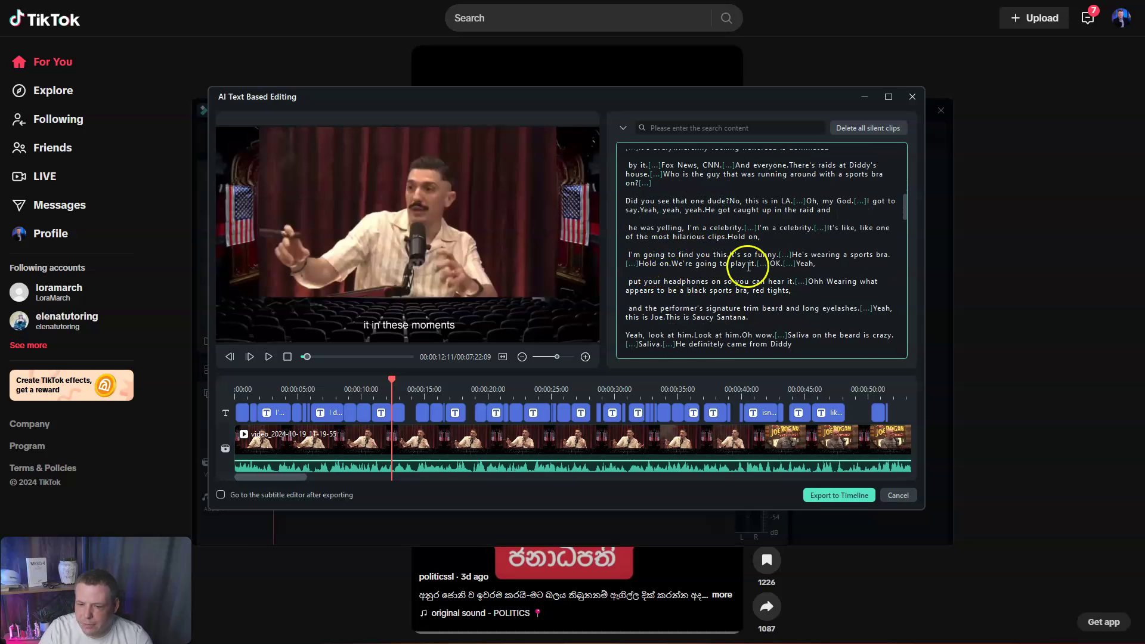
{"action": "scroll", "coordinate": [763, 303], "scroll_direction": "down", "scroll_amount": 2}
{"action": "scroll", "coordinate": [764, 305], "scroll_direction": "down", "scroll_amount": 1}
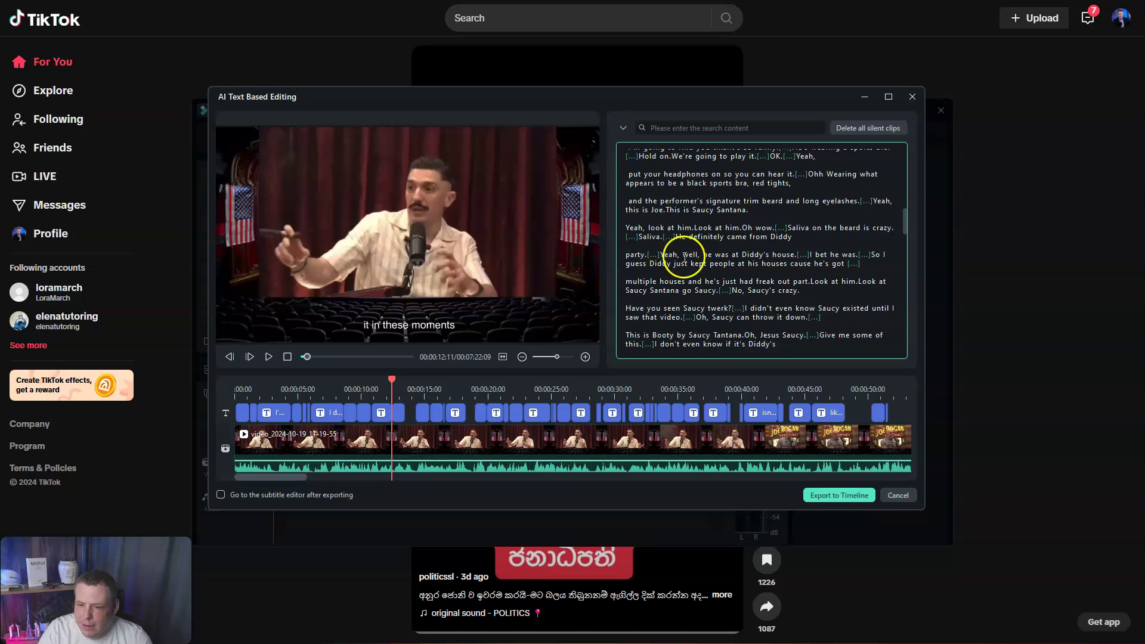
Select the transcript passage from "Yeah, well, he was at Diddy's house" through "Oh, Saucy can throw it down" to locate it in the video.
{"action": "left_click", "coordinate": [668, 255]}
{"action": "left_click_drag", "start_coordinate": [676, 258], "coordinate": [834, 315]}
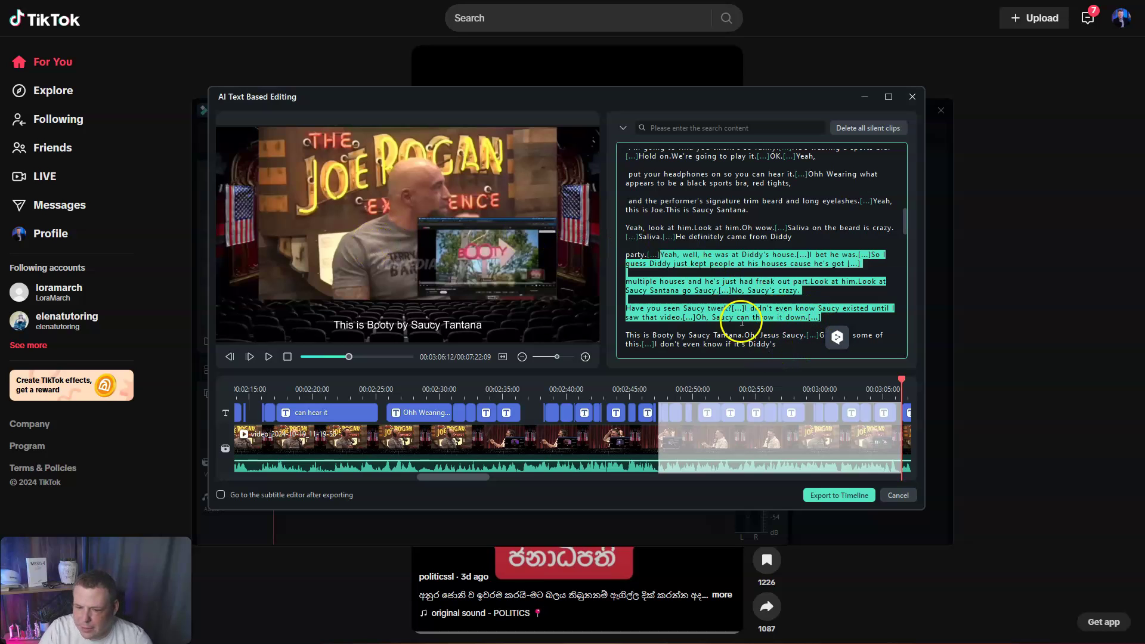
{"action": "left_click", "coordinate": [664, 253]}
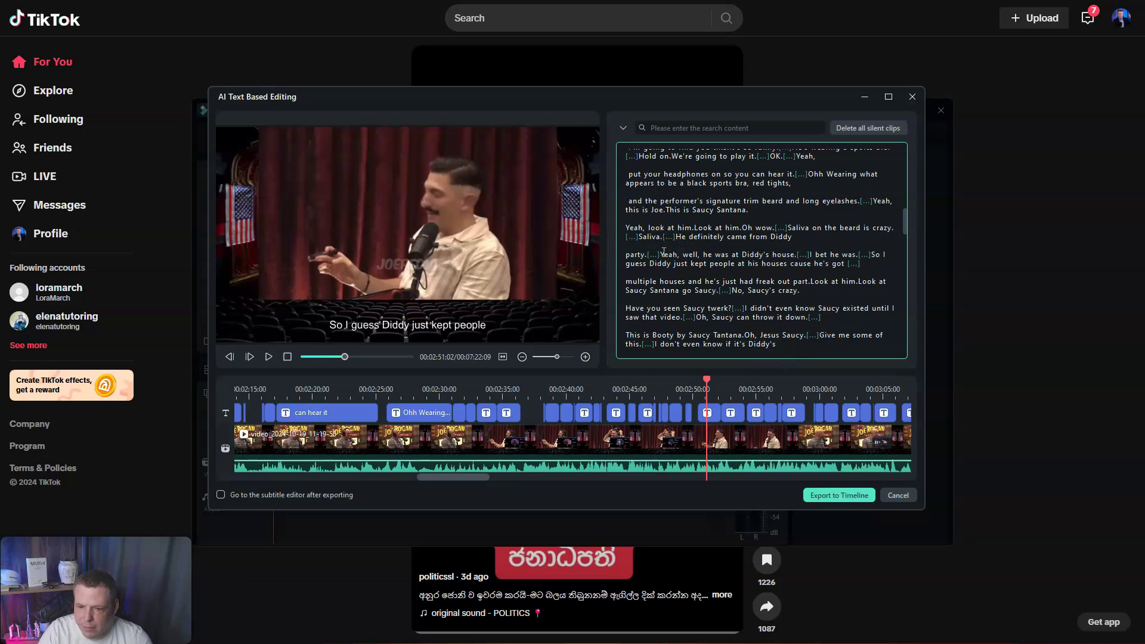
{"action": "left_click_drag", "start_coordinate": [663, 252], "coordinate": [802, 322]}
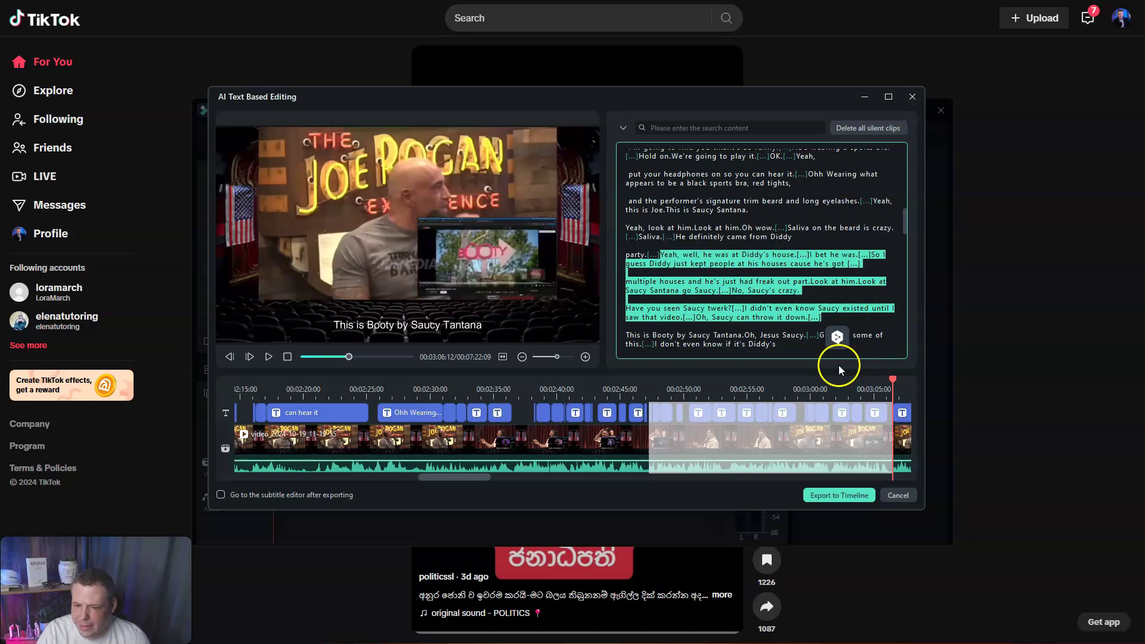
Export the transcribed video and its subtitles from AI Text Based Editing to the main timeline.
{"action": "left_click", "coordinate": [656, 410]}
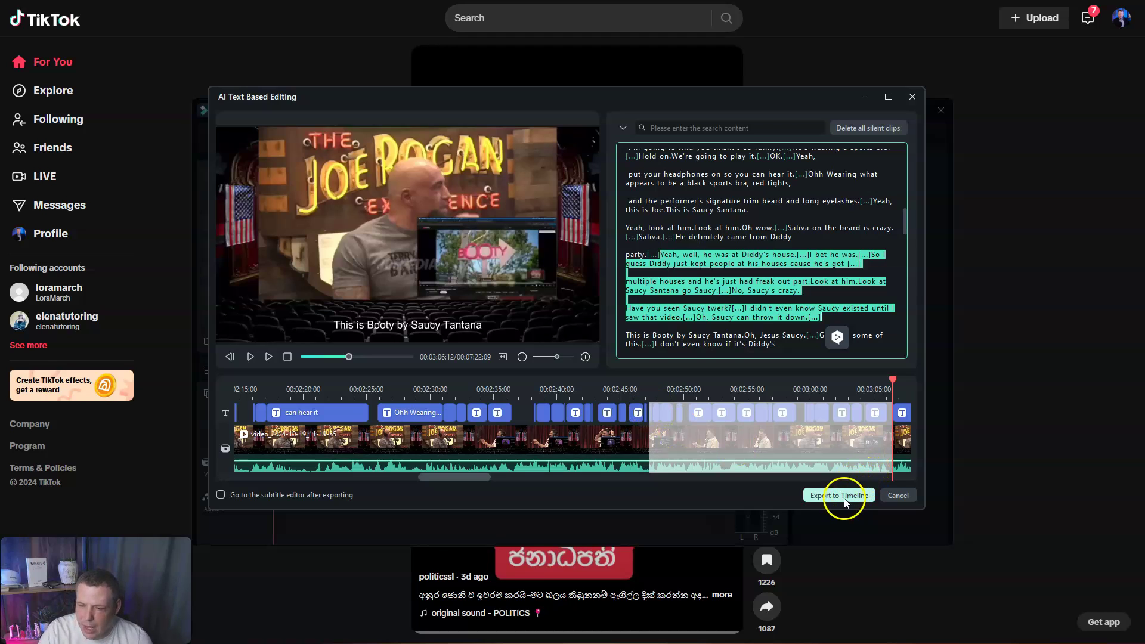
{"action": "left_click_drag", "start_coordinate": [831, 455], "coordinate": [826, 494]}
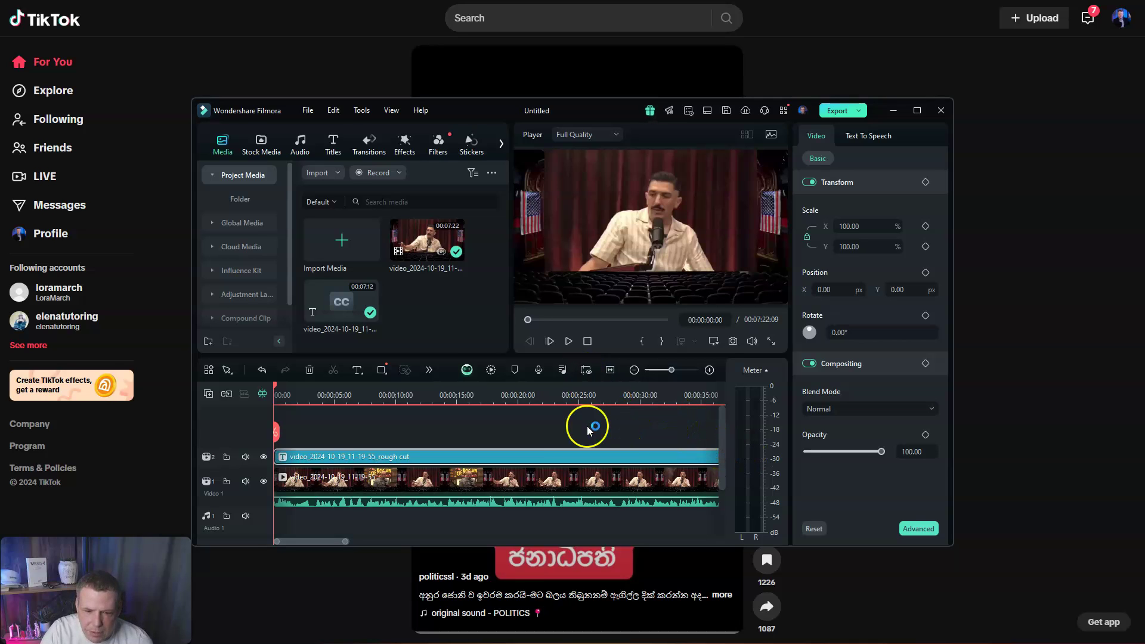
{"action": "left_click", "coordinate": [428, 426]}
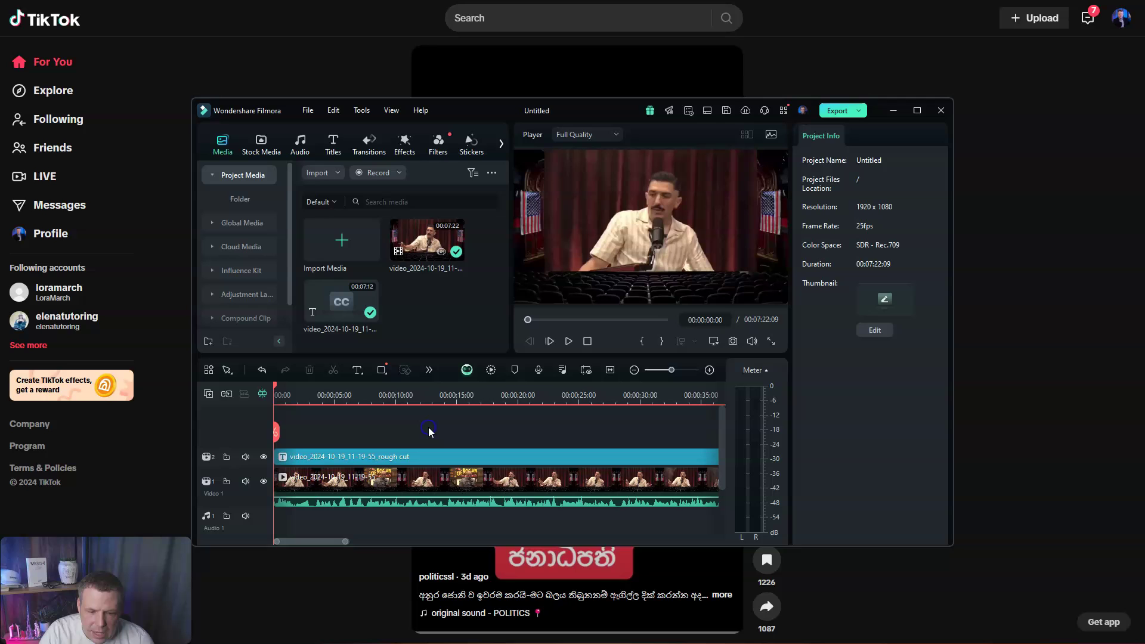
Split the video and subtitle tracks at 00:02:48:05, where "he was at Diddy's house" begins, and delete everything before that point.
{"action": "left_click", "coordinate": [579, 398]}
{"action": "left_click", "coordinate": [628, 402]}
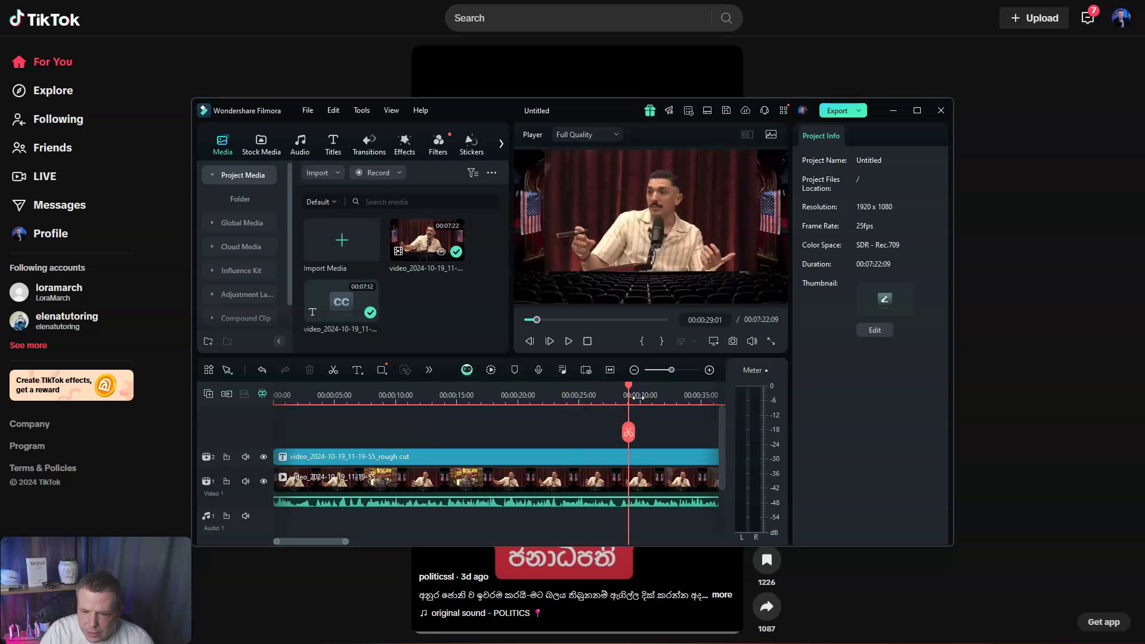
{"action": "scroll", "coordinate": [638, 397], "scroll_direction": "down", "scroll_amount": 5}
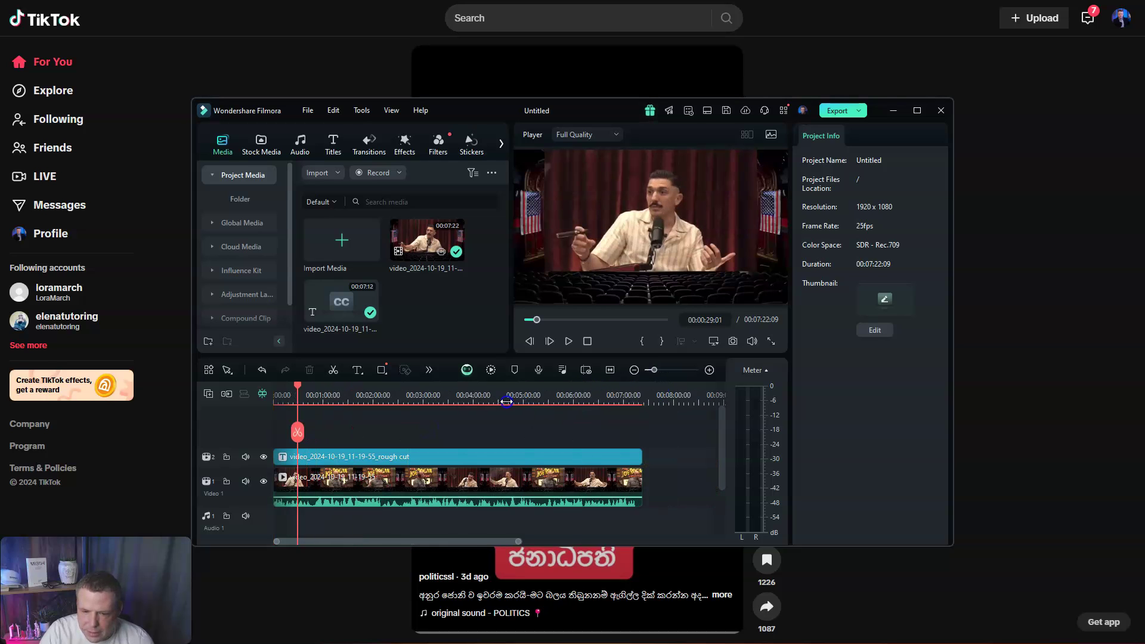
{"action": "scroll", "coordinate": [508, 402], "scroll_direction": "up", "scroll_amount": 2}
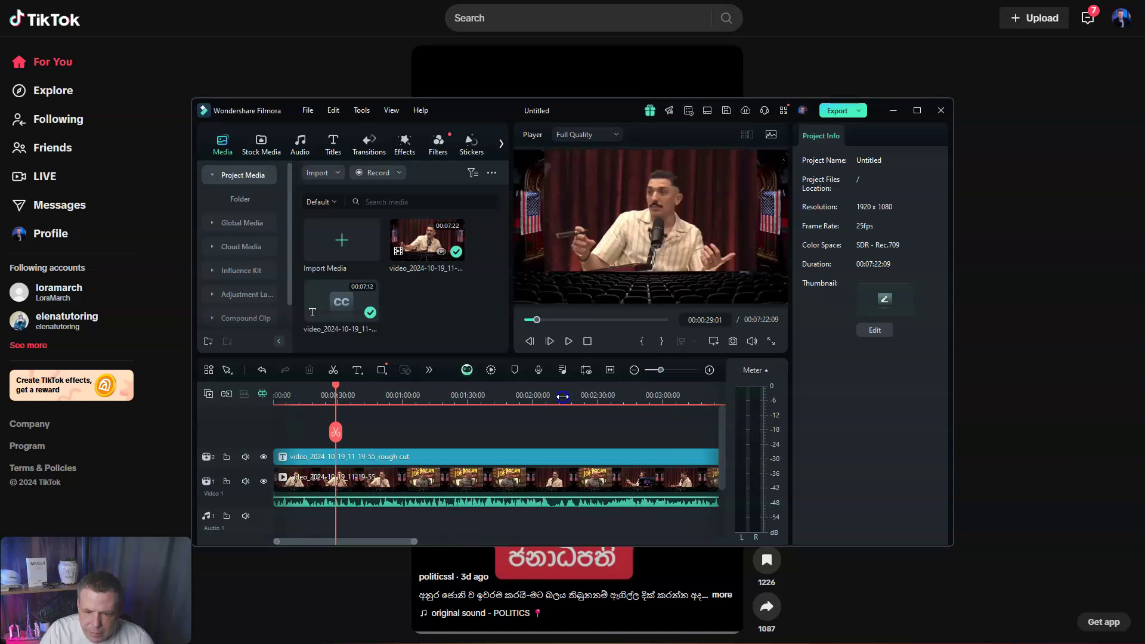
{"action": "scroll", "coordinate": [626, 397], "scroll_direction": "down", "scroll_amount": 2}
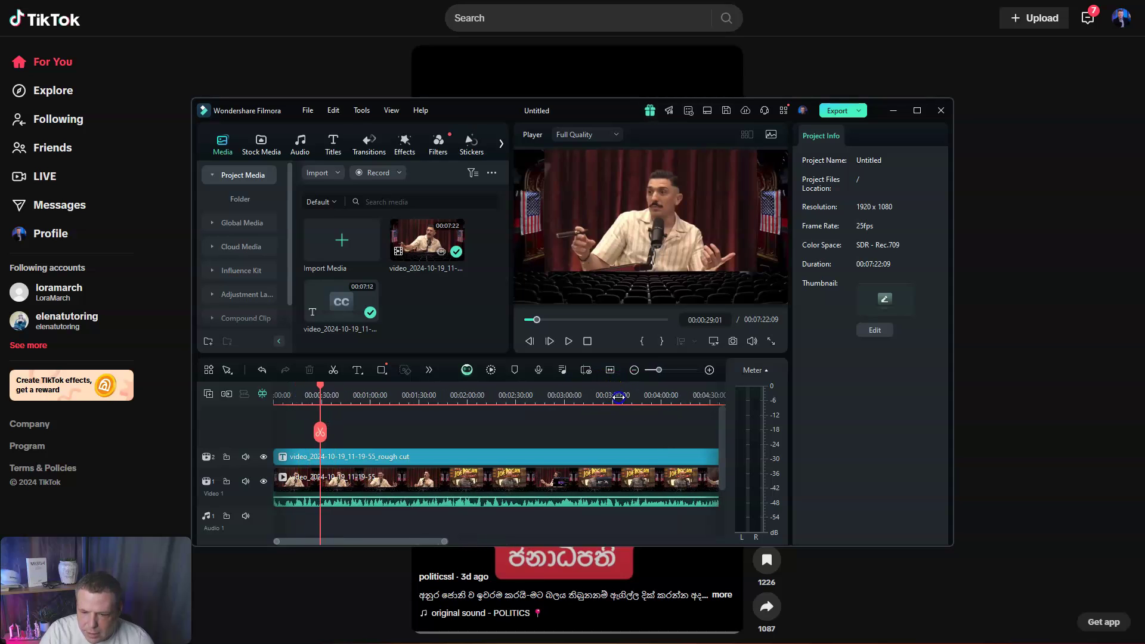
{"action": "scroll", "coordinate": [609, 397], "scroll_direction": "up", "scroll_amount": 2}
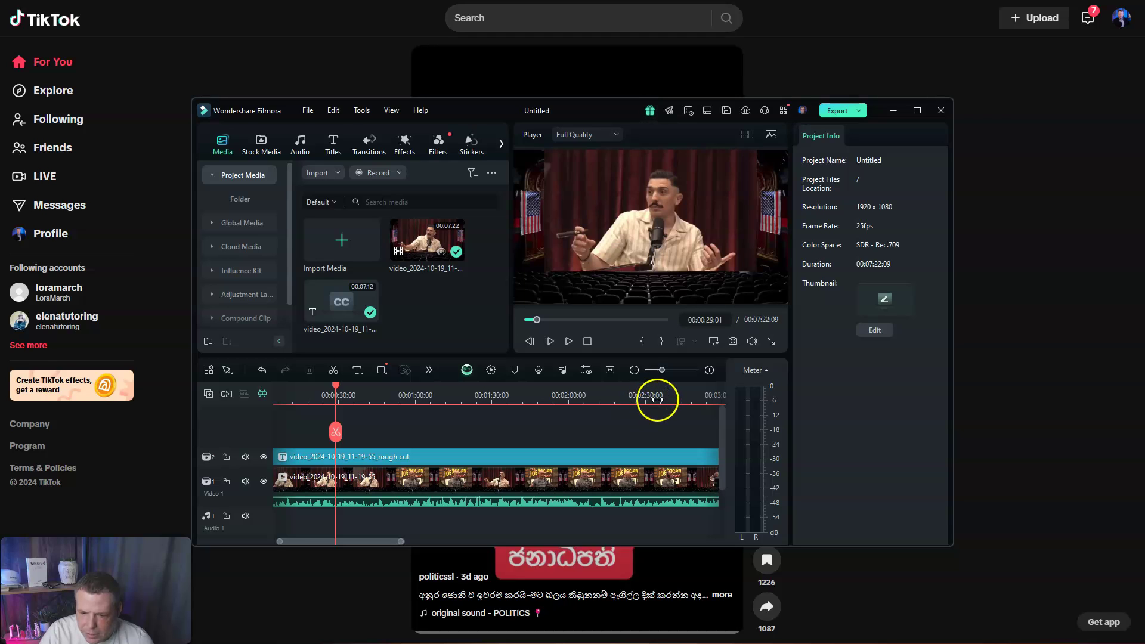
{"action": "left_click", "coordinate": [674, 394]}
{"action": "left_click", "coordinate": [665, 394]}
{"action": "left_click", "coordinate": [543, 448]}
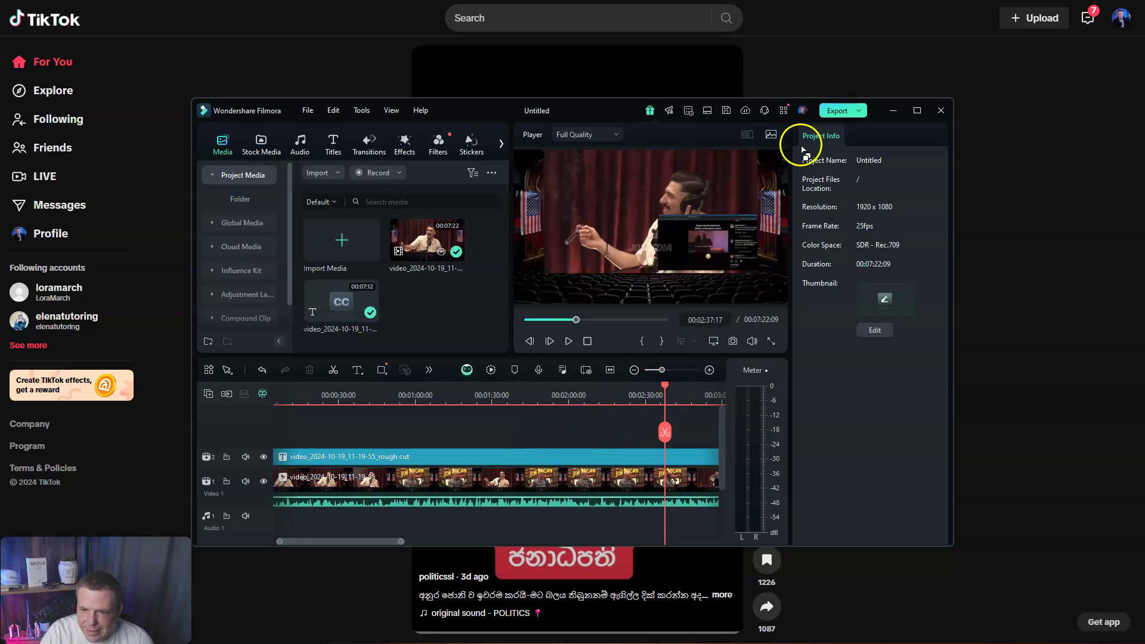
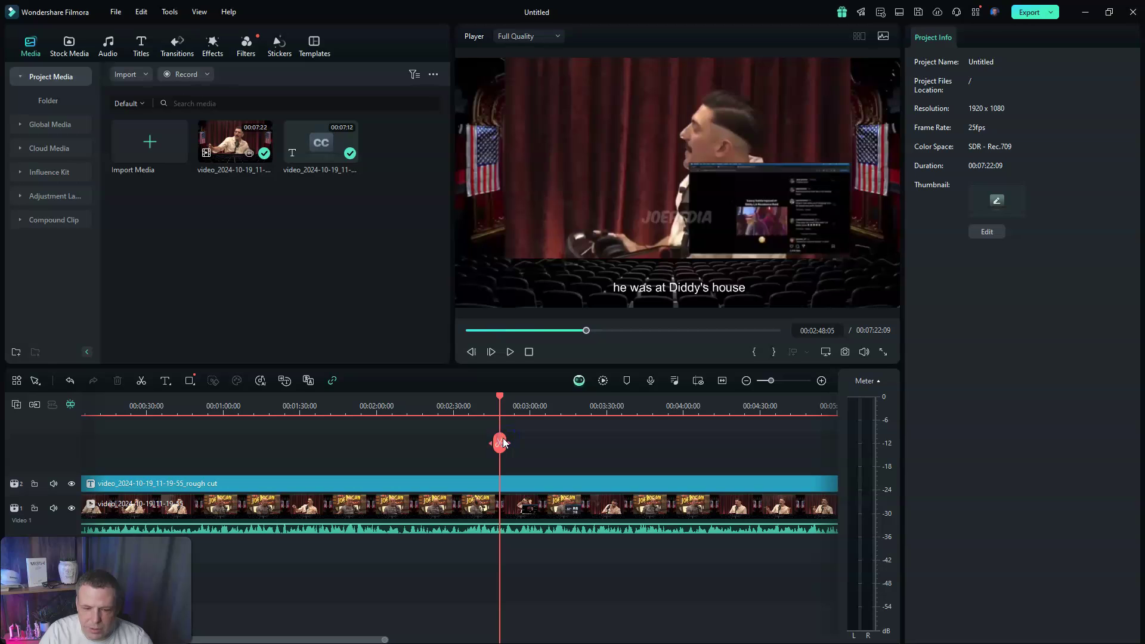
{"action": "left_click_drag", "start_coordinate": [366, 461], "coordinate": [393, 590]}
{"action": "key", "text": "Delete"}
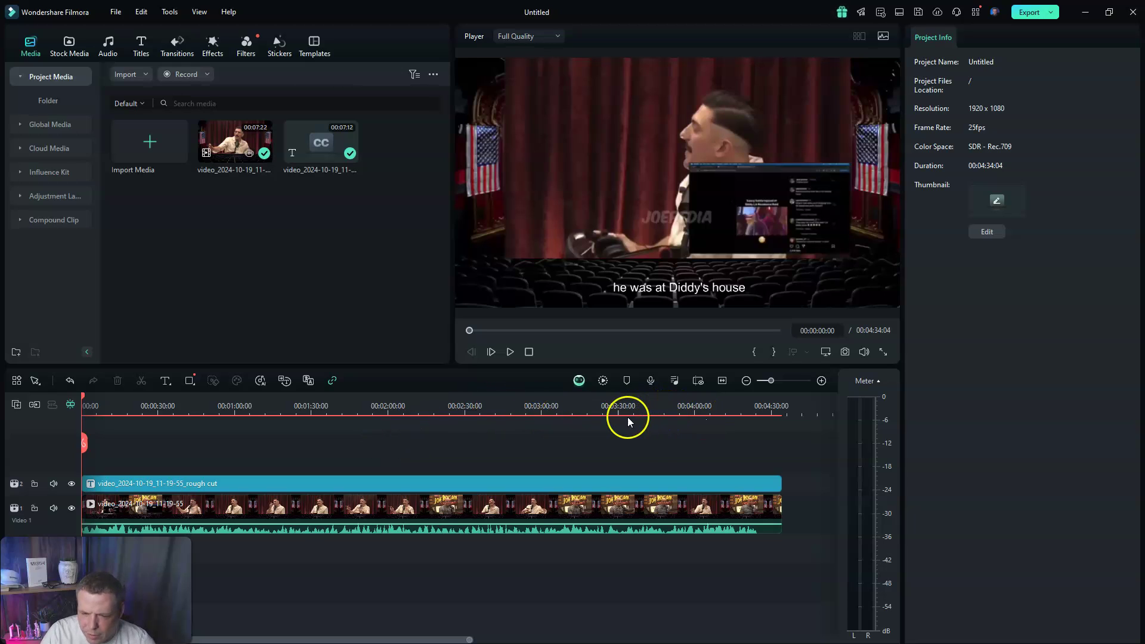
Scrub through the first 30 seconds of the trimmed video to find a suitable end point for the clip.
{"action": "left_click_drag", "start_coordinate": [540, 405], "coordinate": [609, 409]}
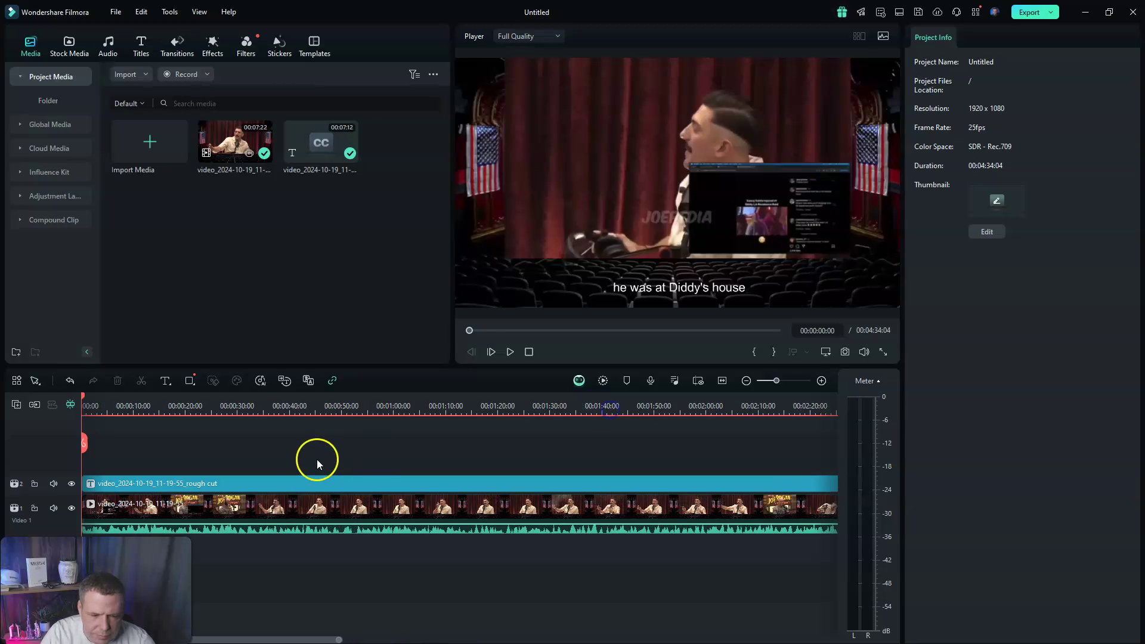
{"action": "left_click", "coordinate": [206, 411]}
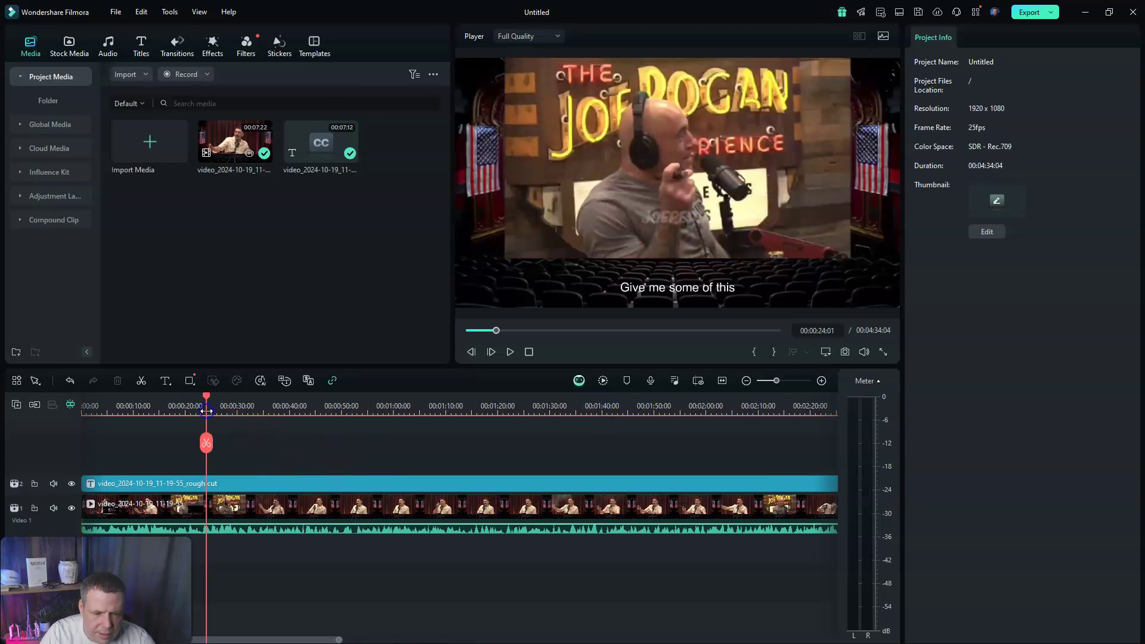
{"action": "left_click", "coordinate": [236, 406]}
{"action": "left_click", "coordinate": [208, 406]}
{"action": "left_click", "coordinate": [178, 406]}
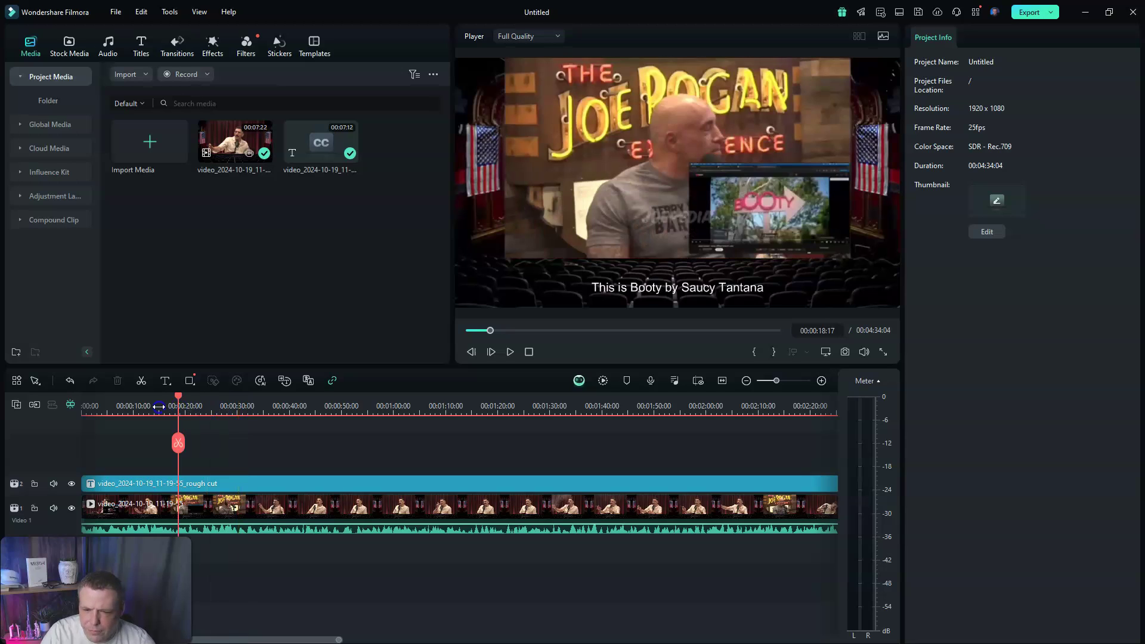
{"action": "left_click", "coordinate": [160, 407]}
{"action": "left_click", "coordinate": [215, 407]}
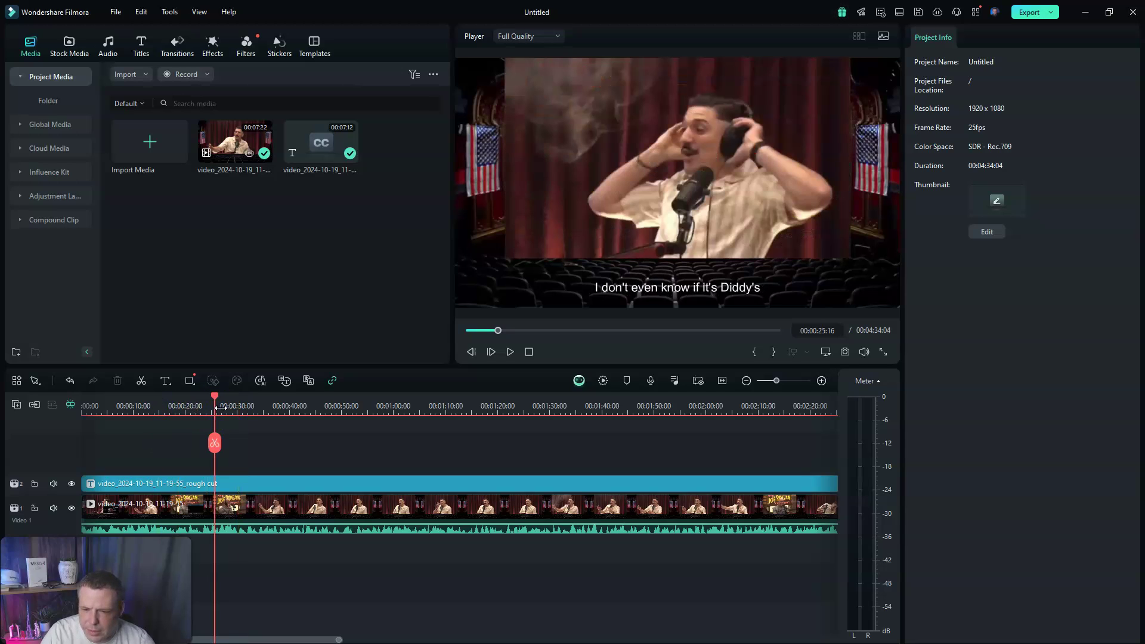
{"action": "left_click", "coordinate": [230, 408]}
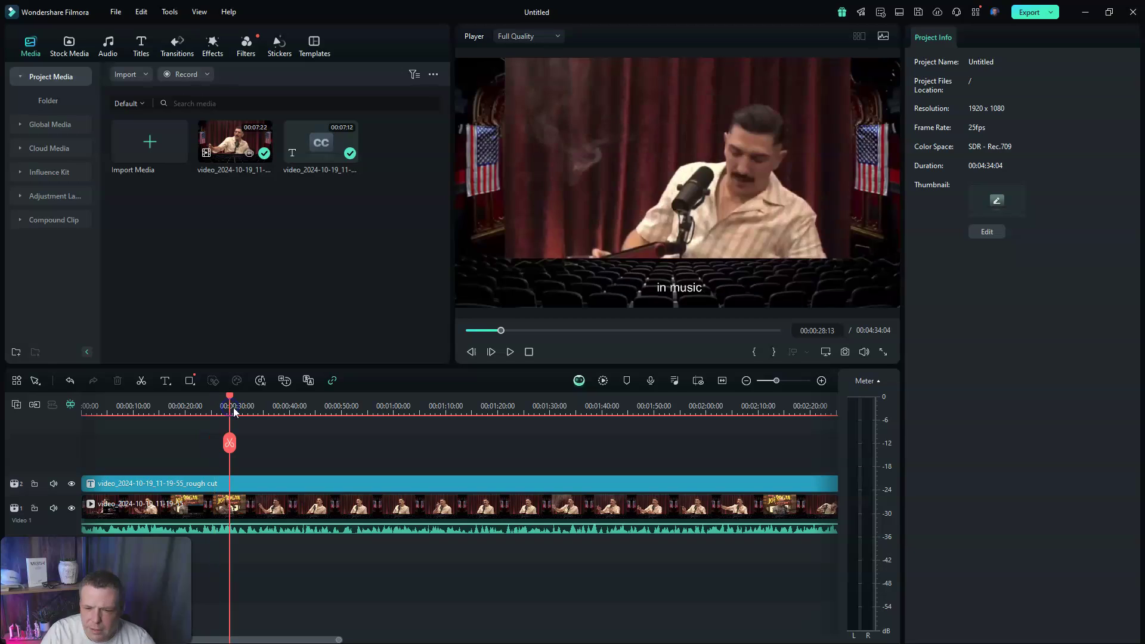
{"action": "left_click", "coordinate": [236, 407]}
{"action": "scroll", "coordinate": [235, 408], "scroll_direction": "down", "scroll_amount": 1}
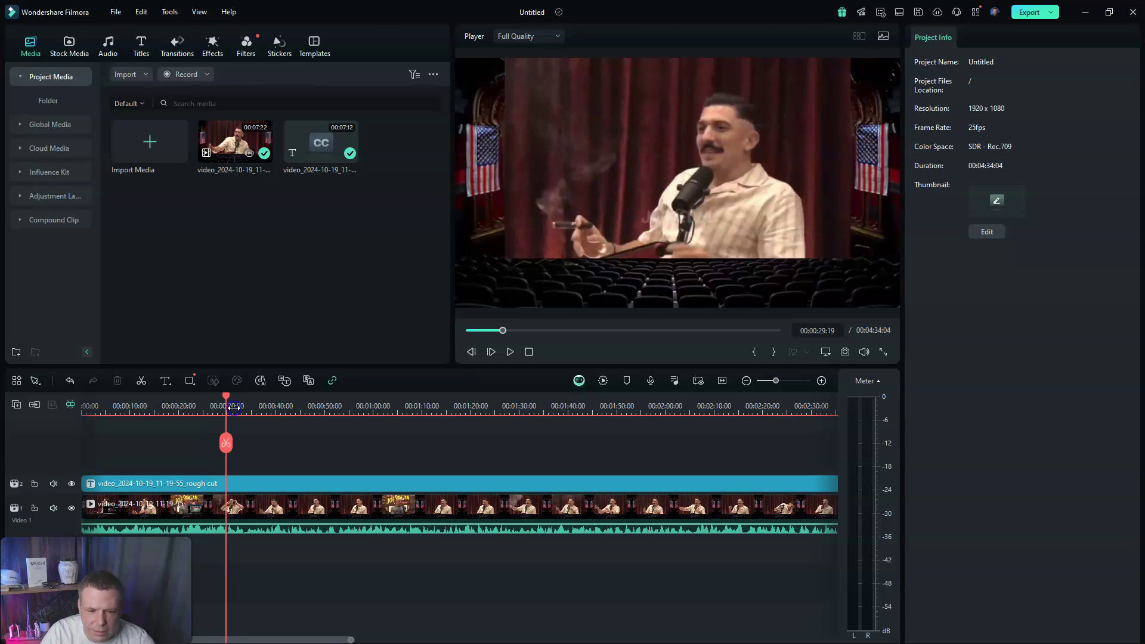
{"action": "left_click_drag", "start_coordinate": [216, 407], "coordinate": [213, 409]}
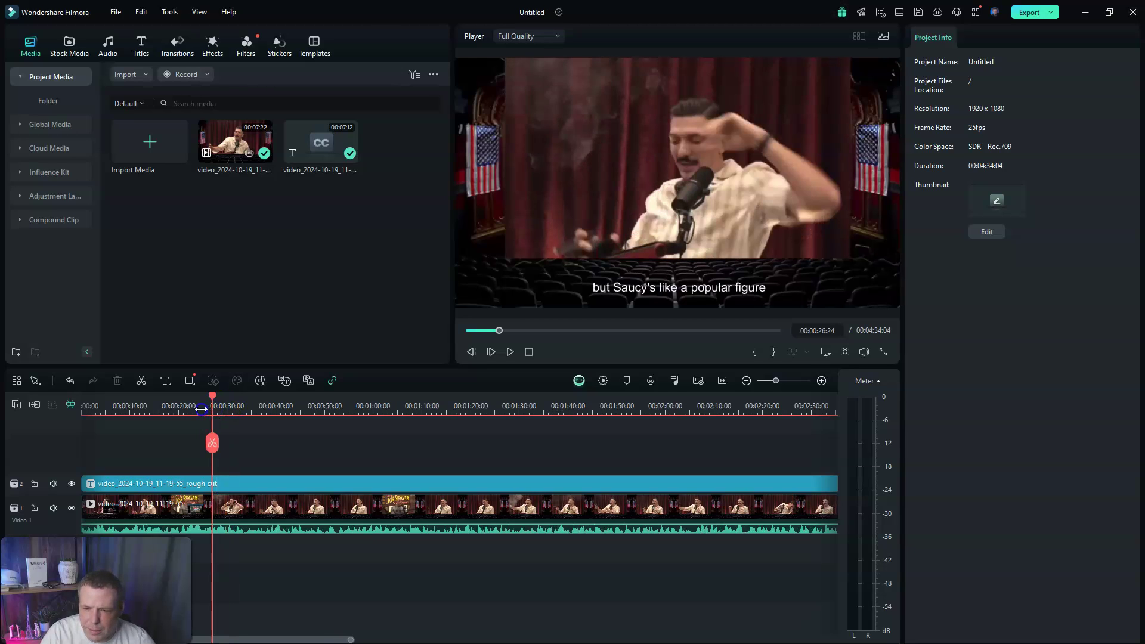
{"action": "left_click", "coordinate": [213, 409]}
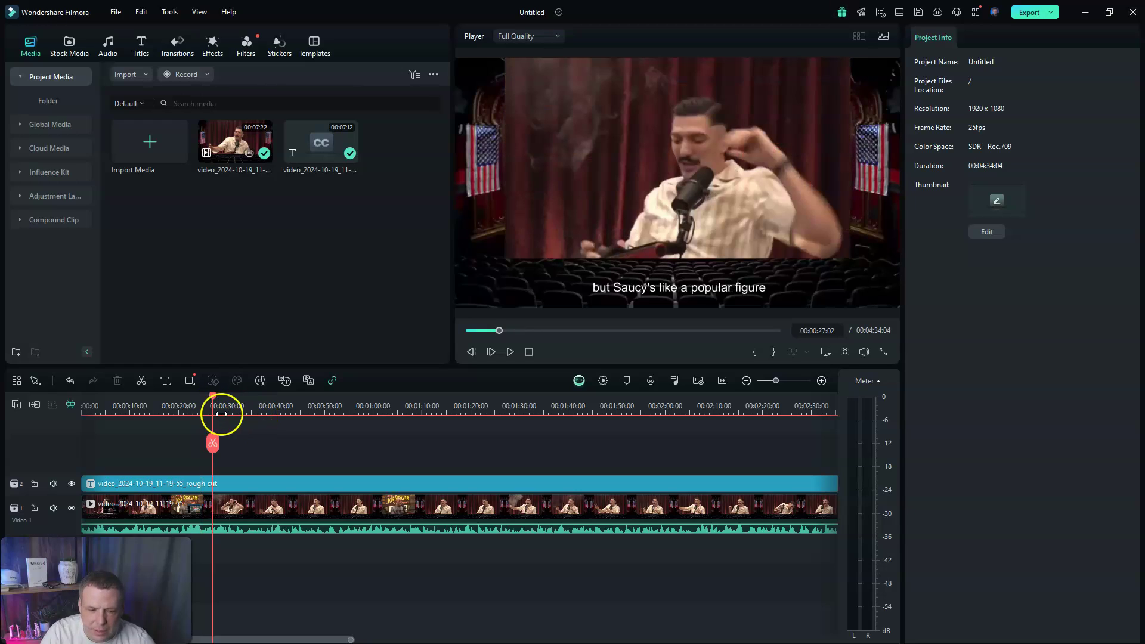
Split the video and rough-cut subtitle tracks at 00:00:39:20.
{"action": "left_click_drag", "start_coordinate": [213, 396], "coordinate": [264, 486]}
{"action": "left_click", "coordinate": [274, 443]}
{"action": "key", "text": "End"}
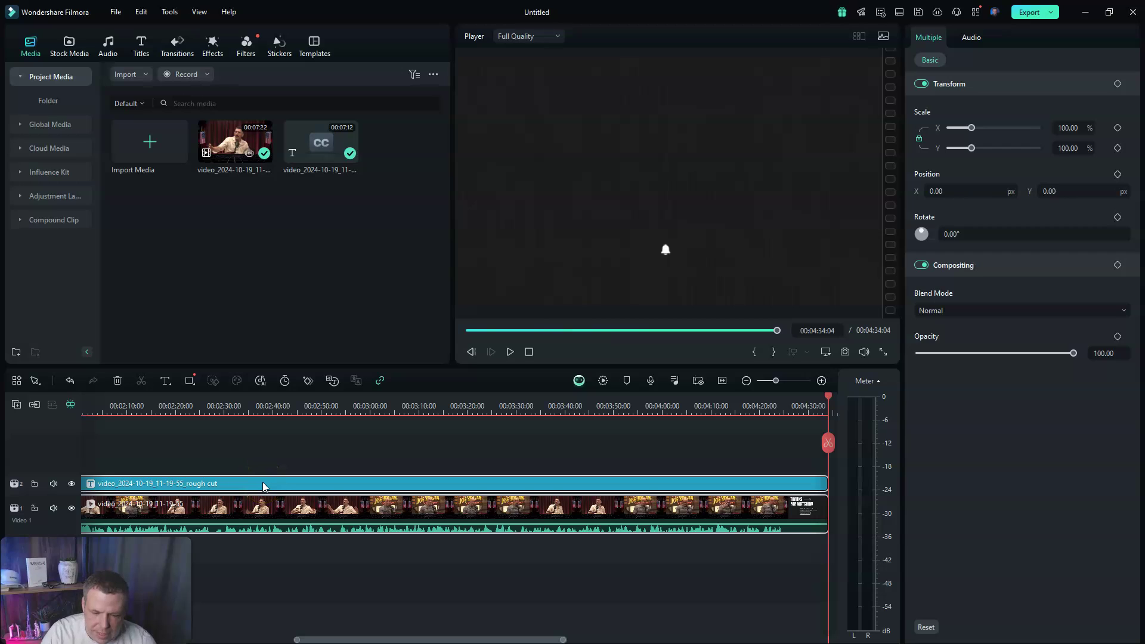
{"action": "left_click_drag", "start_coordinate": [307, 455], "coordinate": [269, 485]}
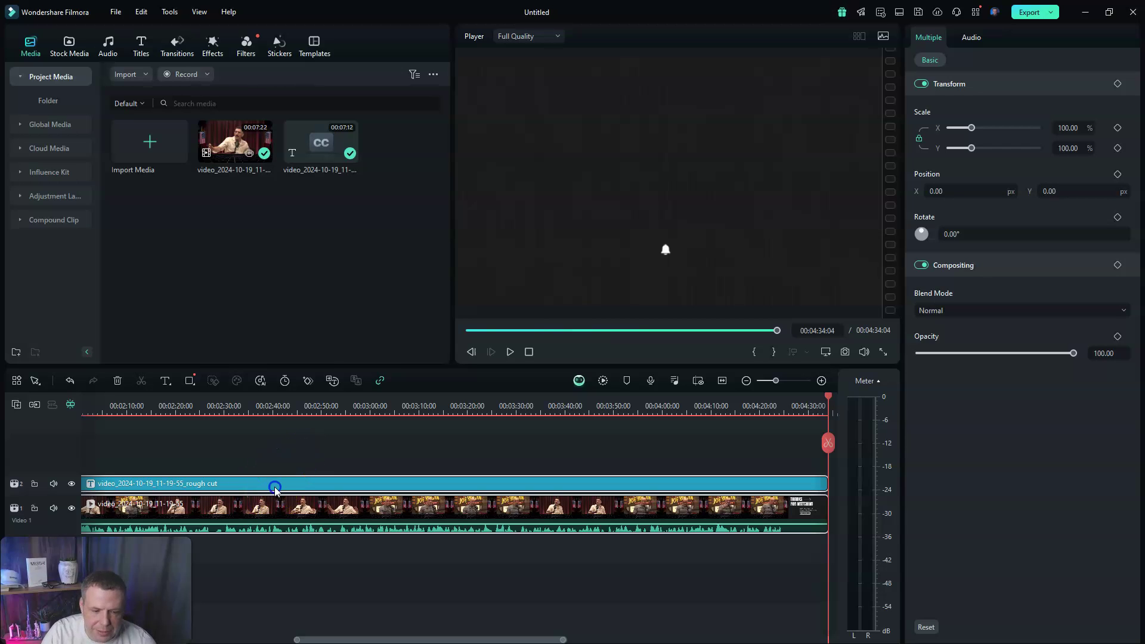
{"action": "left_click", "coordinate": [266, 505]}
{"action": "left_click", "coordinate": [280, 483]}
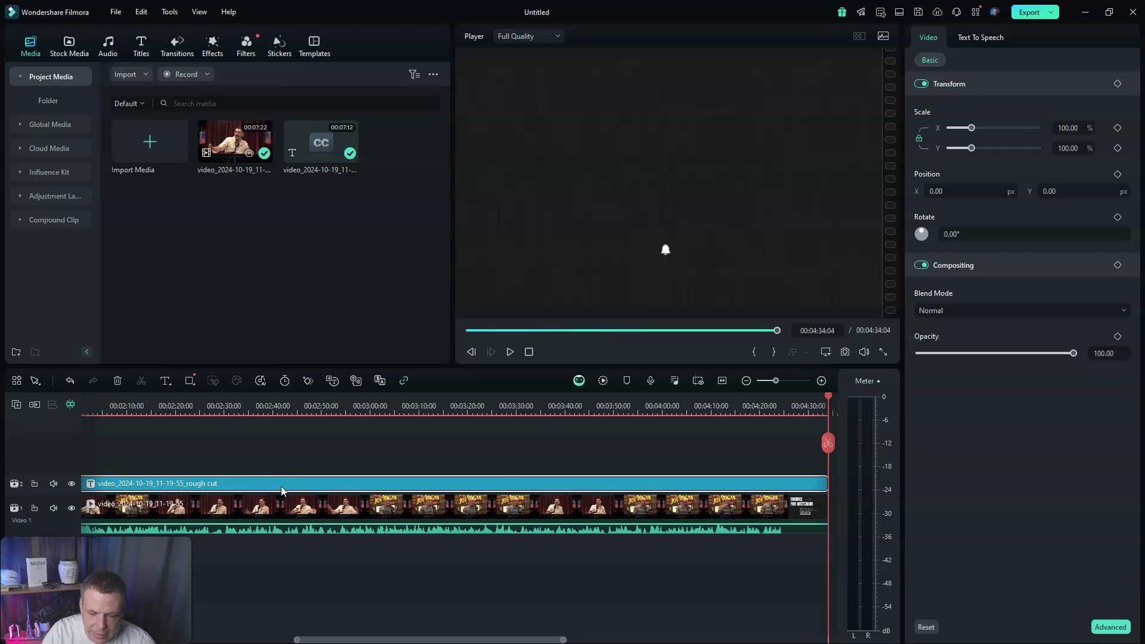
{"action": "left_click", "coordinate": [268, 557]}
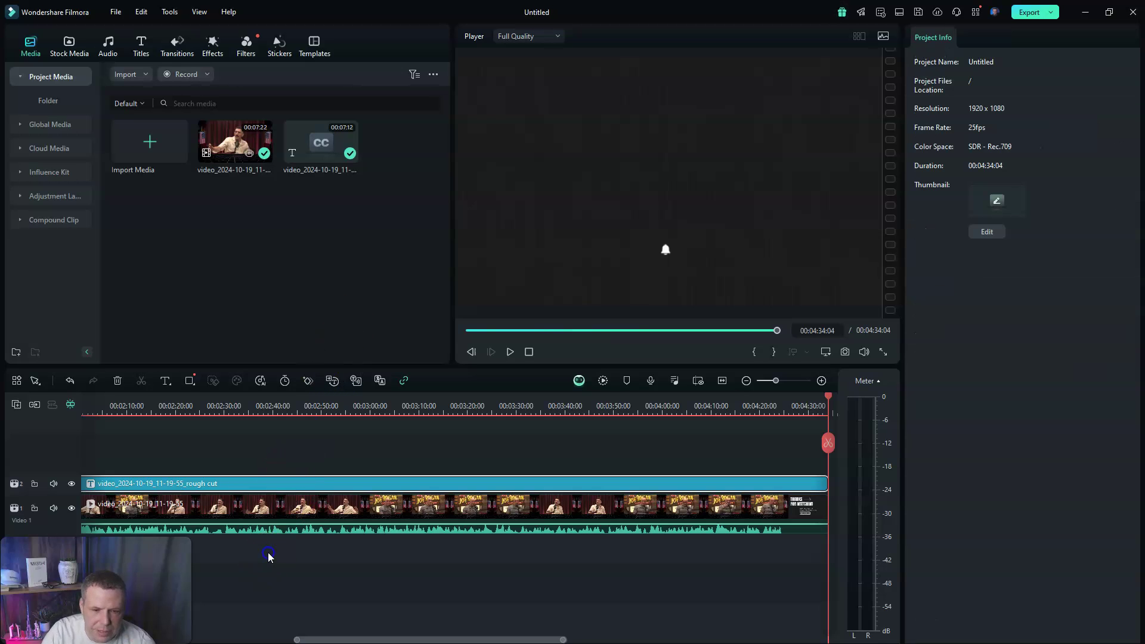
Generate Speech to Text captions for the entire timeline sequence as Titles, with auto-detected language, no translation and automatic active words enabled.
{"action": "left_click", "coordinate": [146, 50]}
{"action": "left_click", "coordinate": [52, 172]}
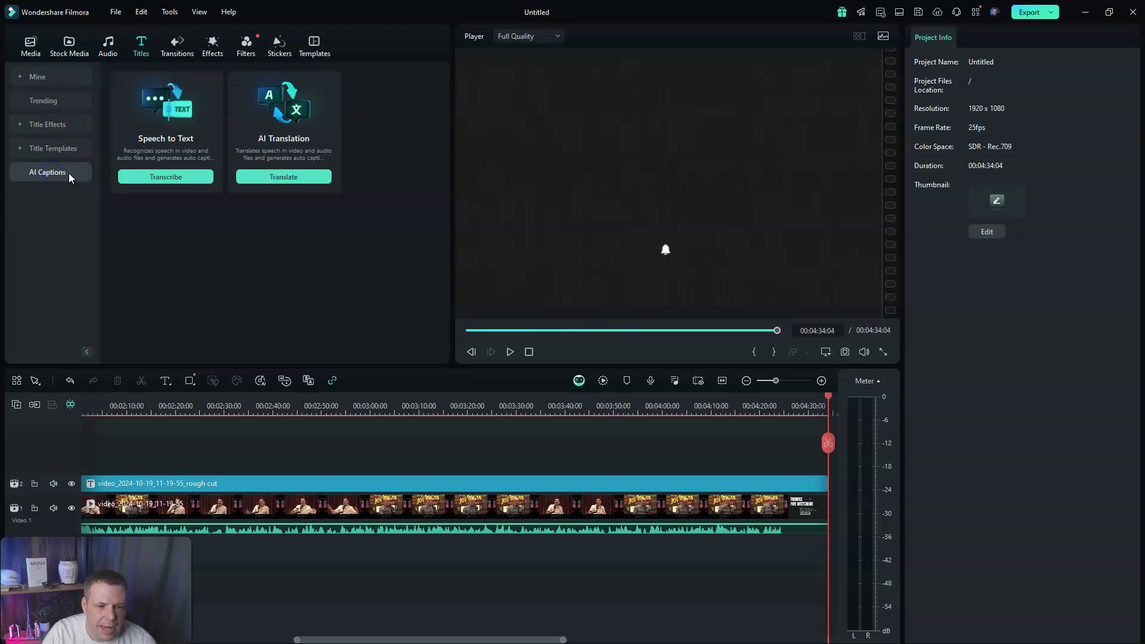
{"action": "left_click", "coordinate": [167, 175]}
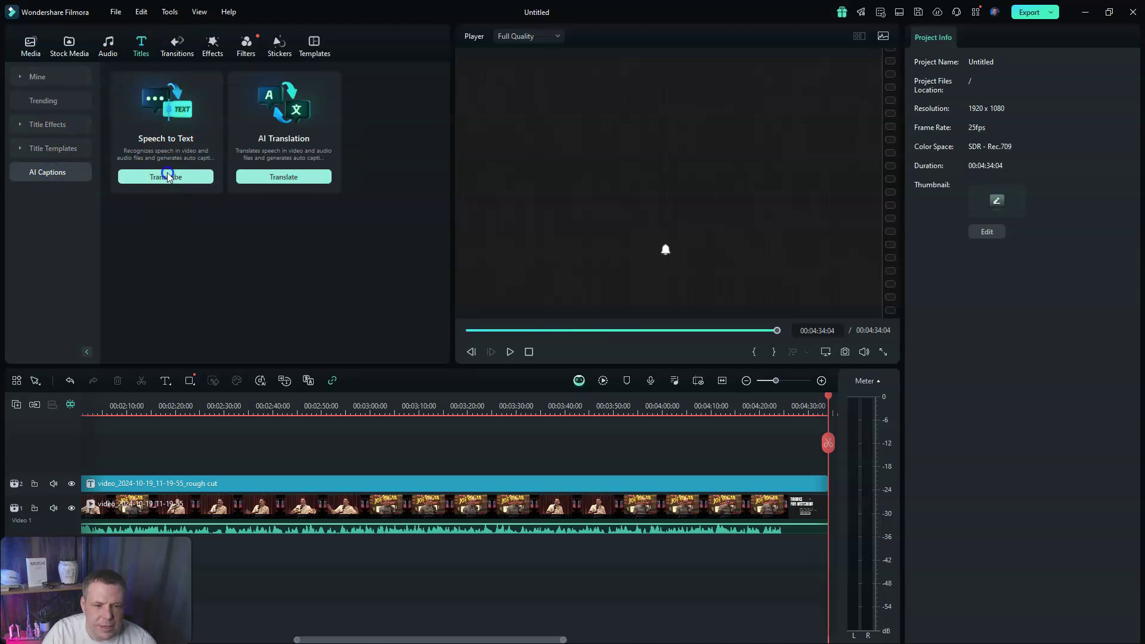
{"action": "left_click", "coordinate": [419, 320]}
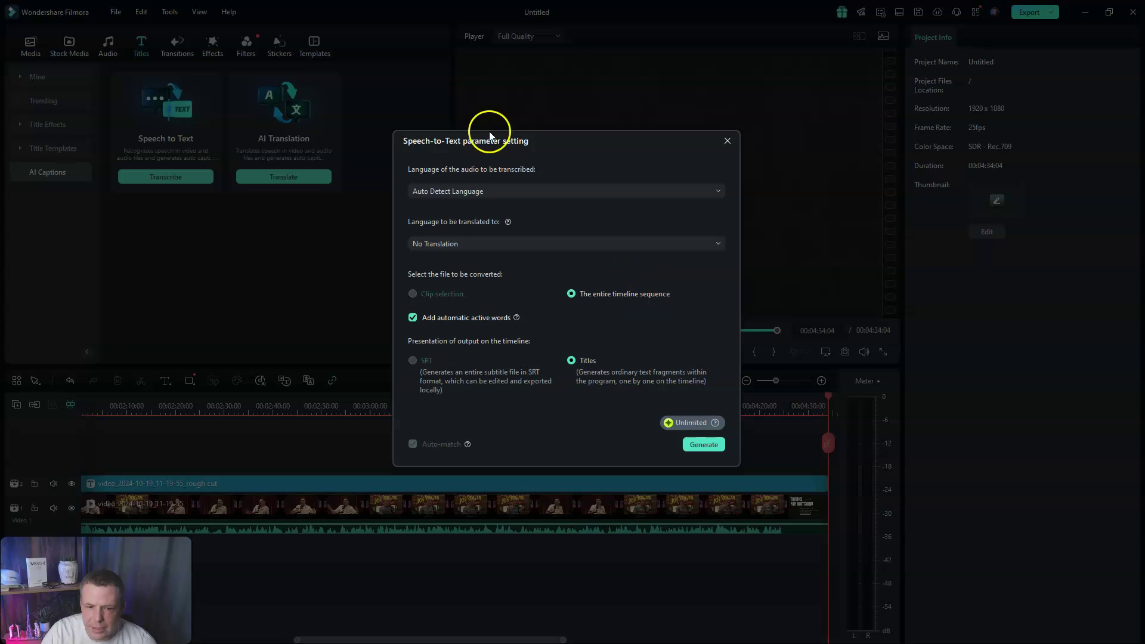
{"action": "left_click", "coordinate": [700, 443]}
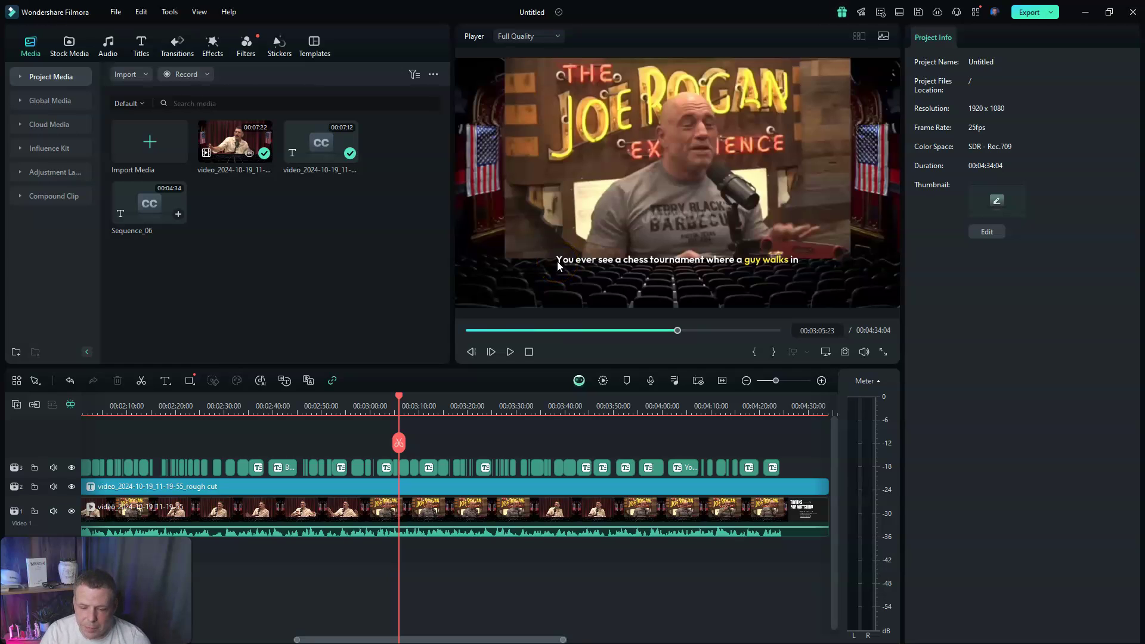
Play back the section from about 00:00:47 to 00:00:54 to check the generated active-word captions.
{"action": "left_click", "coordinate": [529, 330]}
{"action": "left_click_drag", "start_coordinate": [529, 332], "coordinate": [524, 334]}
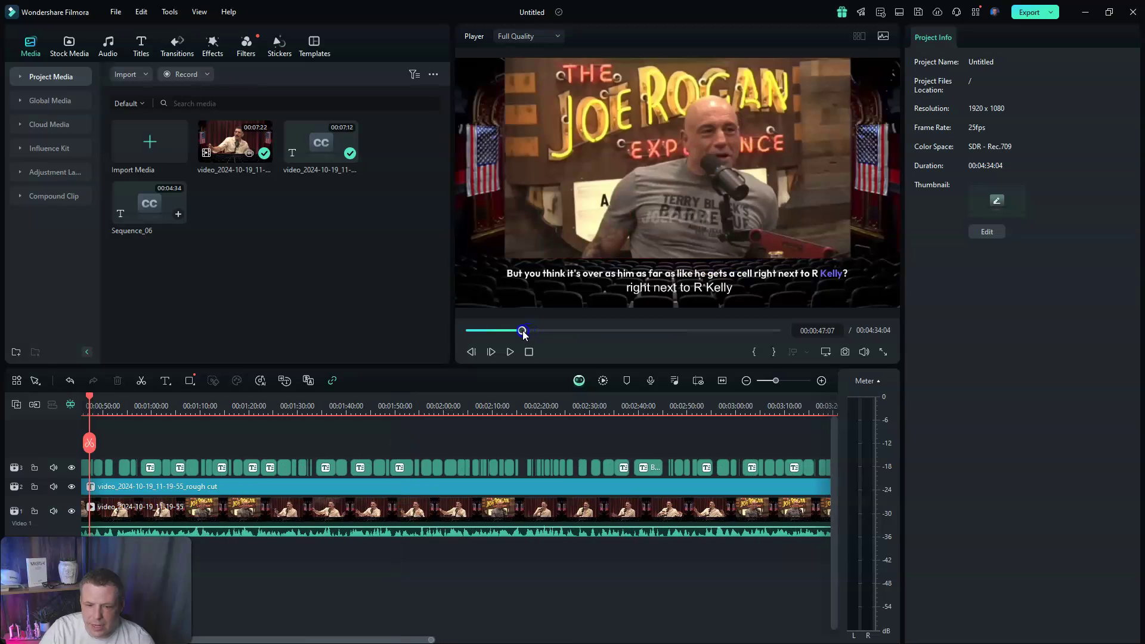
{"action": "left_click", "coordinate": [509, 360]}
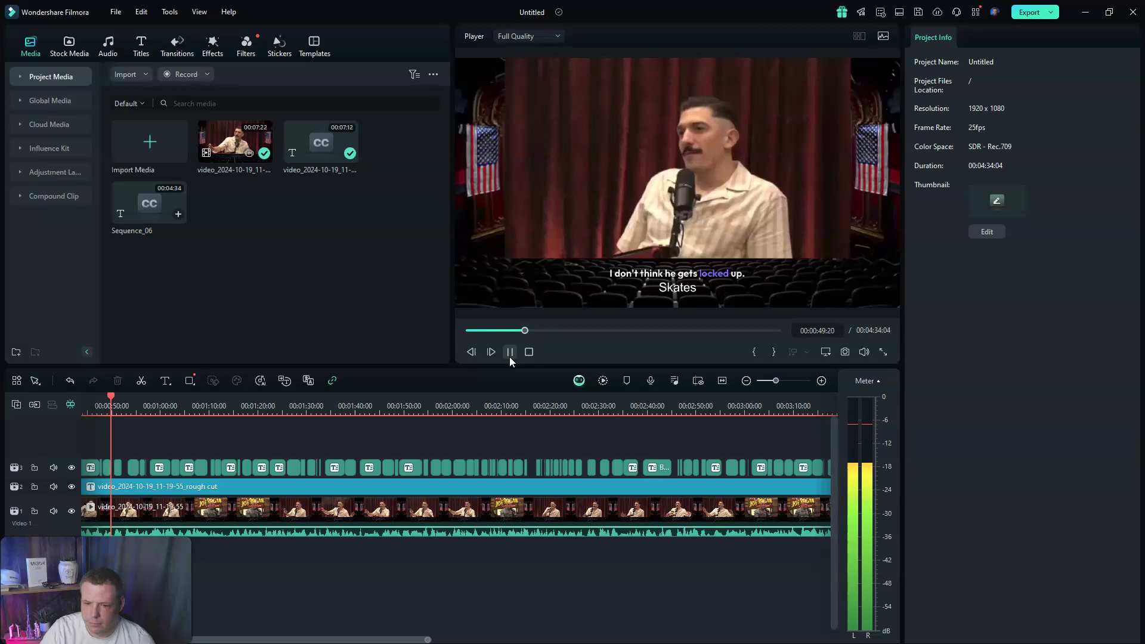
{"action": "left_click", "coordinate": [510, 351]}
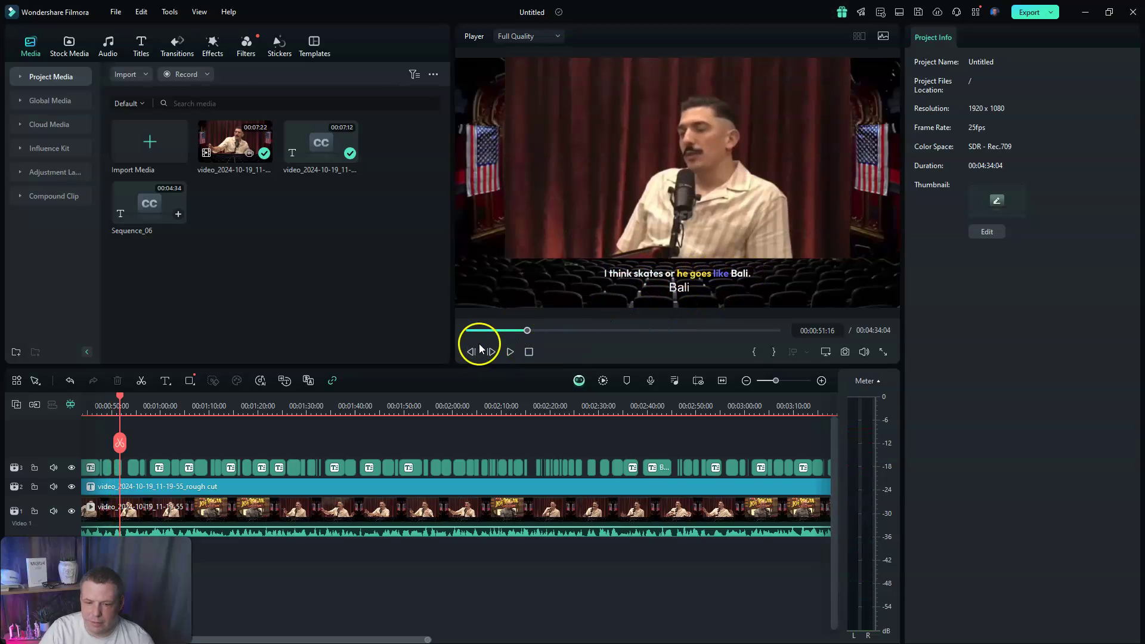
{"action": "left_click", "coordinate": [514, 353]}
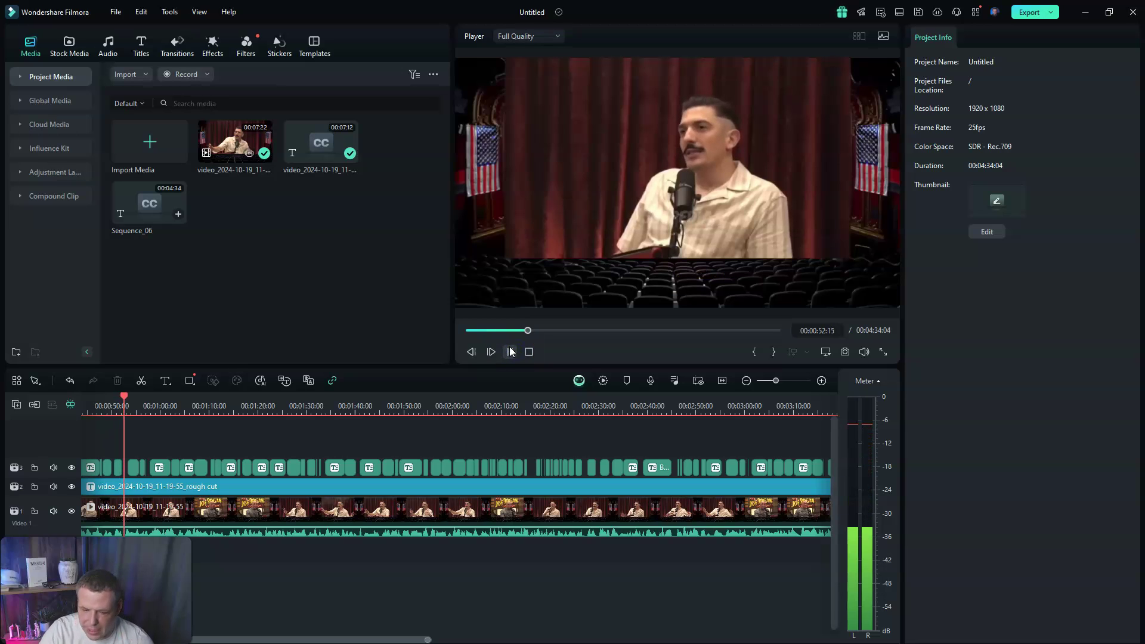
{"action": "left_click", "coordinate": [510, 352]}
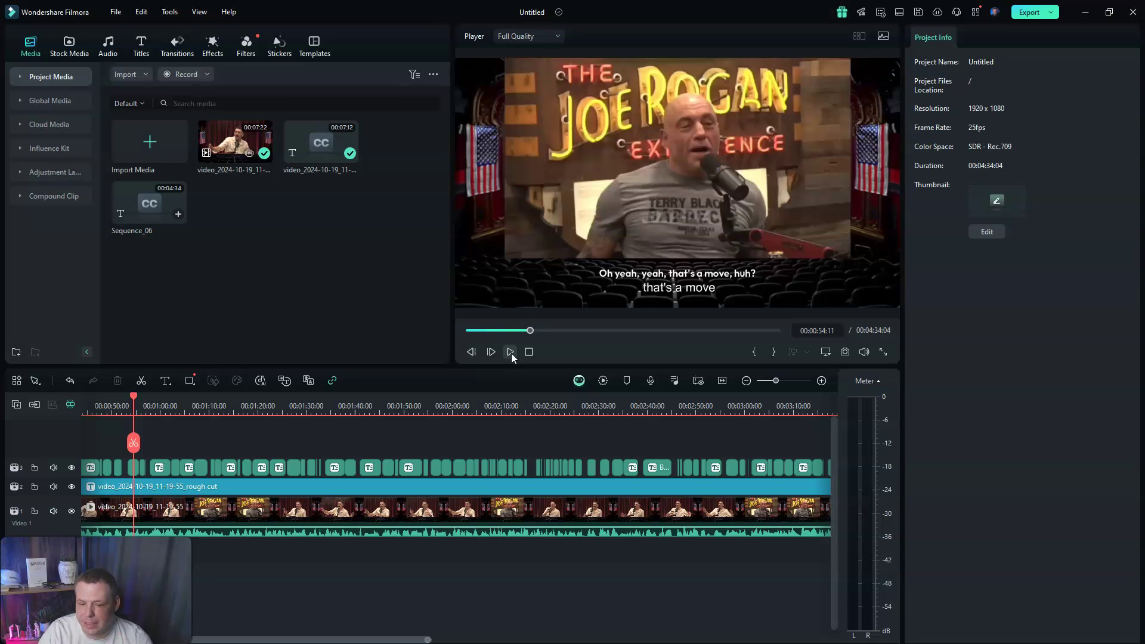
Apply the yellow-orange slanted all-caps "YOUR TEXT HERE" text template to the generated caption starting at 00:01:22:10.
{"action": "left_click", "coordinate": [276, 467]}
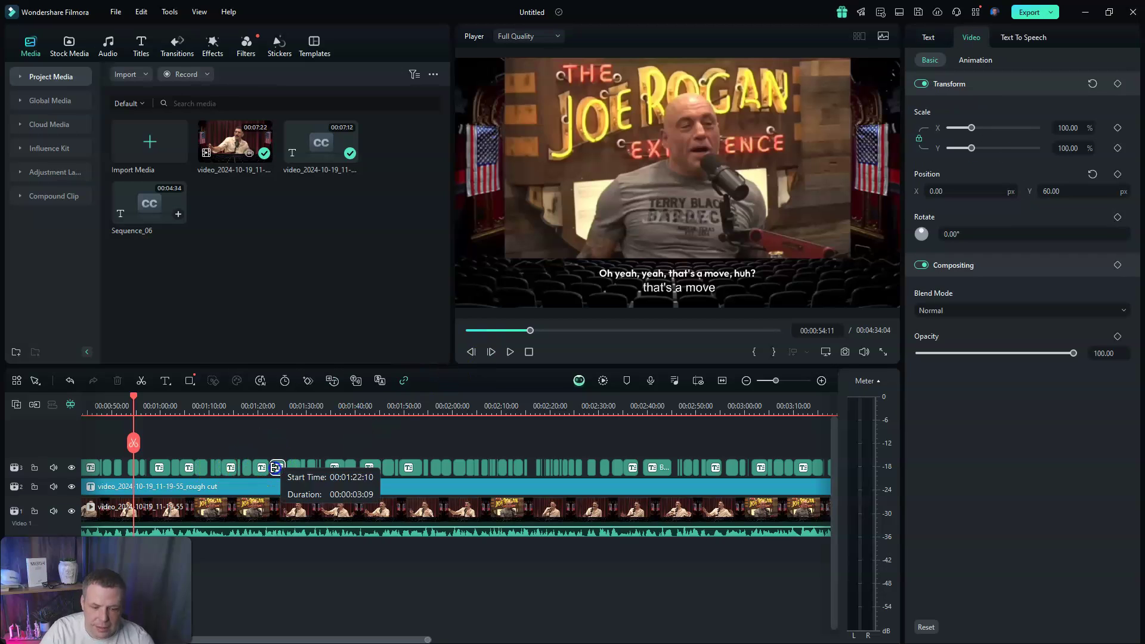
{"action": "double_click", "coordinate": [279, 470]}
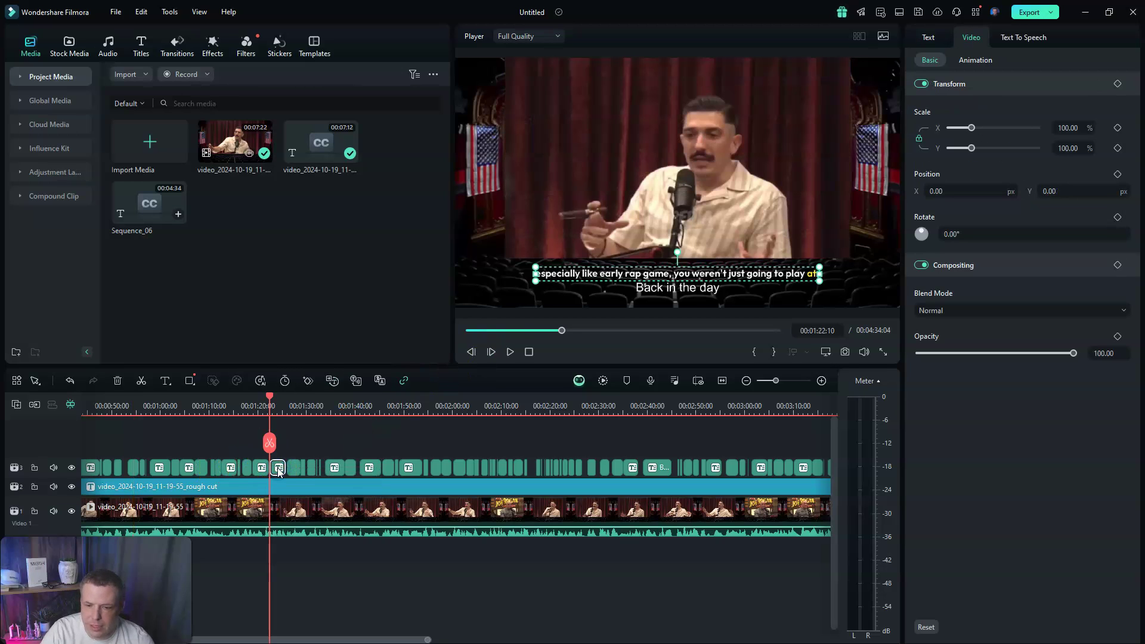
{"action": "left_click", "coordinate": [934, 38]}
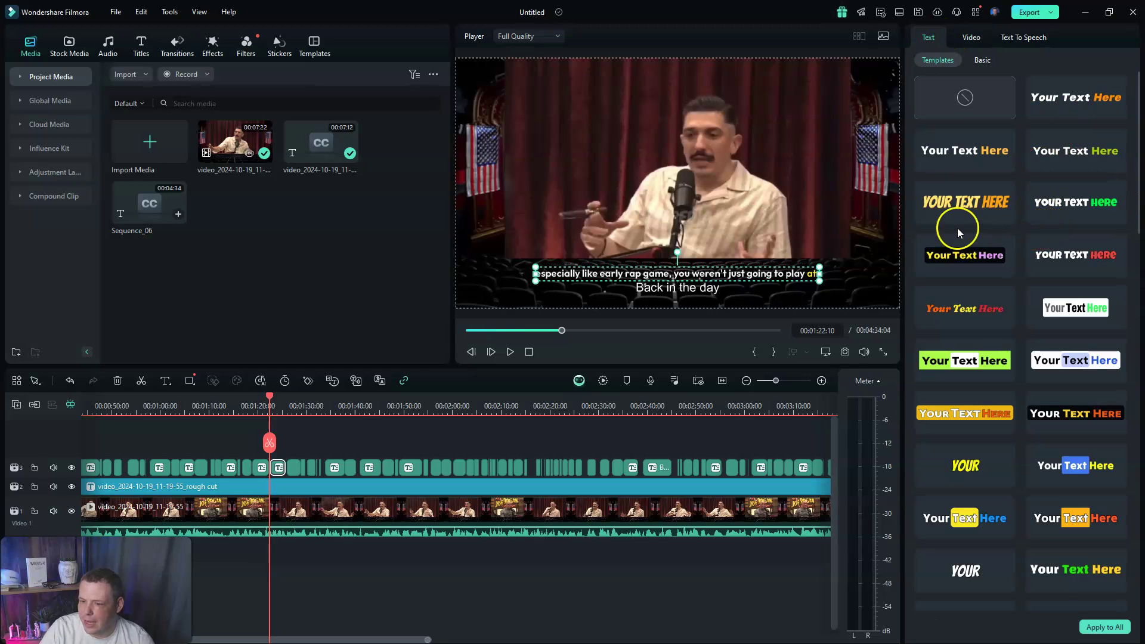
{"action": "left_click", "coordinate": [960, 208]}
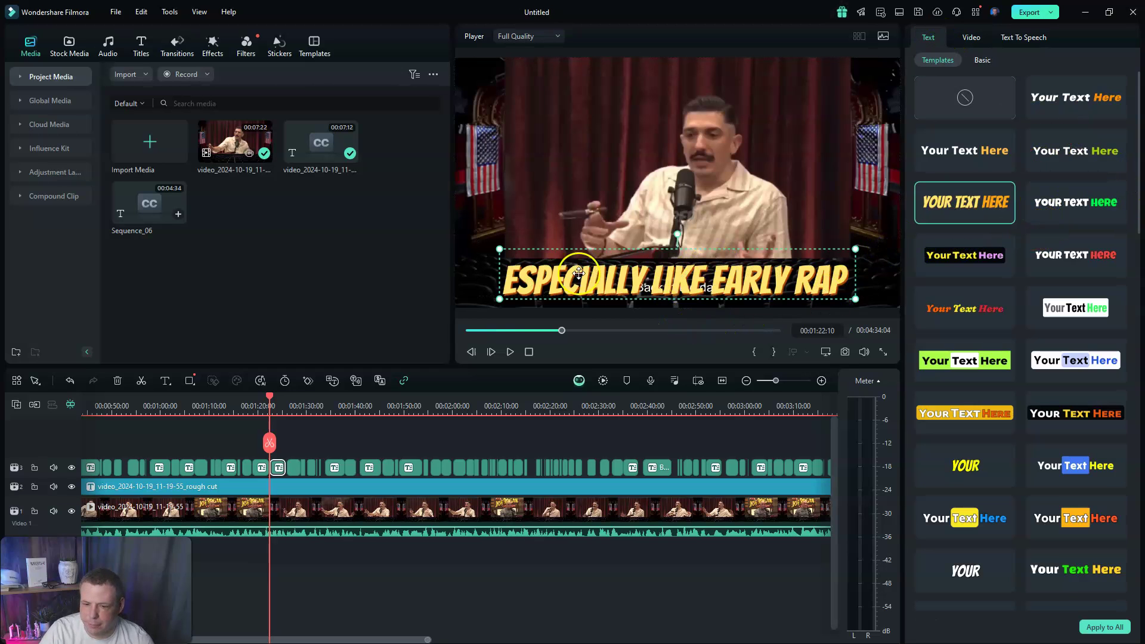
Delete the rough-cut subtitle segment that follows the split at 00:00:39:20.
{"action": "left_click", "coordinate": [147, 492]}
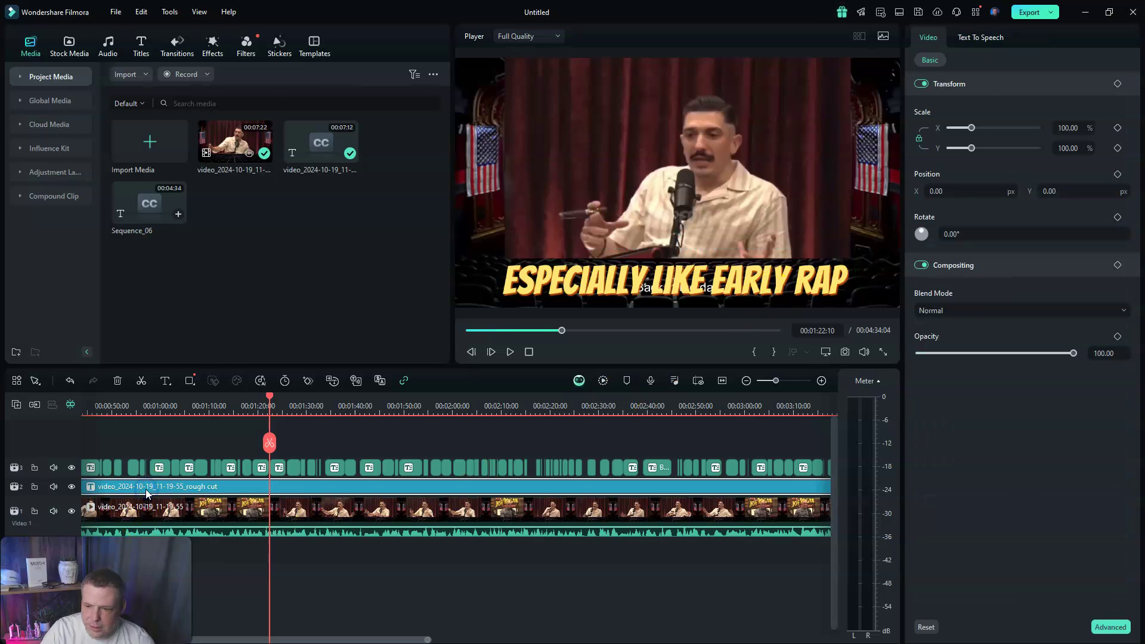
{"action": "key", "text": "Delete"}
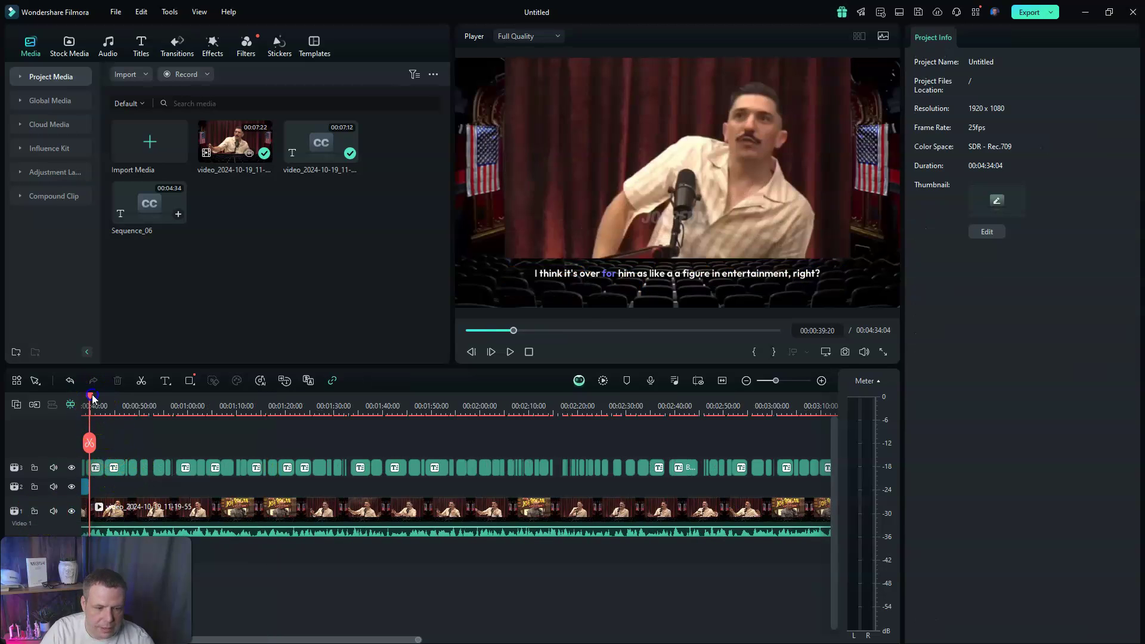
{"action": "key", "text": "ctrl+z"}
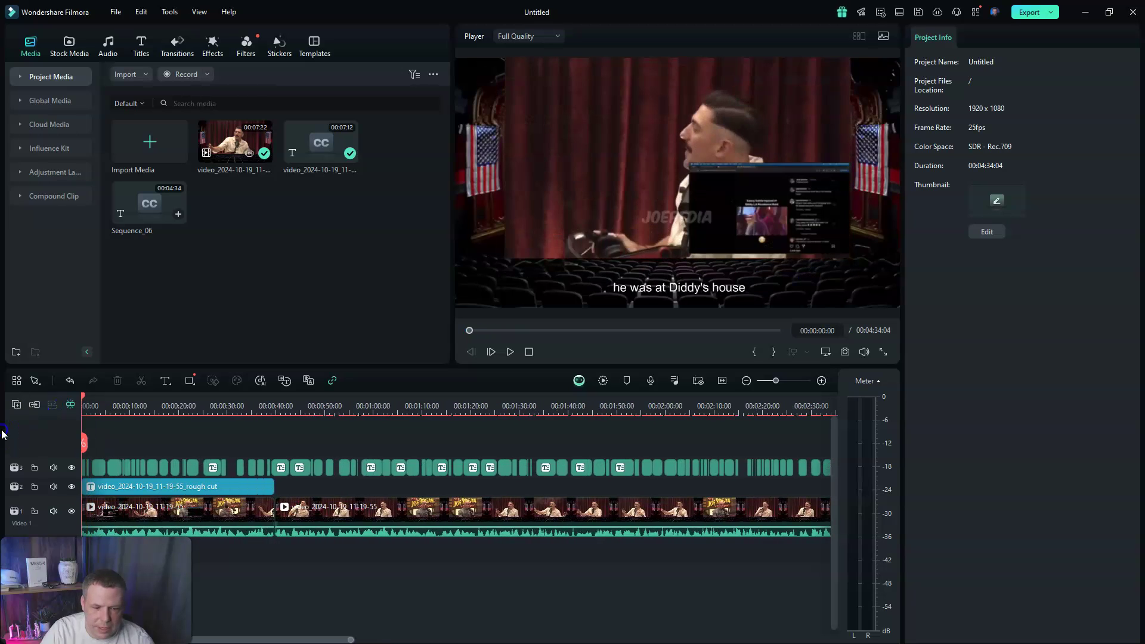
Select all generated caption titles on the top track, from the start to the end of the timeline.
{"action": "left_click", "coordinate": [146, 468]}
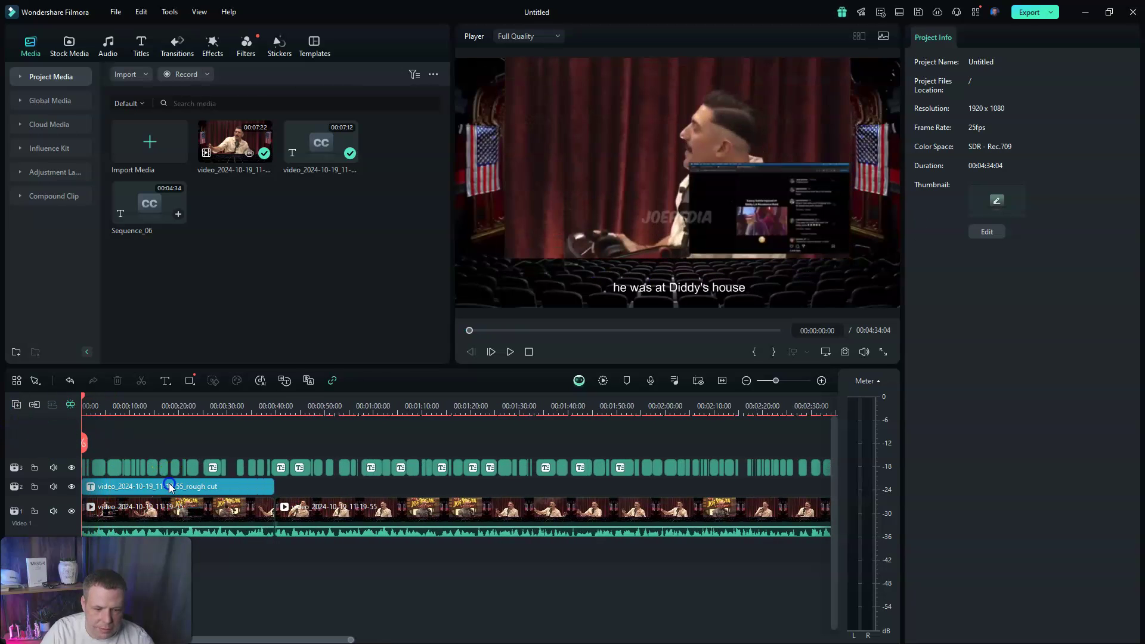
{"action": "left_click", "coordinate": [144, 471]}
{"action": "left_click", "coordinate": [153, 469]}
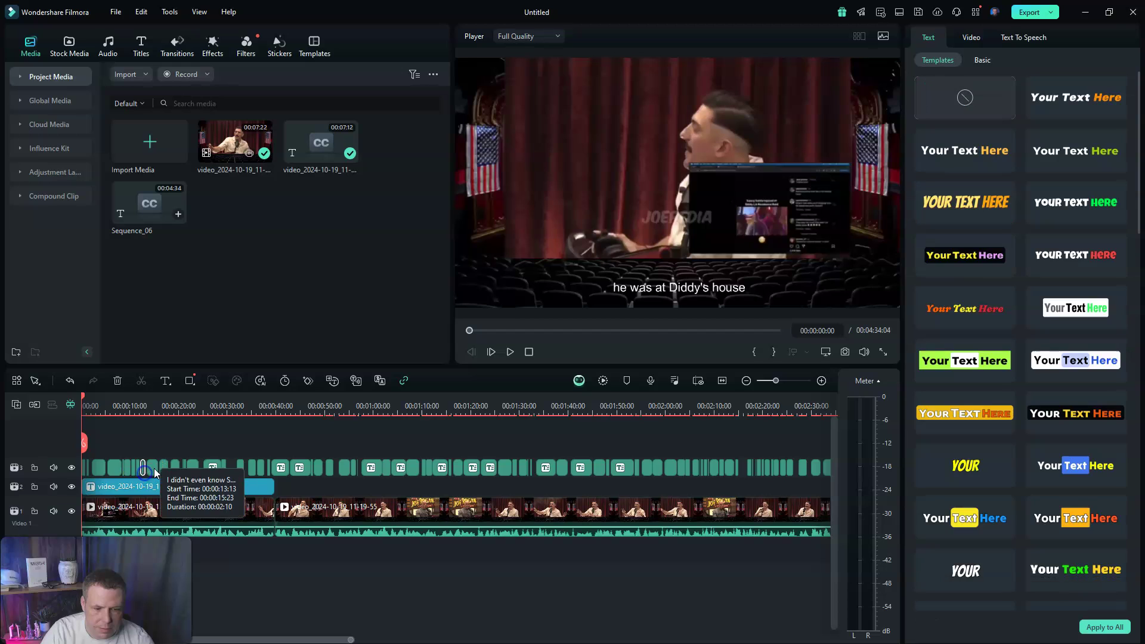
{"action": "left_click_drag", "start_coordinate": [102, 429], "coordinate": [169, 443]}
{"action": "left_click", "coordinate": [169, 444]}
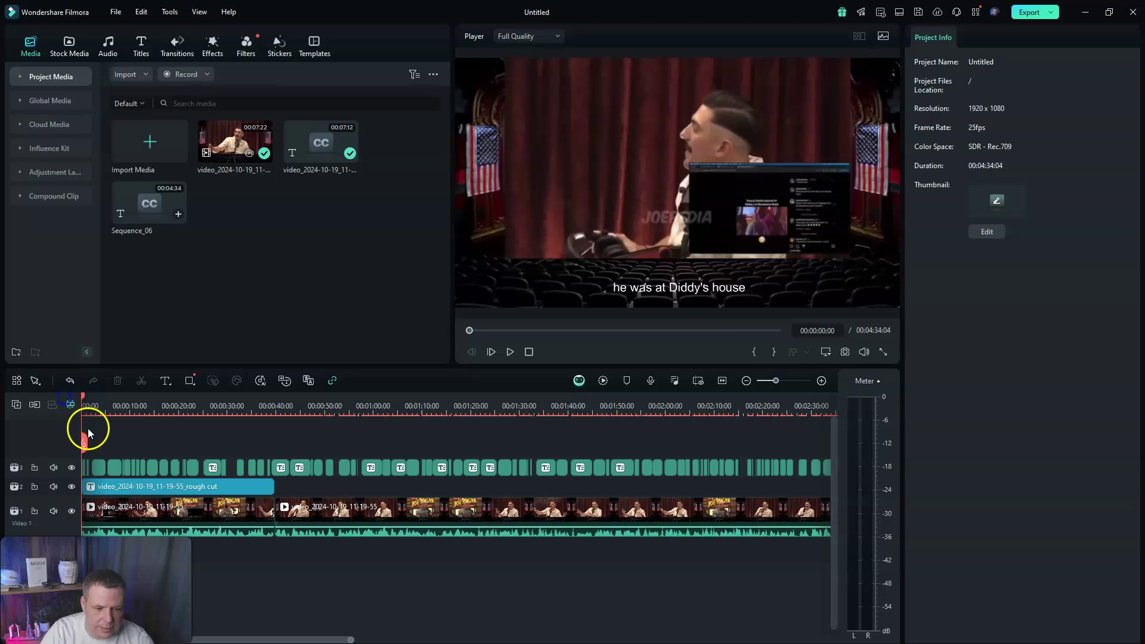
{"action": "left_click_drag", "start_coordinate": [84, 416], "coordinate": [210, 465]}
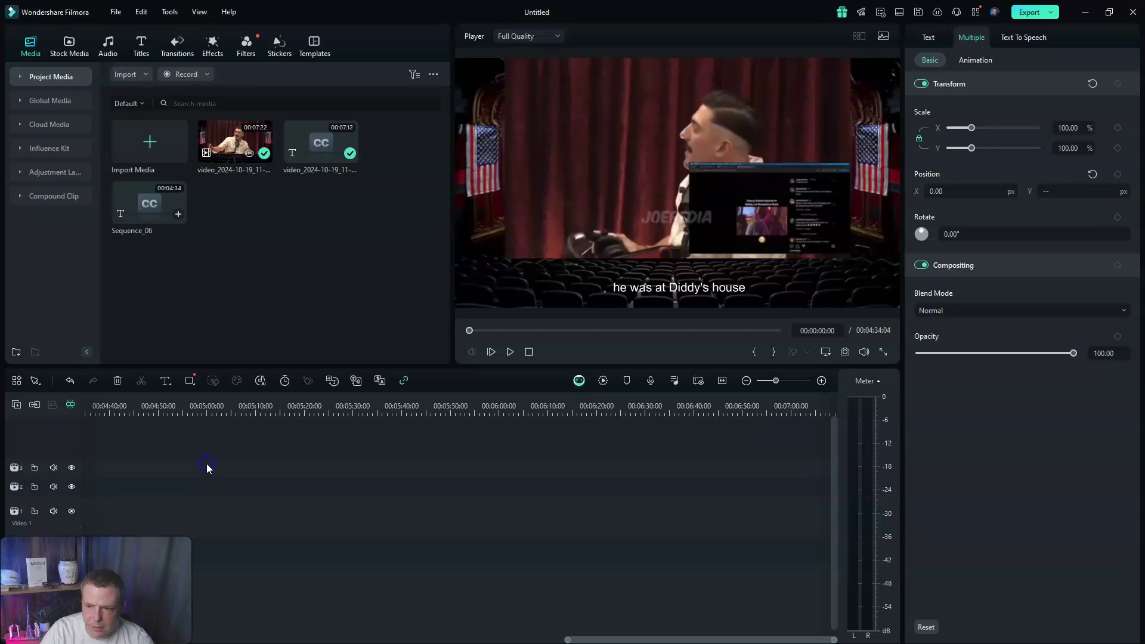
Try the red-orange italic "Your Text Here" text template on all selected caption titles.
{"action": "left_click", "coordinate": [939, 40]}
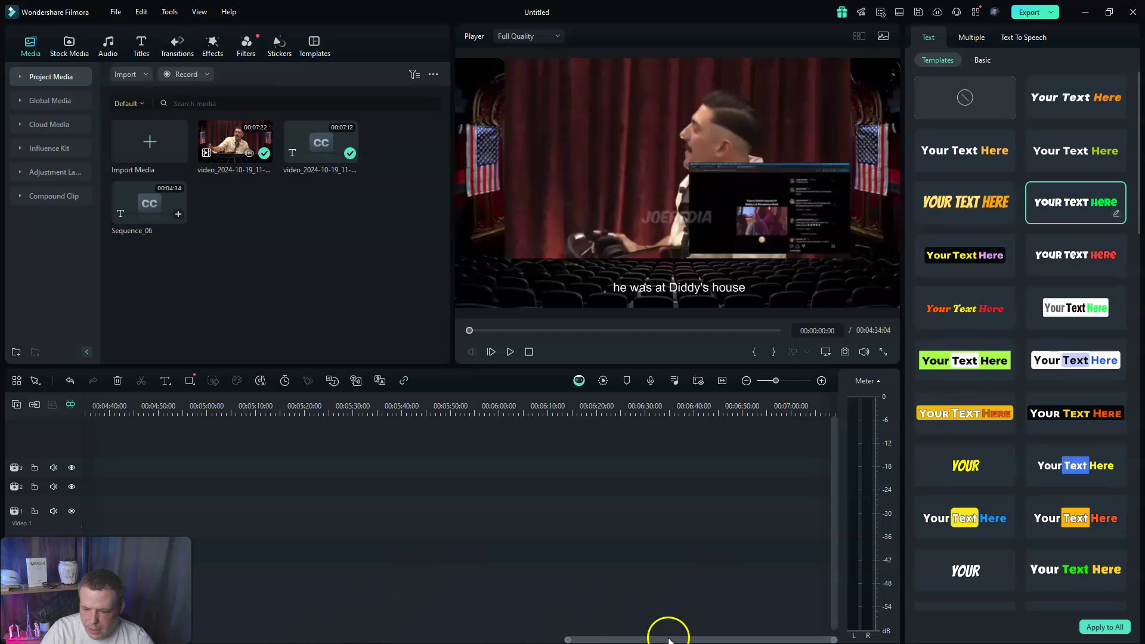
{"action": "left_click_drag", "start_coordinate": [667, 639], "coordinate": [269, 639]}
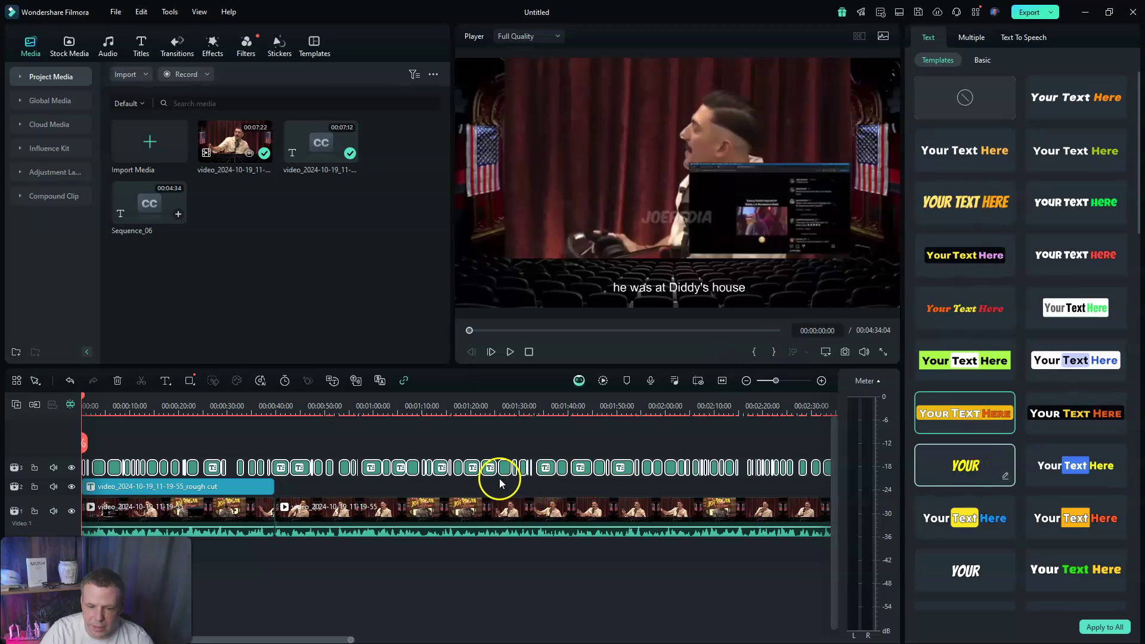
{"action": "left_click_drag", "start_coordinate": [101, 439], "coordinate": [93, 465]}
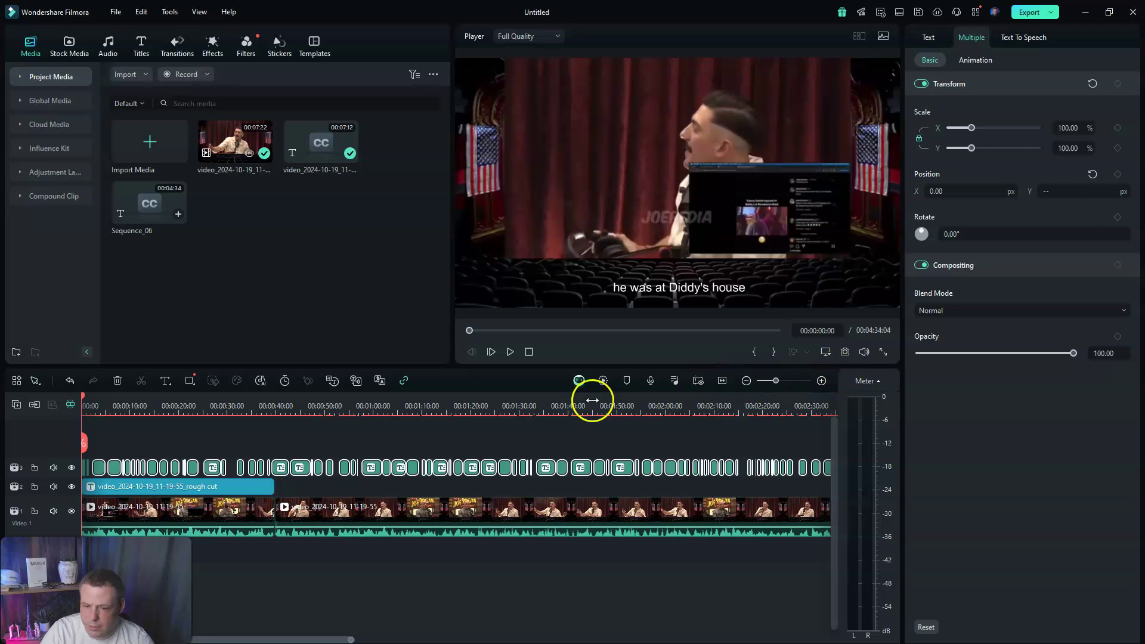
{"action": "left_click", "coordinate": [935, 38]}
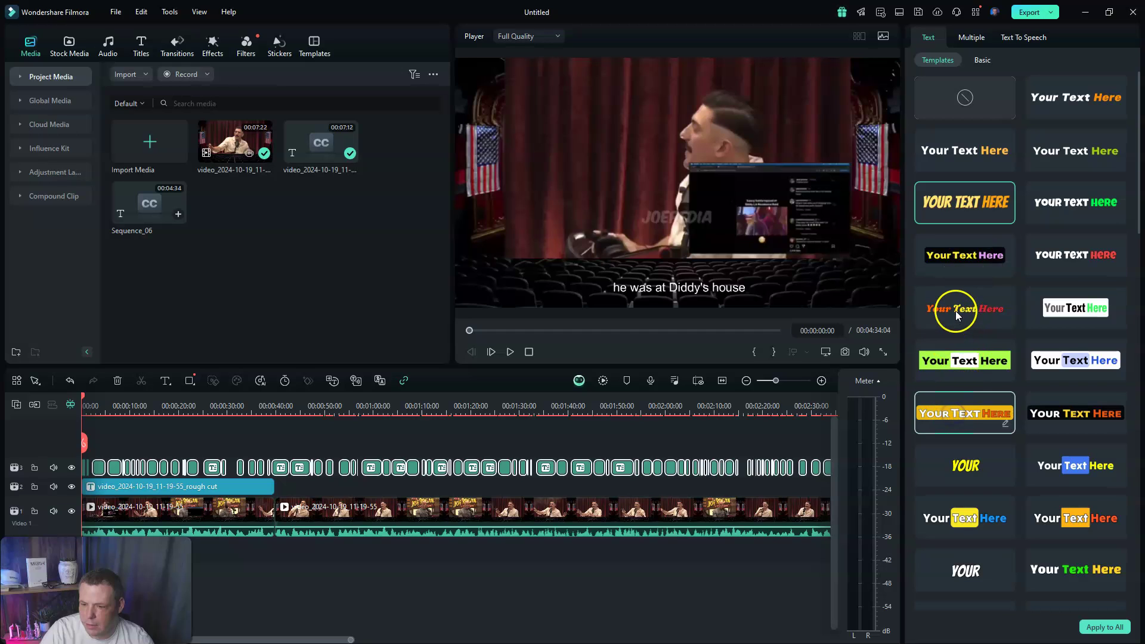
{"action": "left_click", "coordinate": [976, 309]}
{"action": "left_click", "coordinate": [154, 451]}
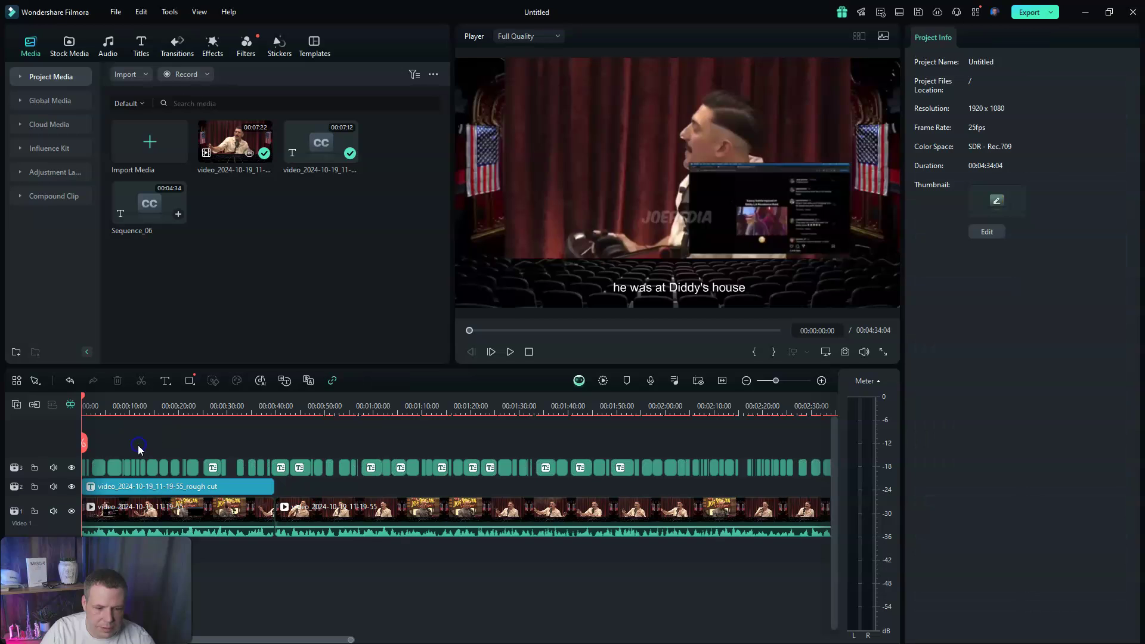
Try the yellow-orange slanted all-caps and the red-orange italic text templates on the single caption at about 00:00:09.
{"action": "left_click", "coordinate": [126, 467]}
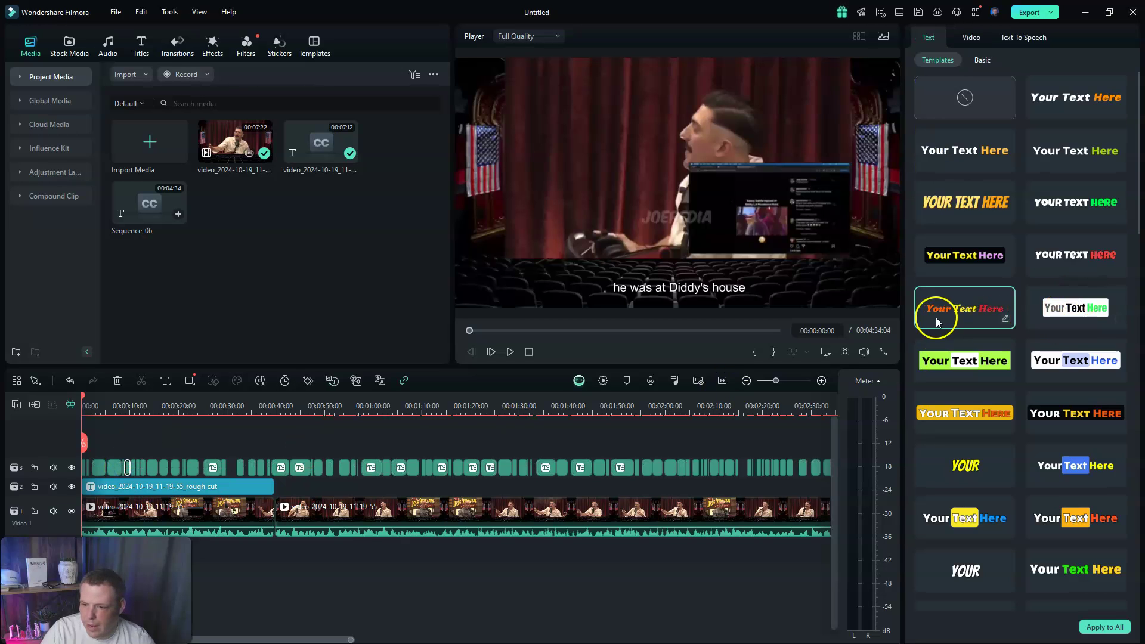
{"action": "left_click", "coordinate": [971, 201]}
{"action": "left_click", "coordinate": [967, 313]}
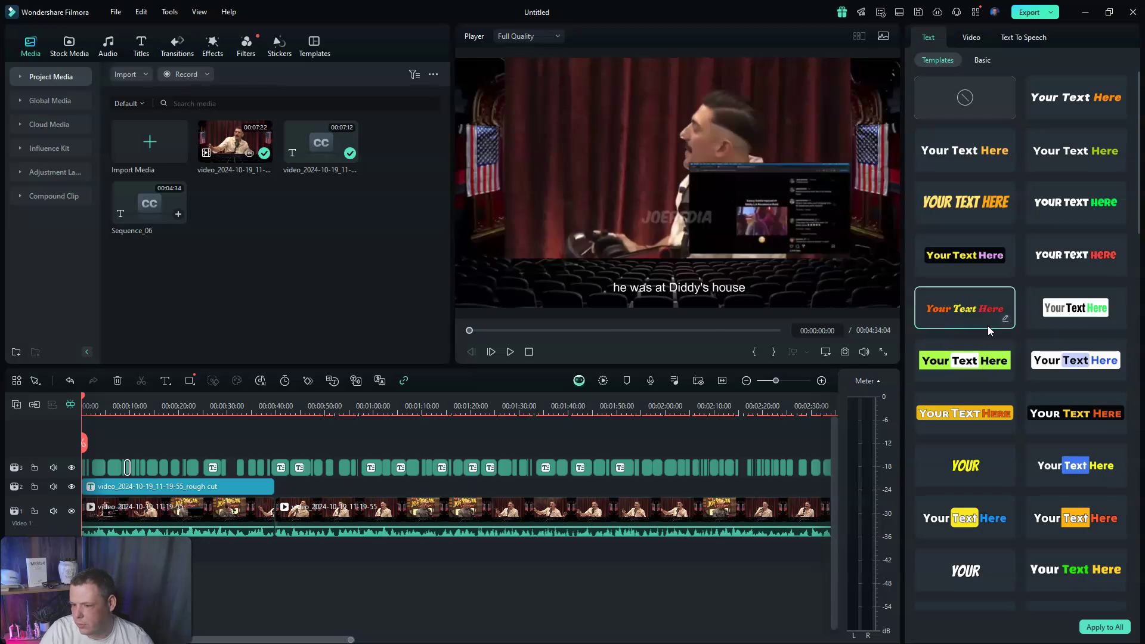
Select the captions between about 00:00:10 and 00:00:24 and apply the yellow-orange slanted all-caps "YOUR TEXT HERE" template to all captions.
{"action": "left_click_drag", "start_coordinate": [129, 444], "coordinate": [203, 474]}
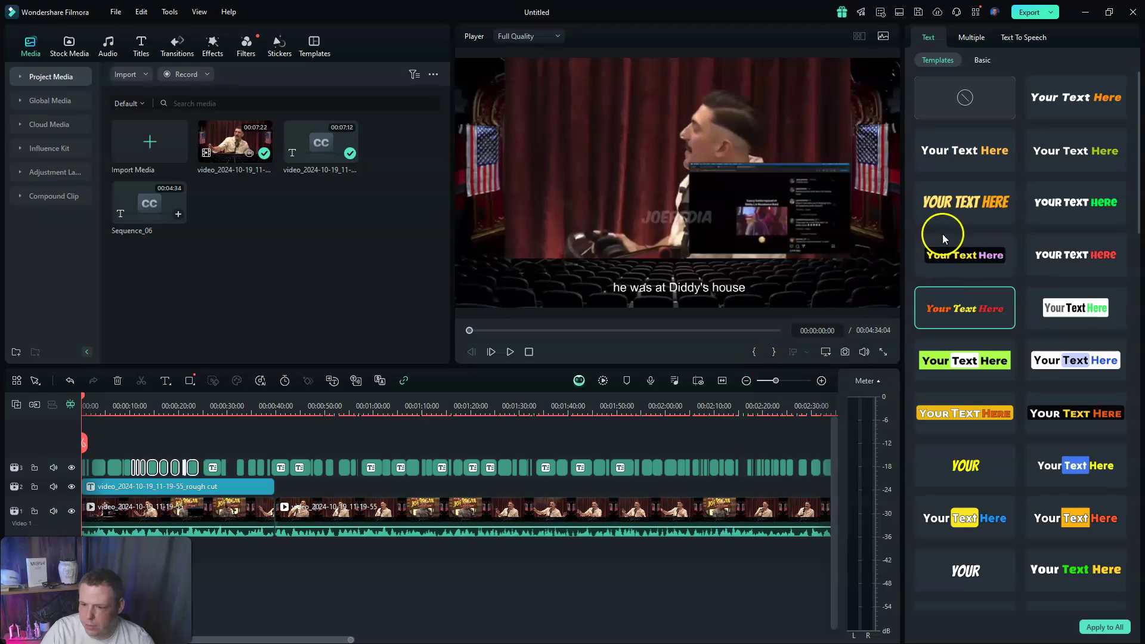
{"action": "left_click", "coordinate": [961, 220]}
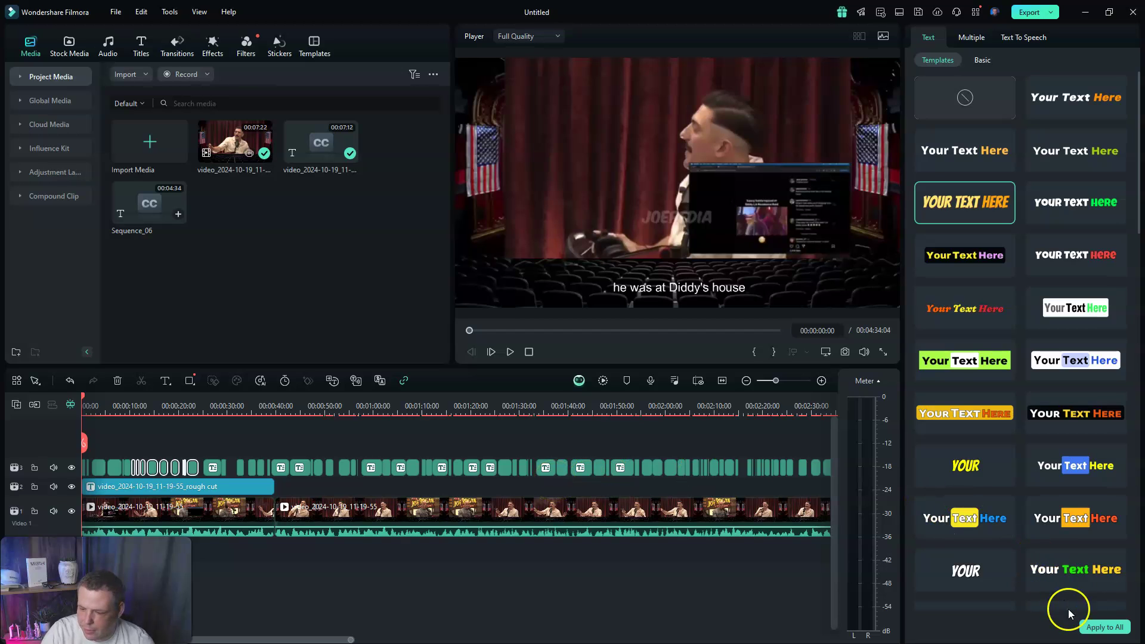
{"action": "left_click", "coordinate": [1112, 631]}
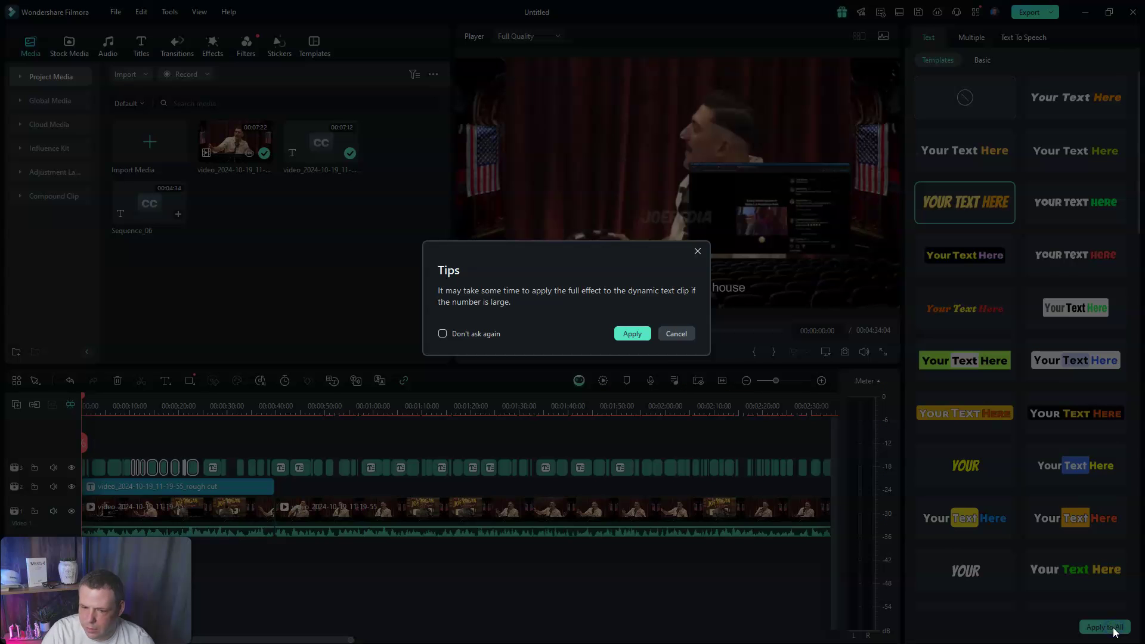
{"action": "left_click", "coordinate": [633, 334]}
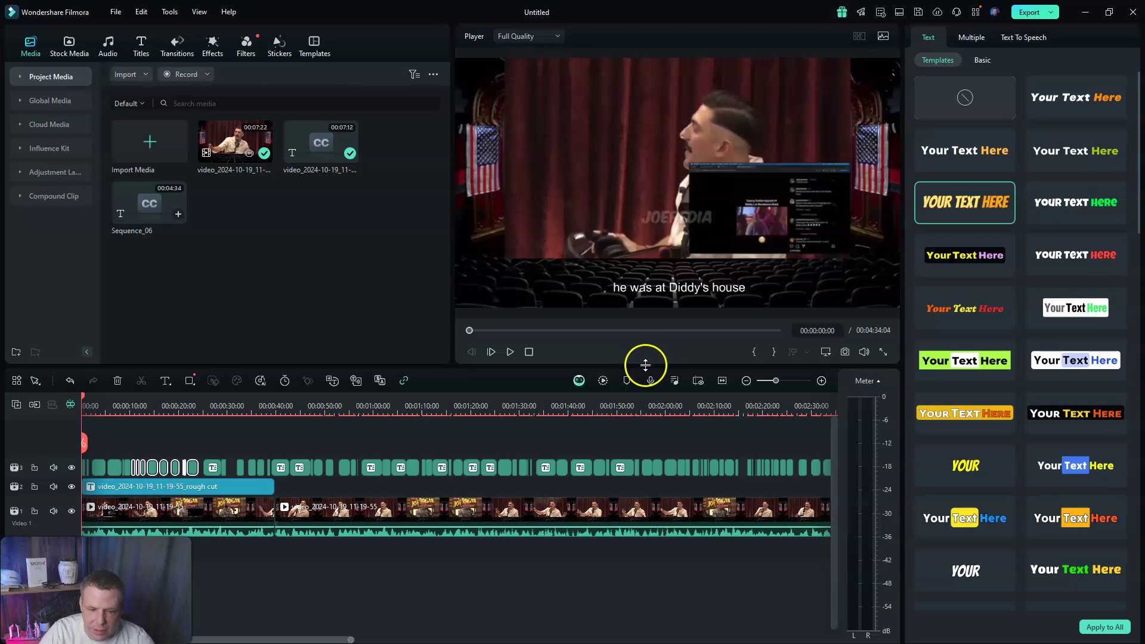
Check the restyled captions near the end of the timeline and set the playhead at 00:04:03:09.
{"action": "left_click", "coordinate": [655, 431]}
{"action": "left_click_drag", "start_coordinate": [305, 636], "coordinate": [538, 633]}
{"action": "left_click", "coordinate": [694, 416]}
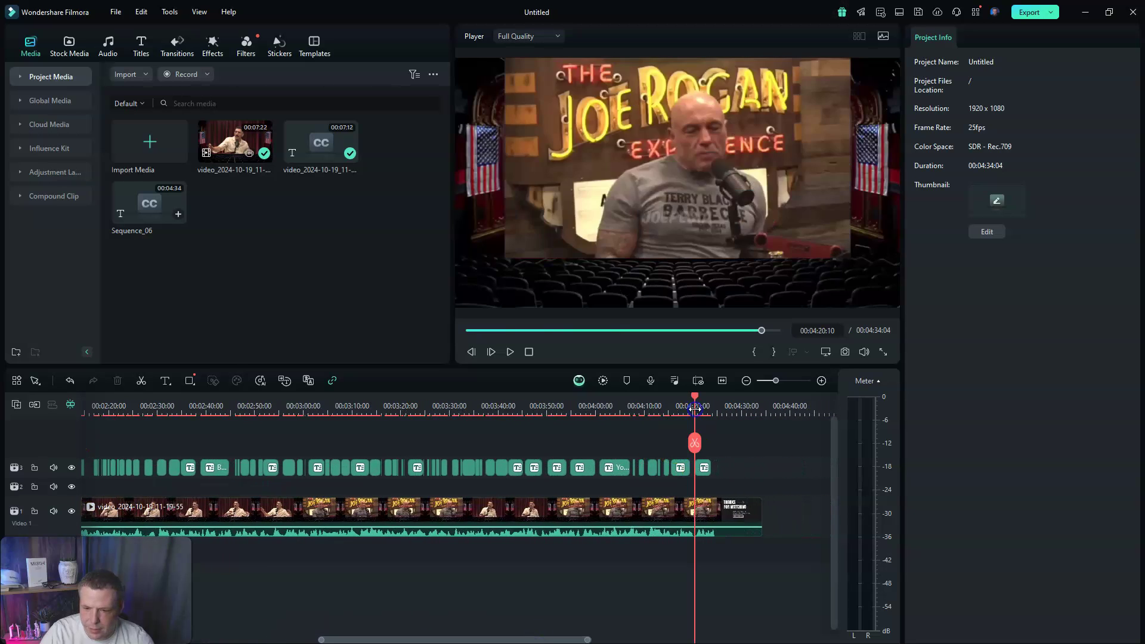
{"action": "left_click_drag", "start_coordinate": [697, 396], "coordinate": [620, 415]}
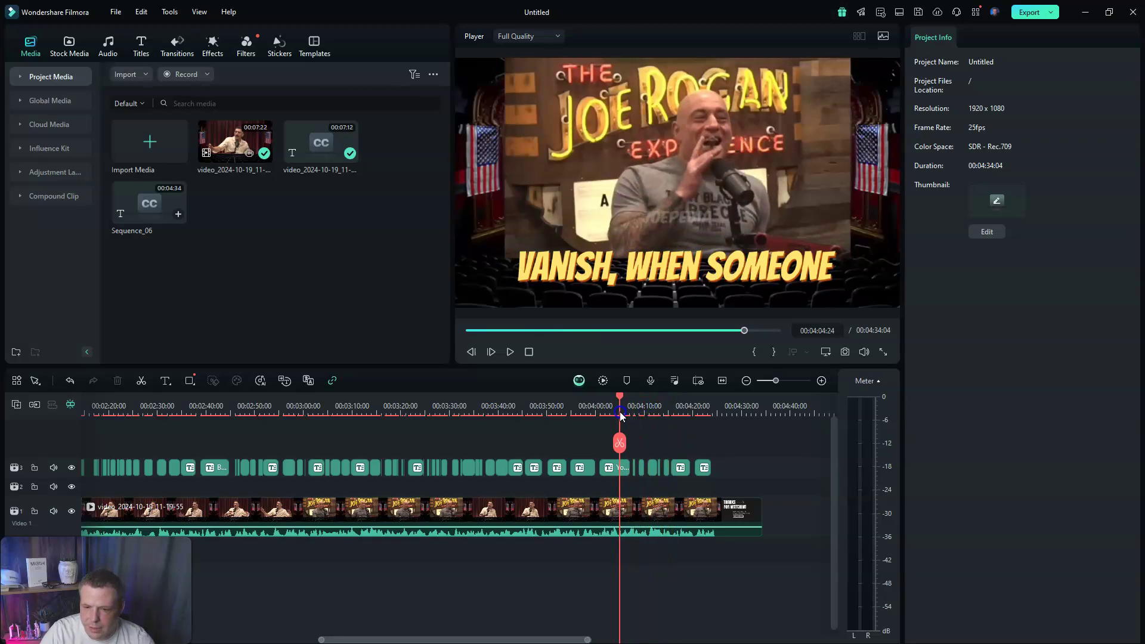
{"action": "left_click_drag", "start_coordinate": [620, 416], "coordinate": [613, 415]}
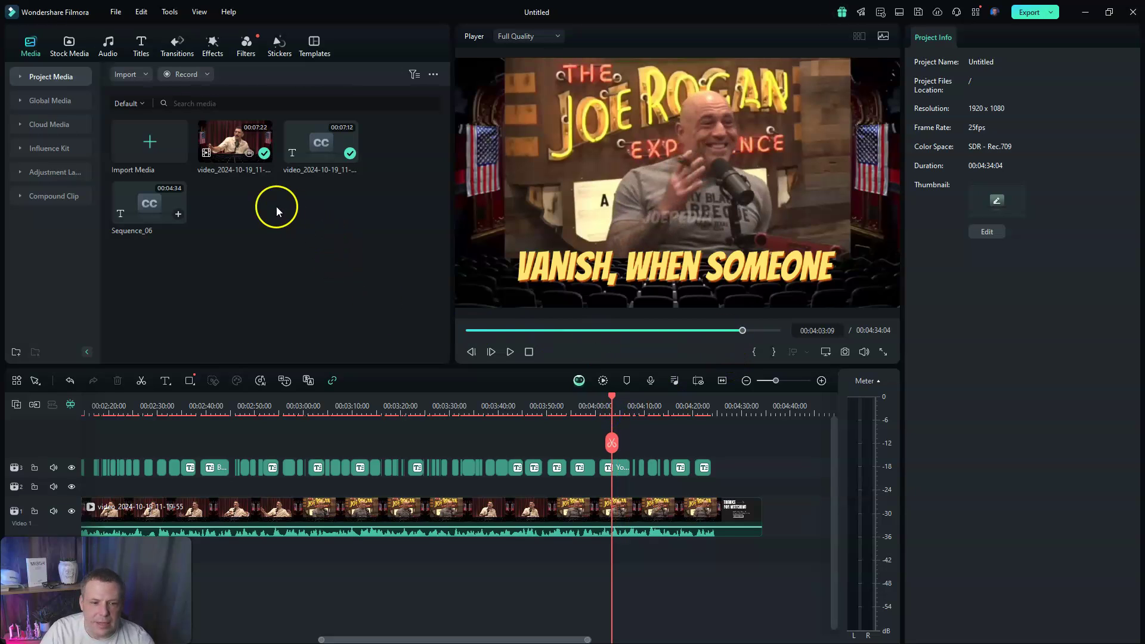
Generate an AI sound effect from the description "clapping".
{"action": "left_click", "coordinate": [114, 44]}
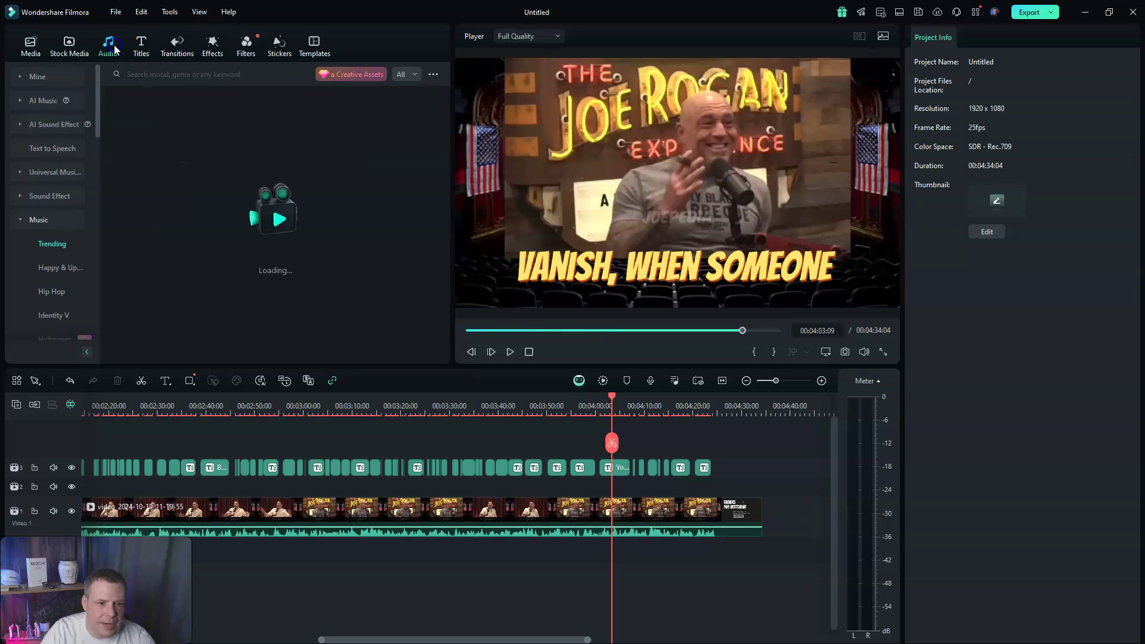
{"action": "left_click", "coordinate": [67, 122]}
{"action": "left_click", "coordinate": [259, 314]}
{"action": "left_click", "coordinate": [262, 296]}
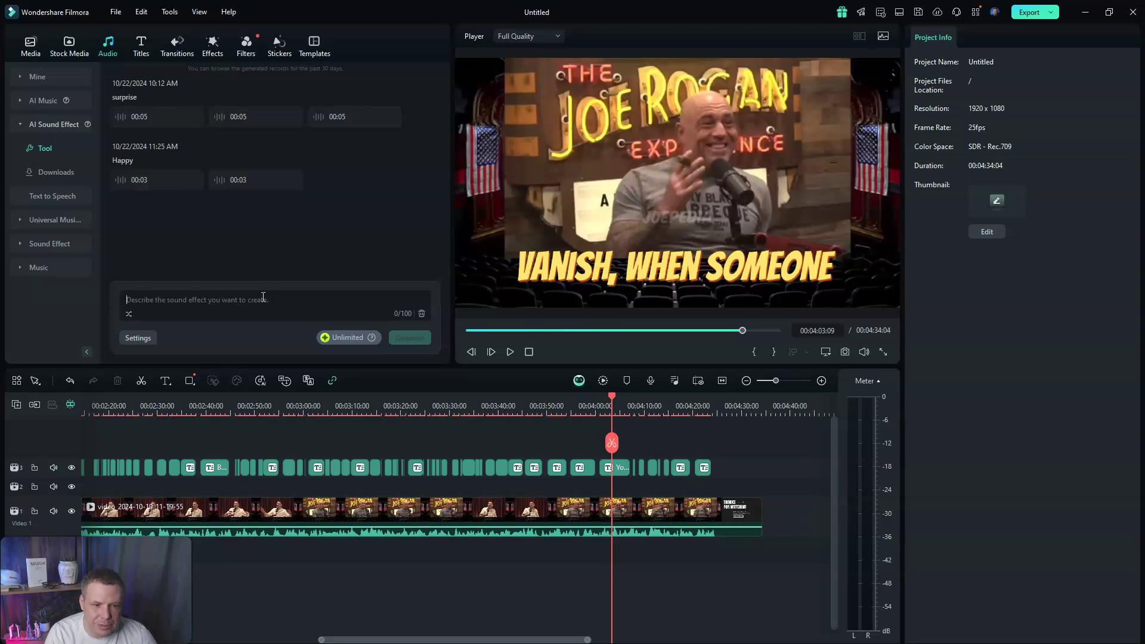
{"action": "type", "text": "clapping"}
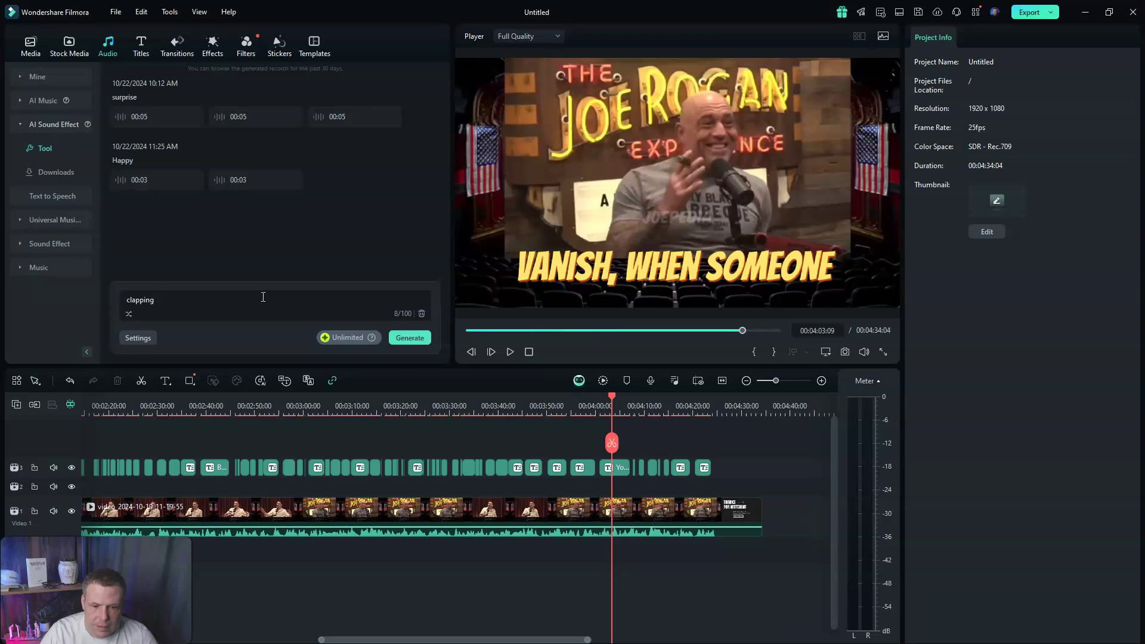
{"action": "left_click", "coordinate": [413, 338]}
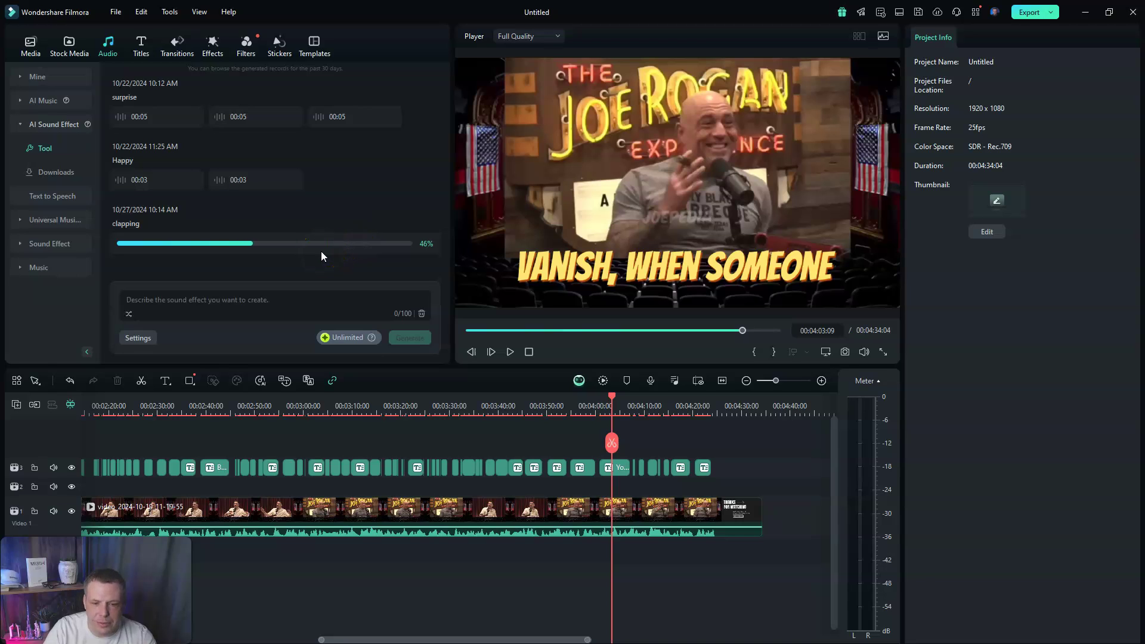
{"action": "left_click", "coordinate": [402, 295]}
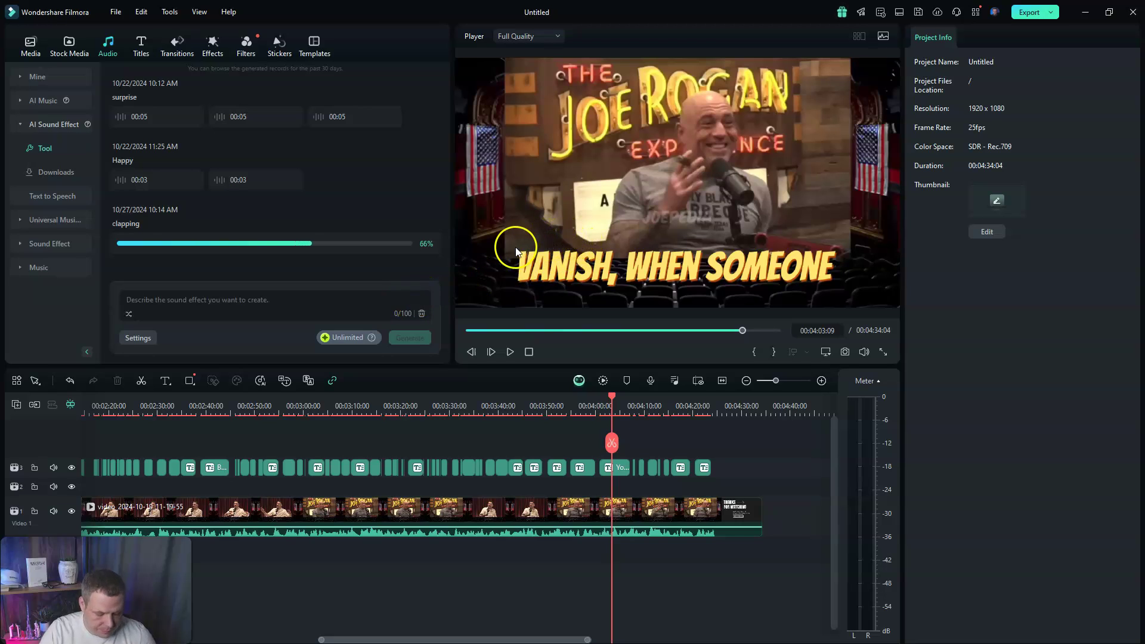
Preview the three generated clapping sounds and place the third one below the video track at the playhead, about 00:04:03.
{"action": "left_click", "coordinate": [122, 244]}
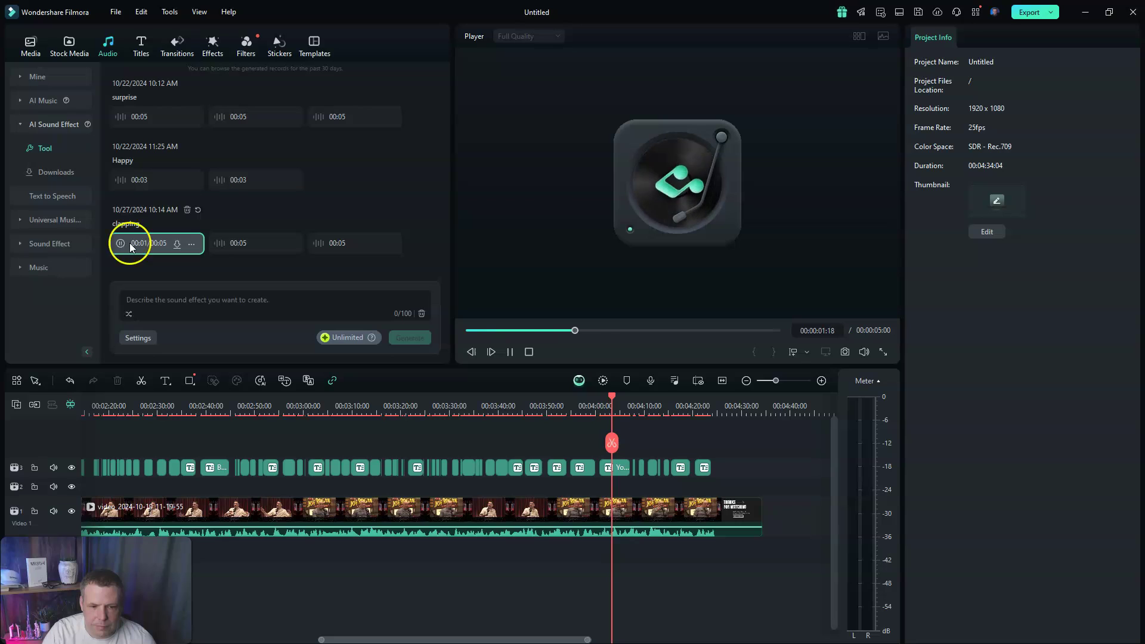
{"action": "left_click", "coordinate": [218, 243]}
{"action": "left_click", "coordinate": [223, 244]}
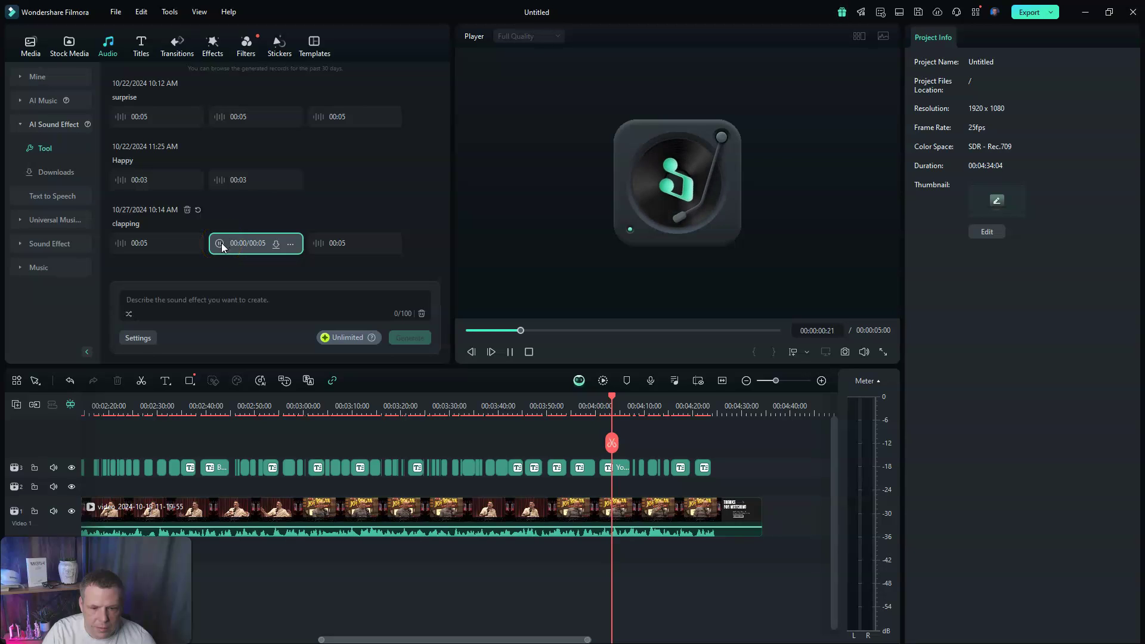
{"action": "left_click", "coordinate": [319, 244]}
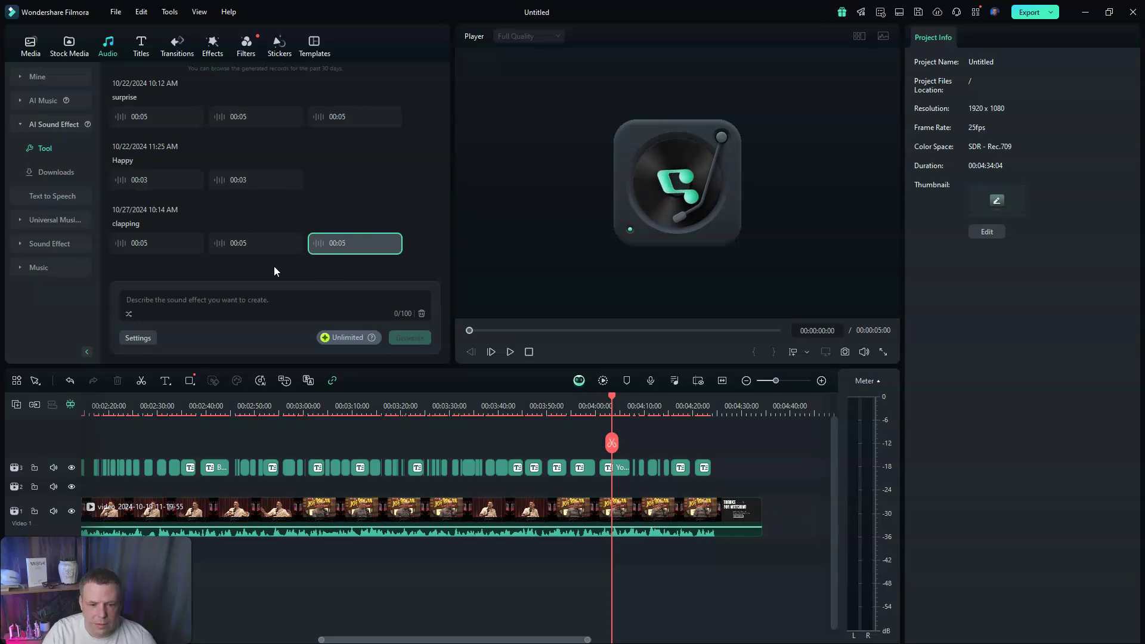
{"action": "left_click_drag", "start_coordinate": [334, 245], "coordinate": [614, 544]}
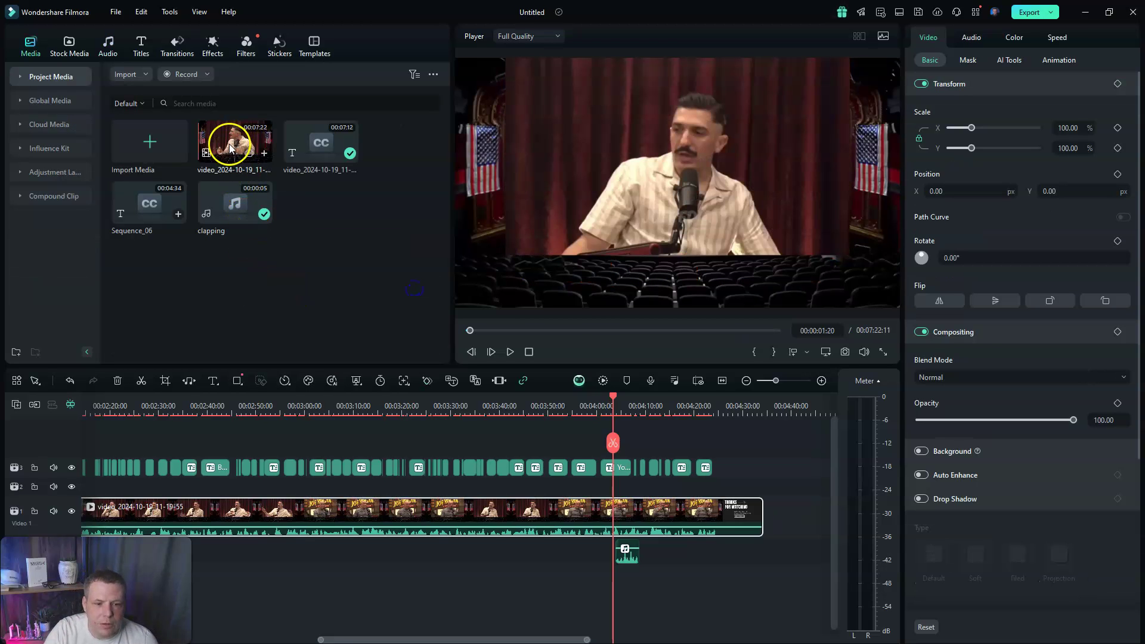
Load the source podcast video into Auto Reframe and analyze it with a 9:16 aspect ratio and Auto motion speed.
{"action": "double_click", "coordinate": [229, 148]}
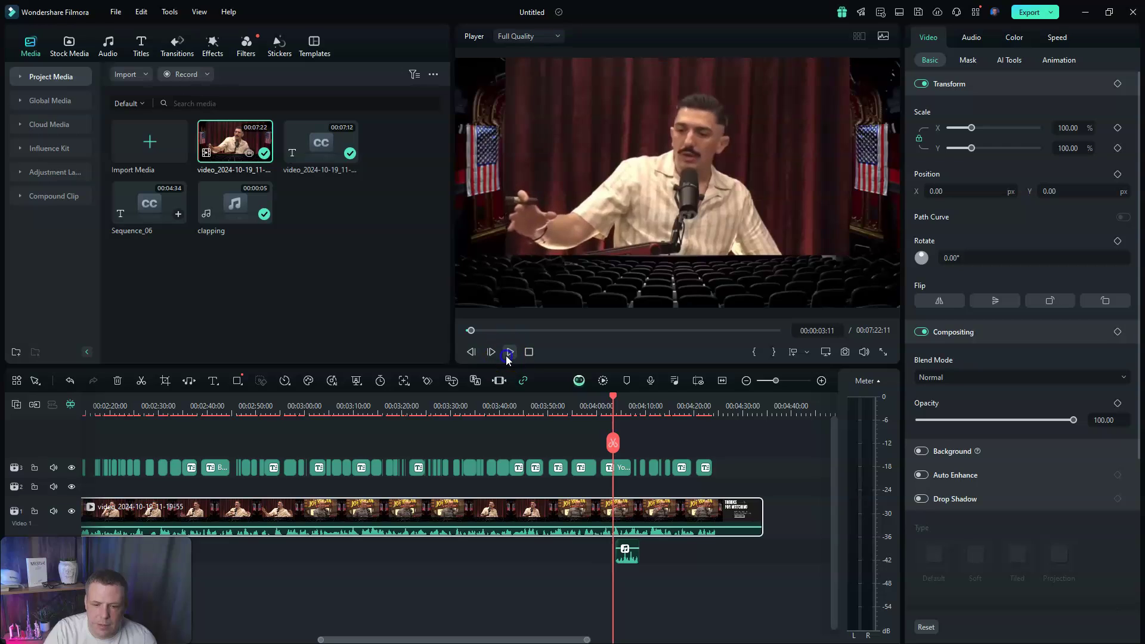
{"action": "left_click", "coordinate": [169, 12]}
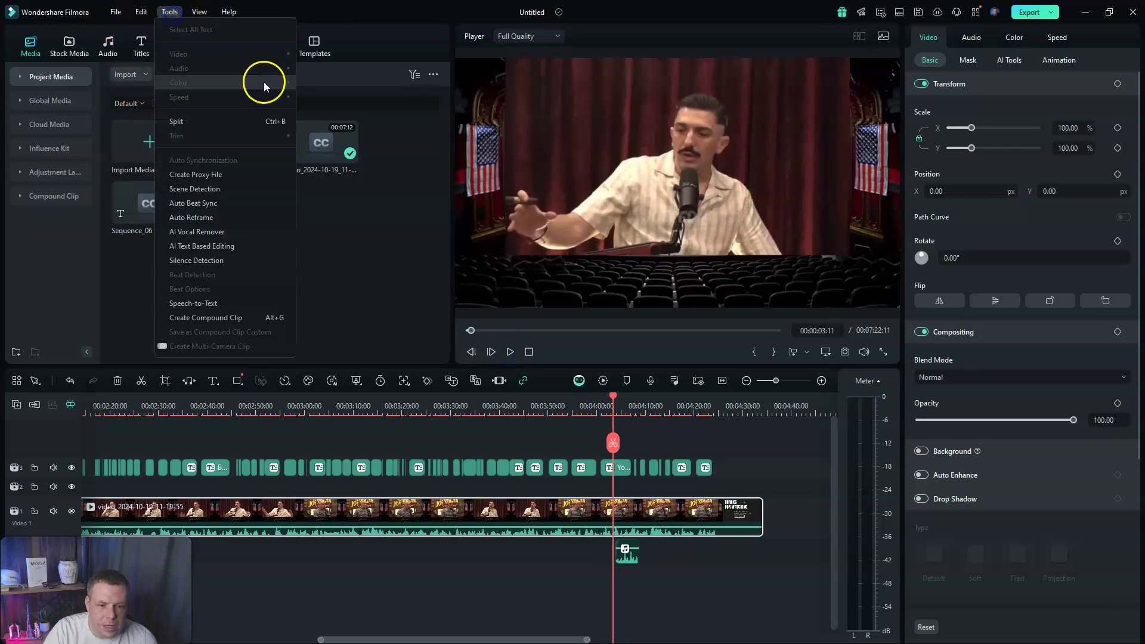
{"action": "left_click", "coordinate": [219, 217]}
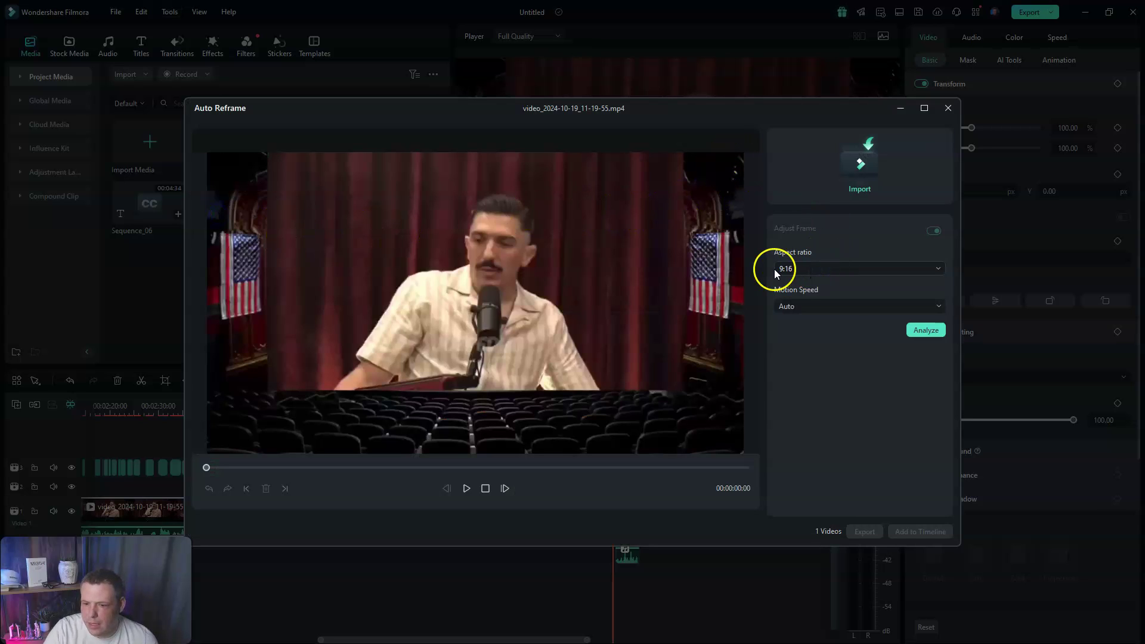
{"action": "left_click", "coordinate": [804, 269]}
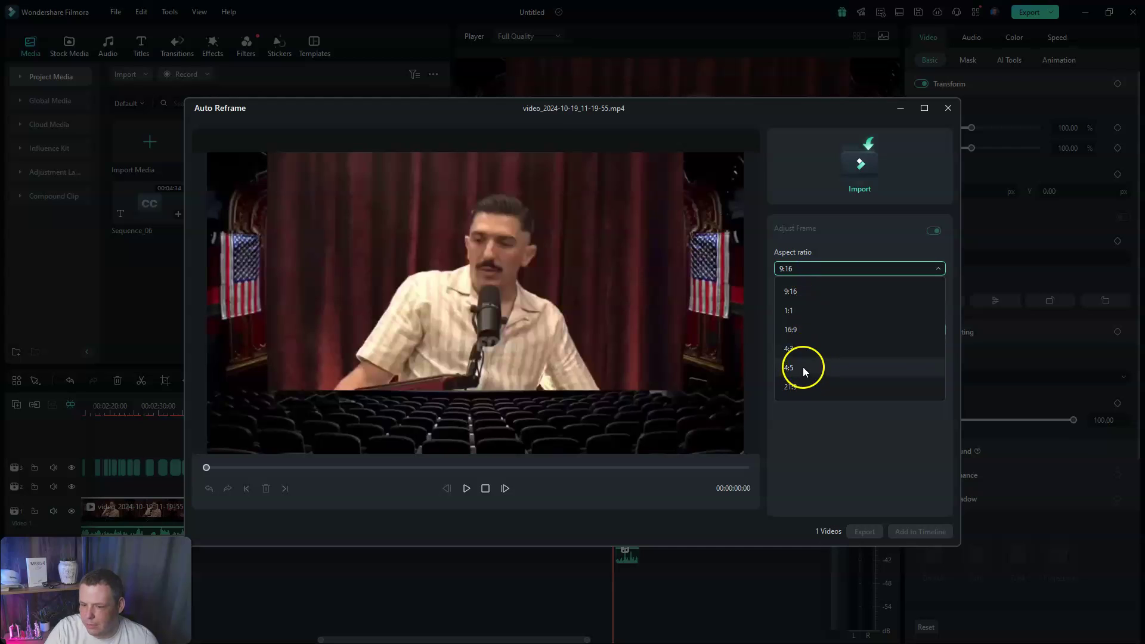
{"action": "left_click", "coordinate": [824, 268]}
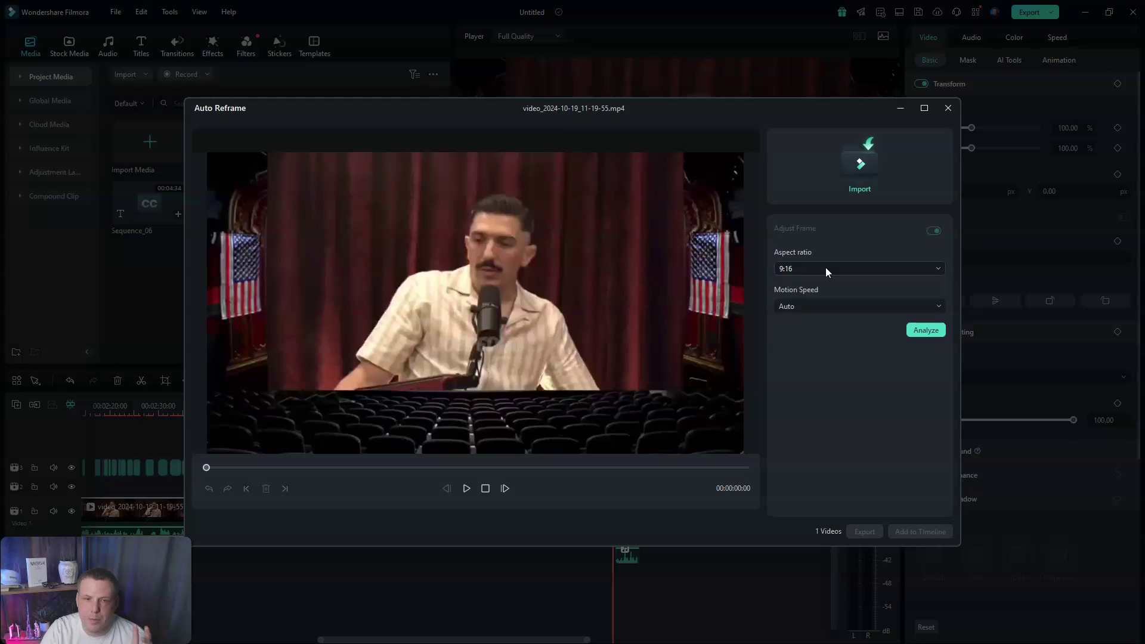
{"action": "left_click", "coordinate": [924, 331]}
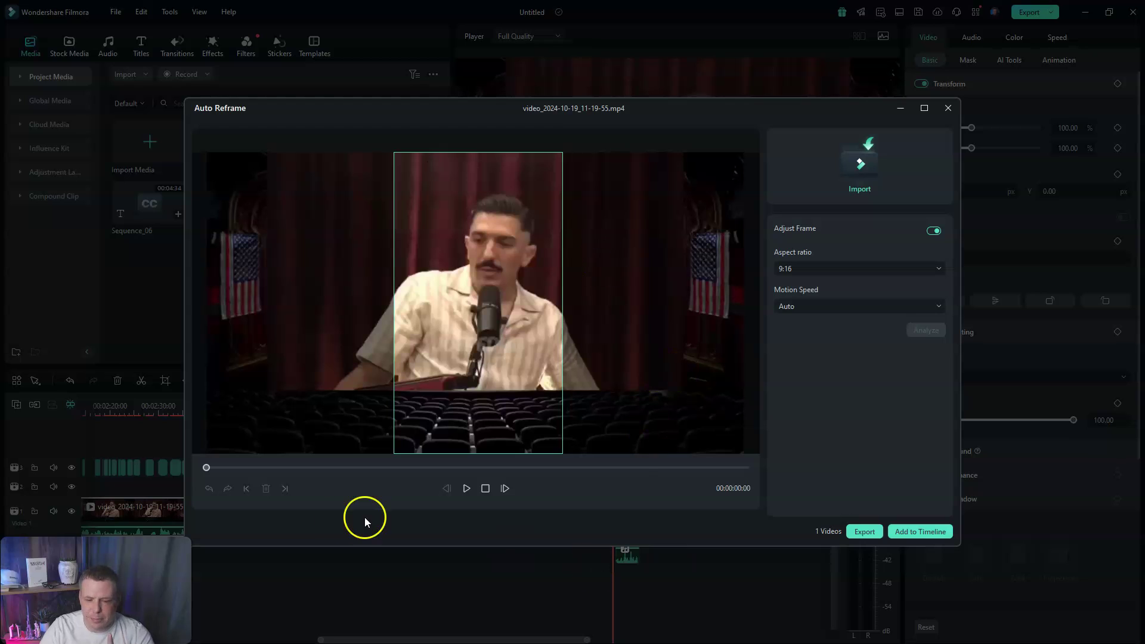
Play back the reframed video from the start and from about 00:01:06 to check how the 9:16 frame follows the speakers.
{"action": "left_click", "coordinate": [460, 493]}
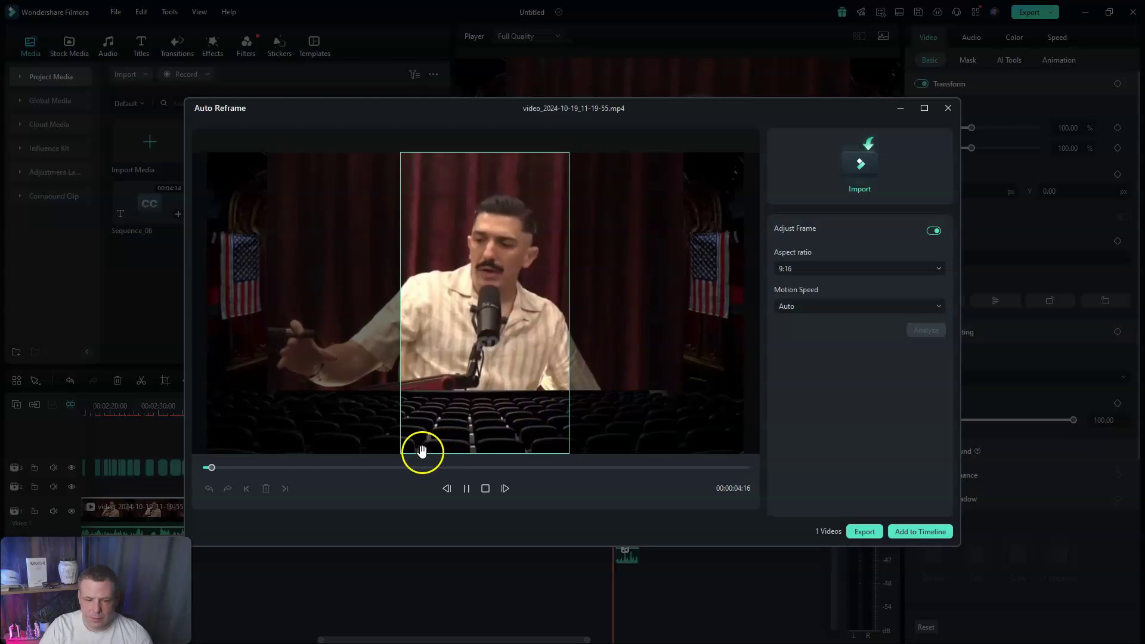
{"action": "left_click", "coordinate": [284, 468]}
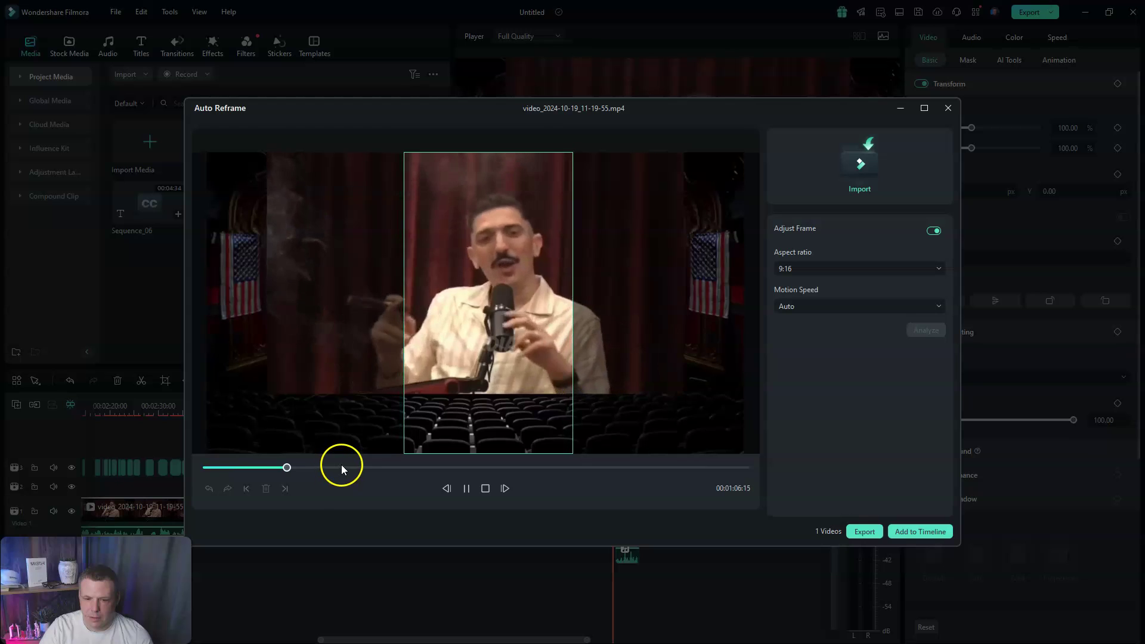
{"action": "left_click", "coordinate": [466, 488]}
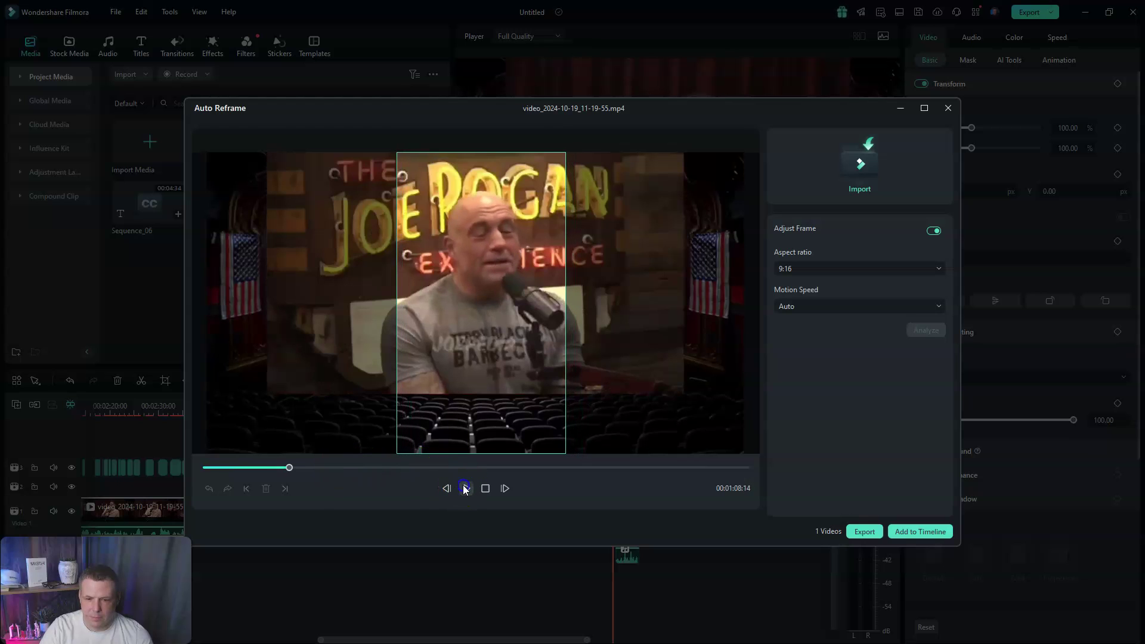
Add the reframed video to the timeline and match the project settings to the media at 406 x 720 30fps.
{"action": "left_click", "coordinate": [928, 533]}
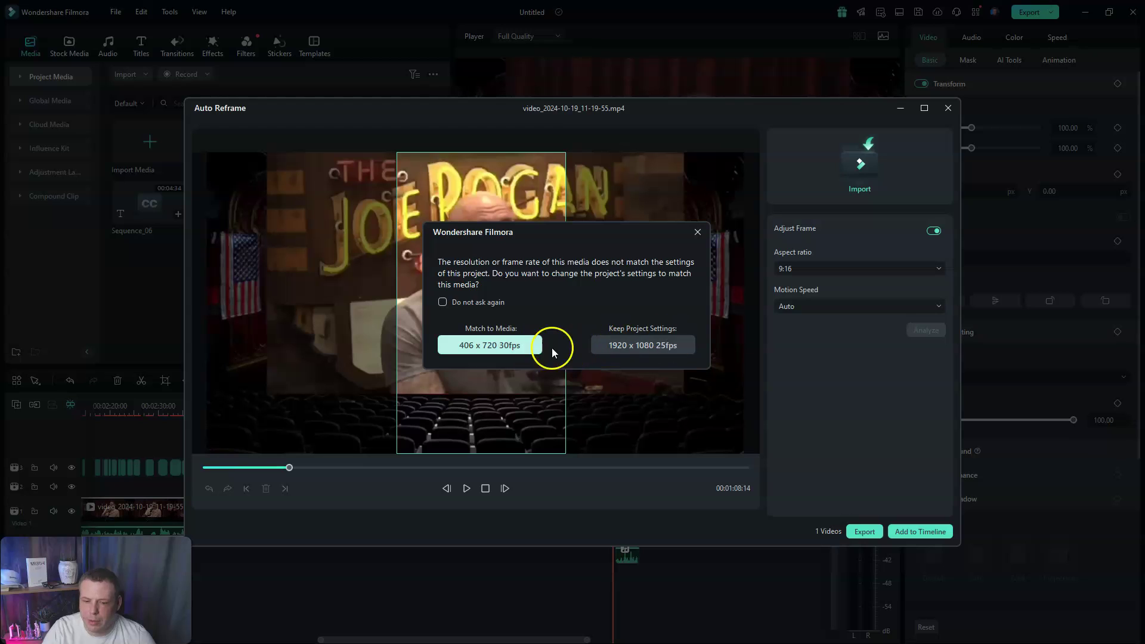
{"action": "left_click", "coordinate": [486, 345]}
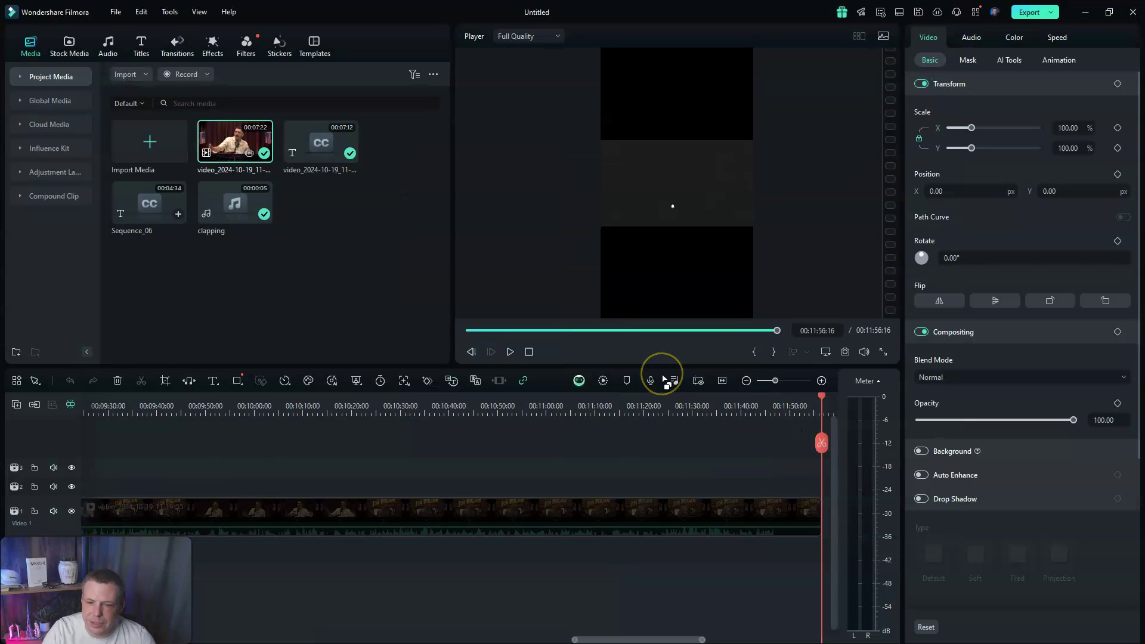
{"action": "left_click", "coordinate": [546, 405]}
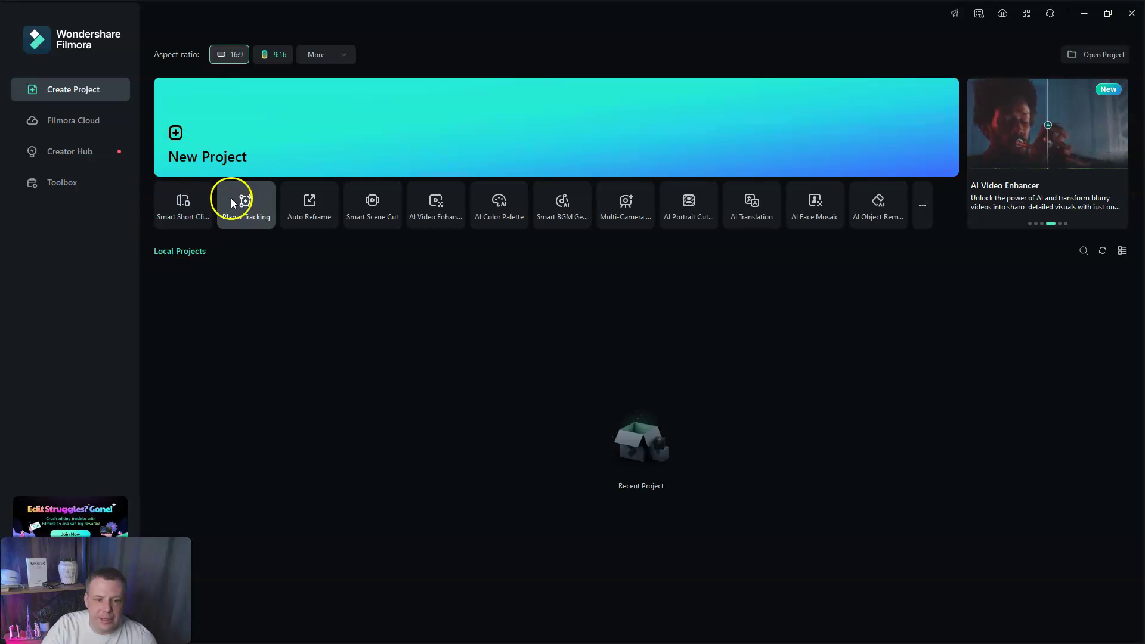
Start Smart Short Clips and load the source podcast video, video_2024-10-19_11-19-55.mp4, from the Desktop.
{"action": "left_click", "coordinate": [189, 217]}
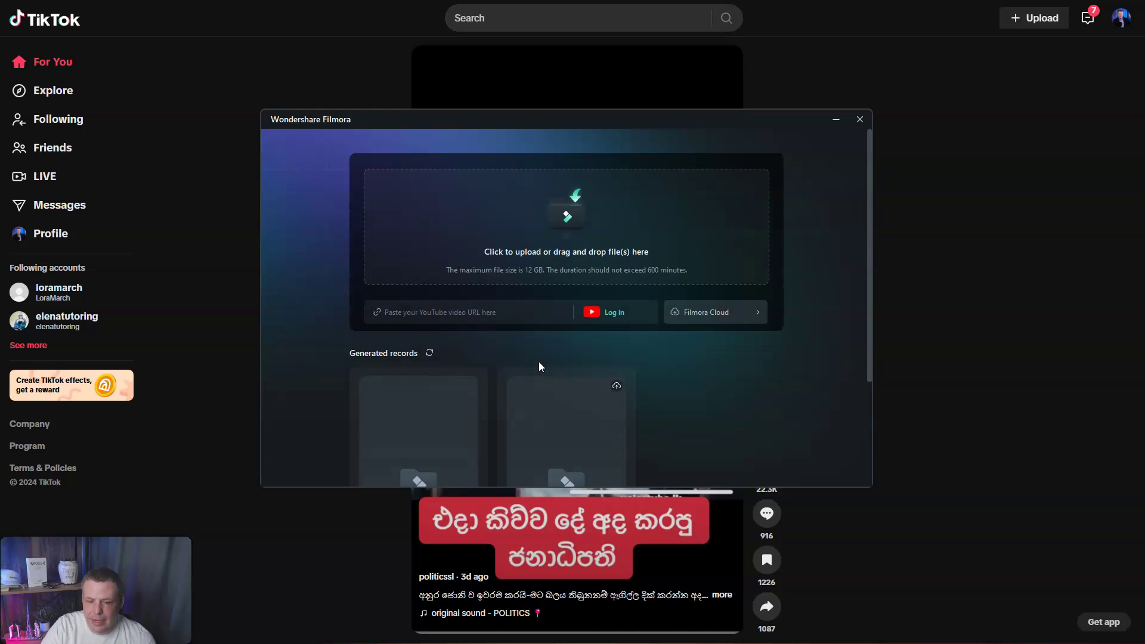
{"action": "left_click", "coordinate": [463, 299]}
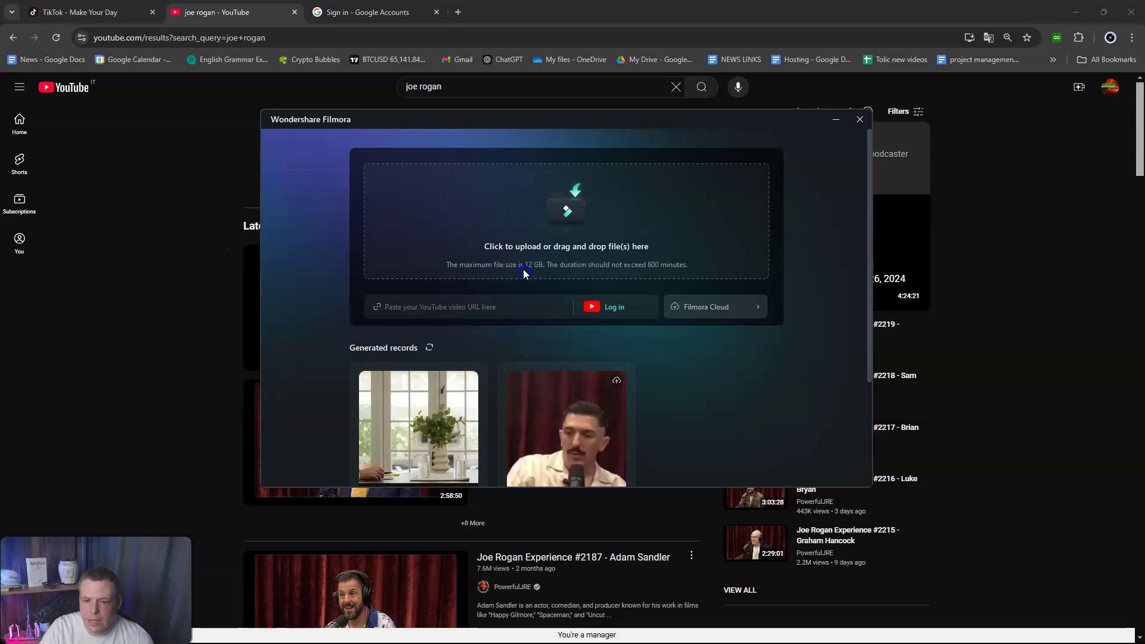
{"action": "left_click", "coordinate": [524, 272]}
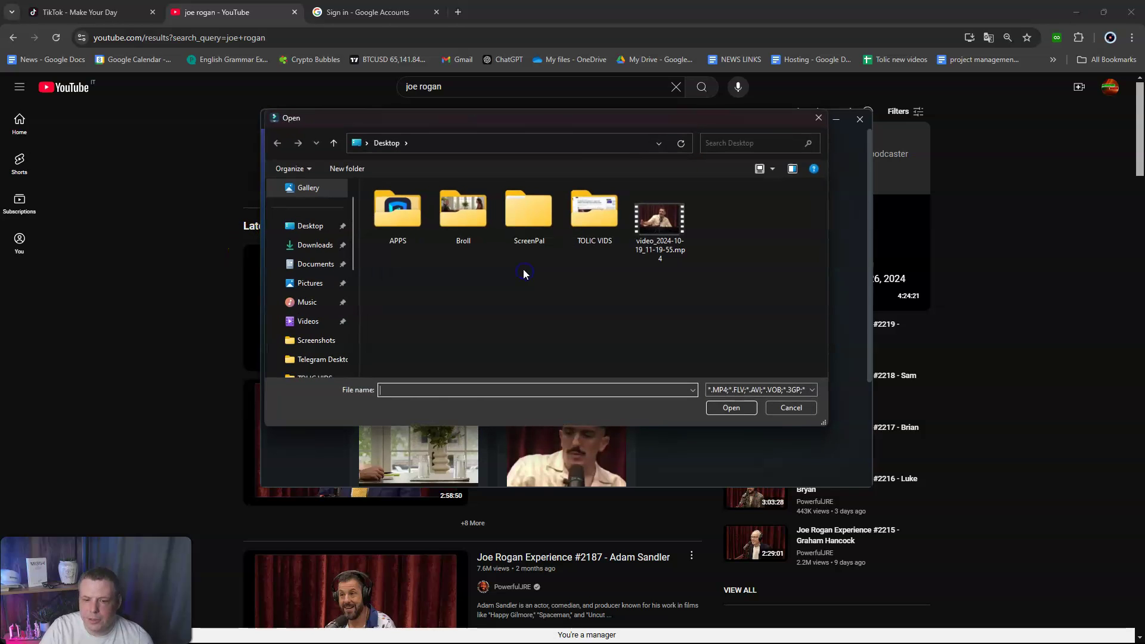
{"action": "double_click", "coordinate": [650, 220]}
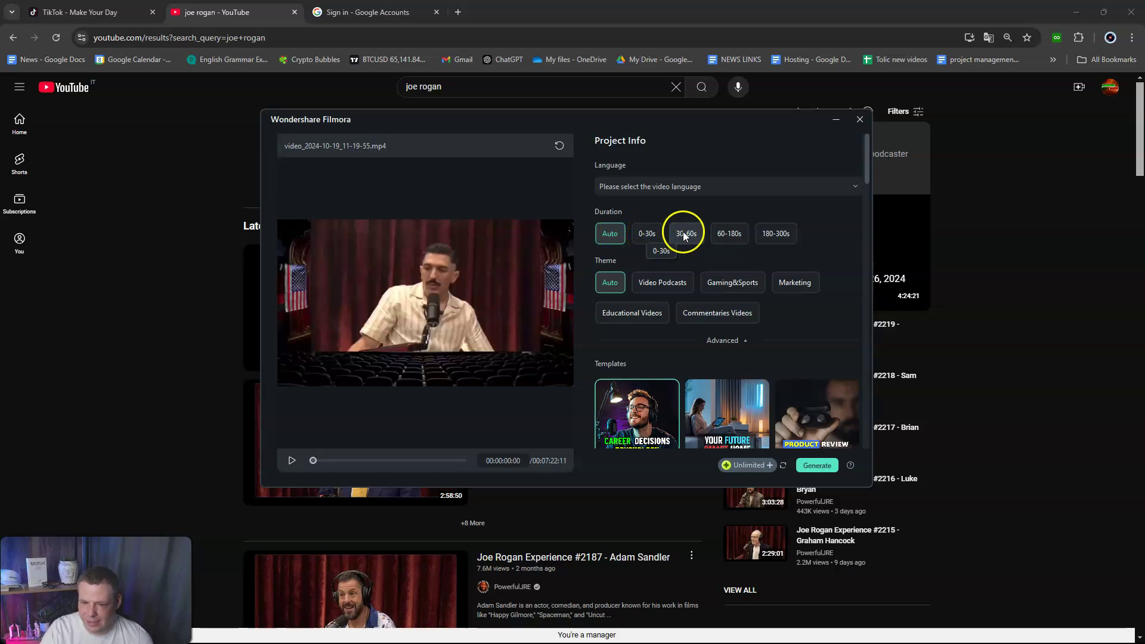
Set the clip duration to 0-30s, the theme to Video Podcasts and the video language to English (US).
{"action": "left_click", "coordinate": [647, 234]}
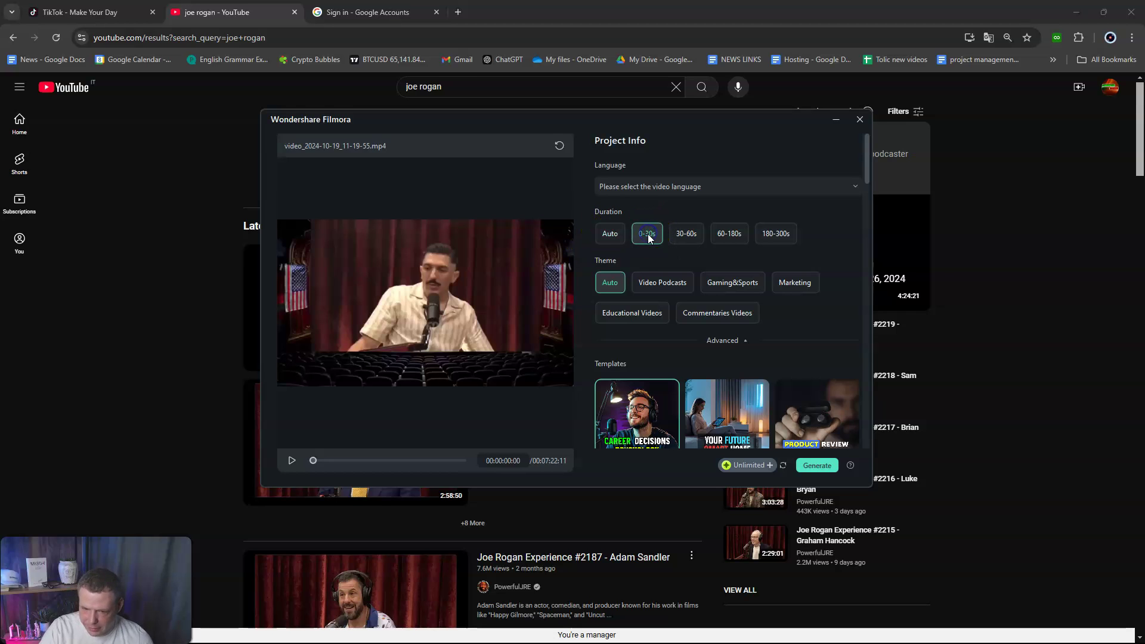
{"action": "left_click", "coordinate": [671, 289]}
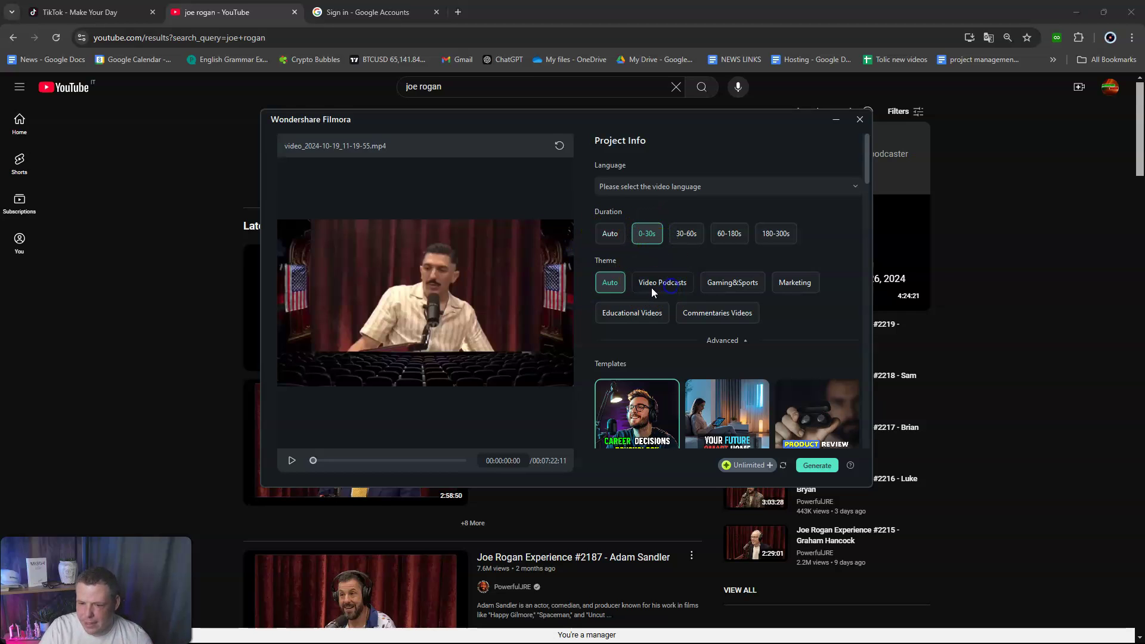
{"action": "left_click", "coordinate": [664, 193]}
{"action": "left_click", "coordinate": [638, 211]}
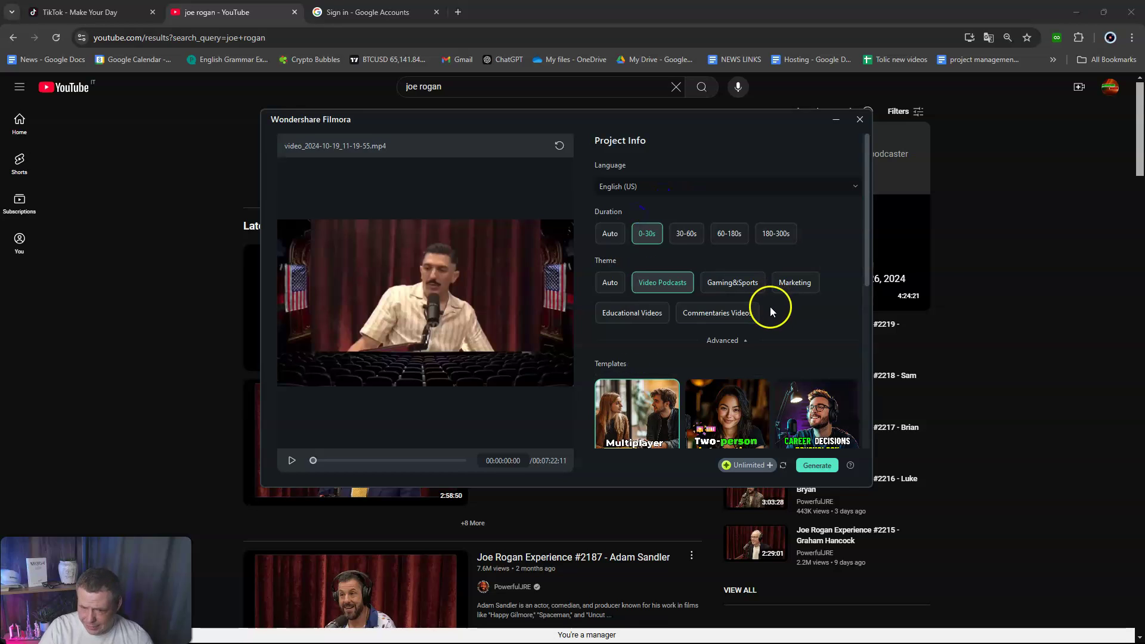
Choose the Career Development caption template and generate the short clips.
{"action": "scroll", "coordinate": [739, 286], "scroll_direction": "down", "scroll_amount": 2}
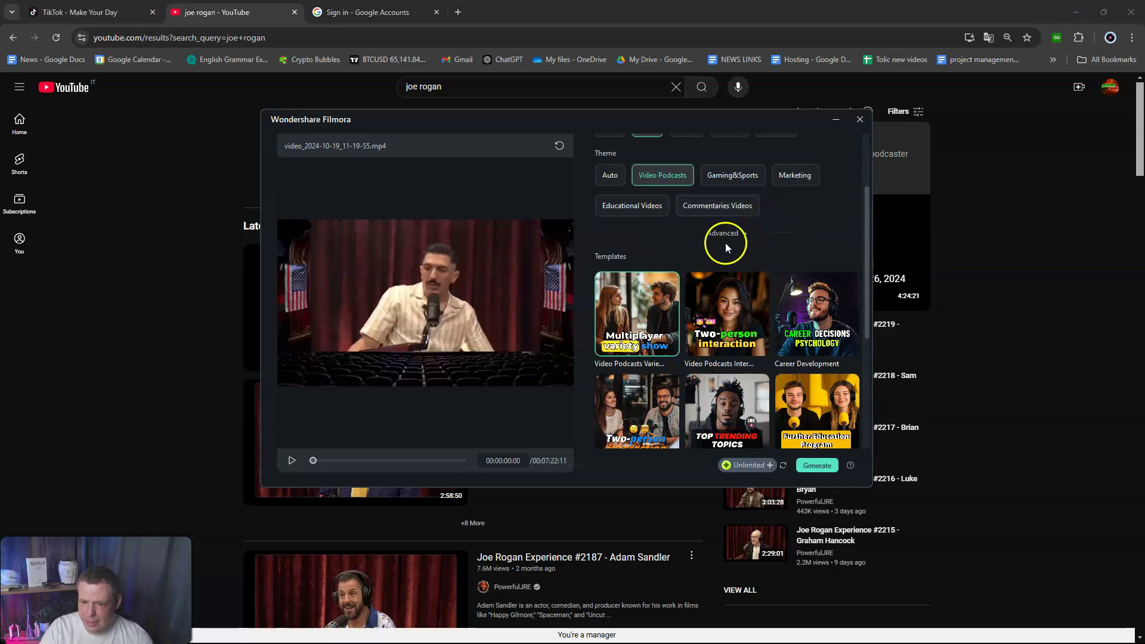
{"action": "scroll", "coordinate": [745, 226], "scroll_direction": "down", "scroll_amount": 1}
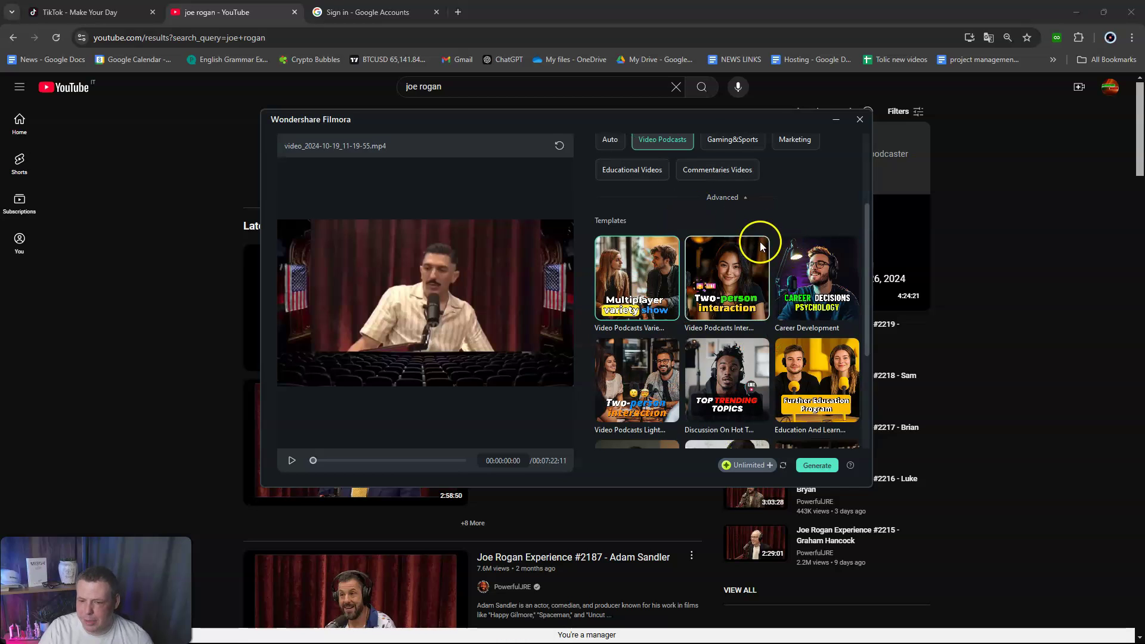
{"action": "scroll", "coordinate": [760, 256], "scroll_direction": "down", "scroll_amount": 1}
{"action": "left_click", "coordinate": [813, 262]}
{"action": "scroll", "coordinate": [758, 316], "scroll_direction": "down", "scroll_amount": 4}
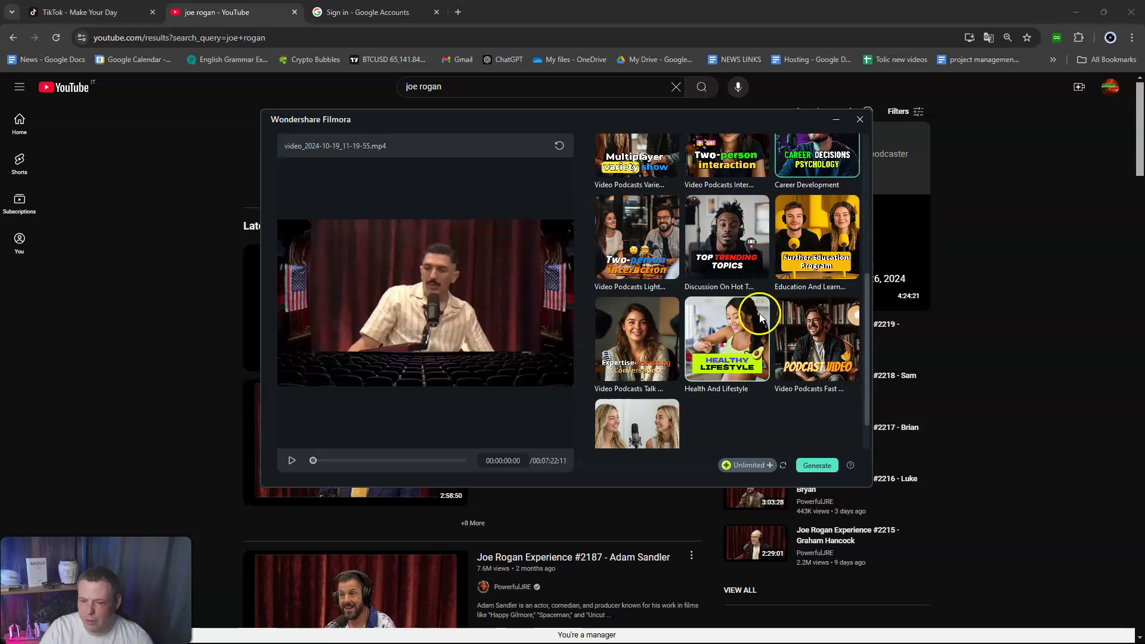
{"action": "left_click", "coordinate": [800, 466]}
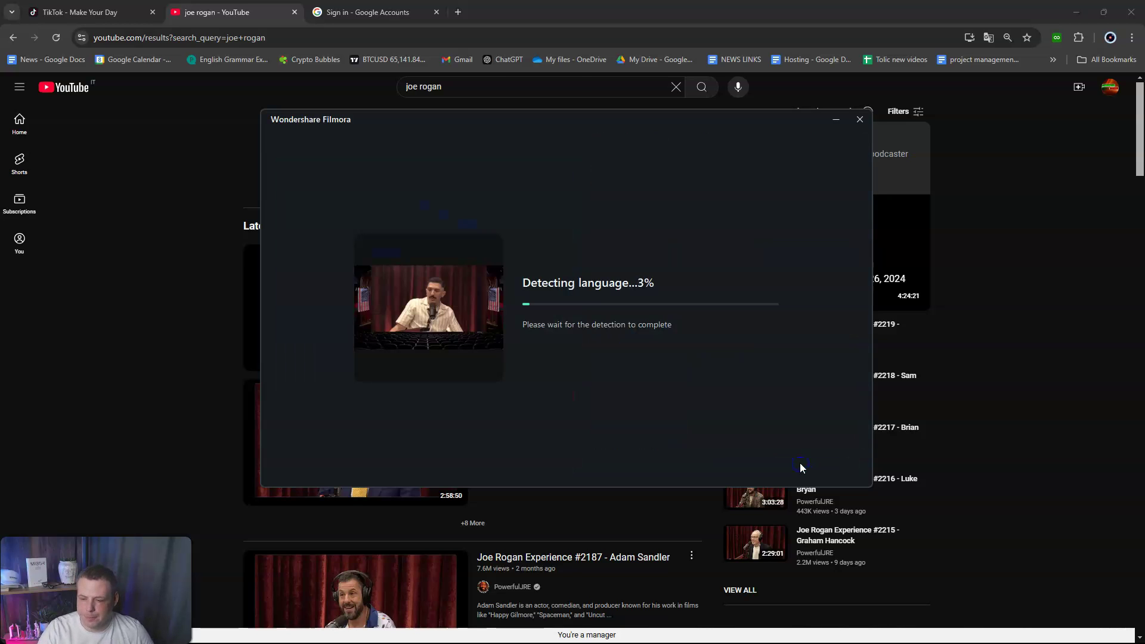
{"action": "left_click", "coordinate": [816, 171]}
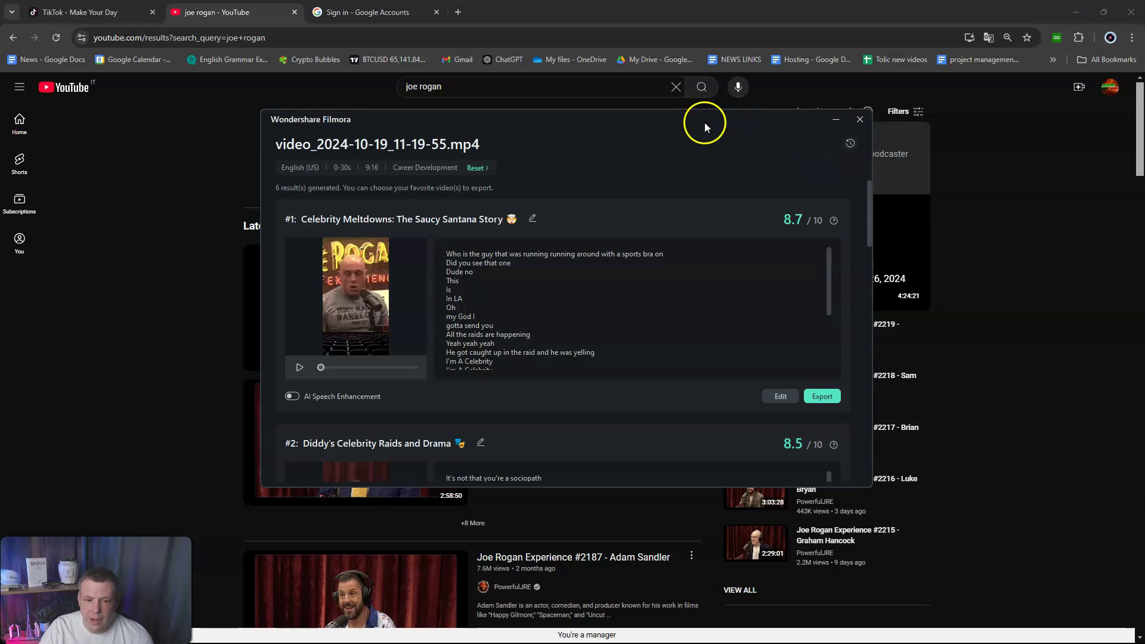
Look through the generated clips with their titles, scores and transcripts, and play the beginning of the first one.
{"action": "left_click", "coordinate": [584, 152]}
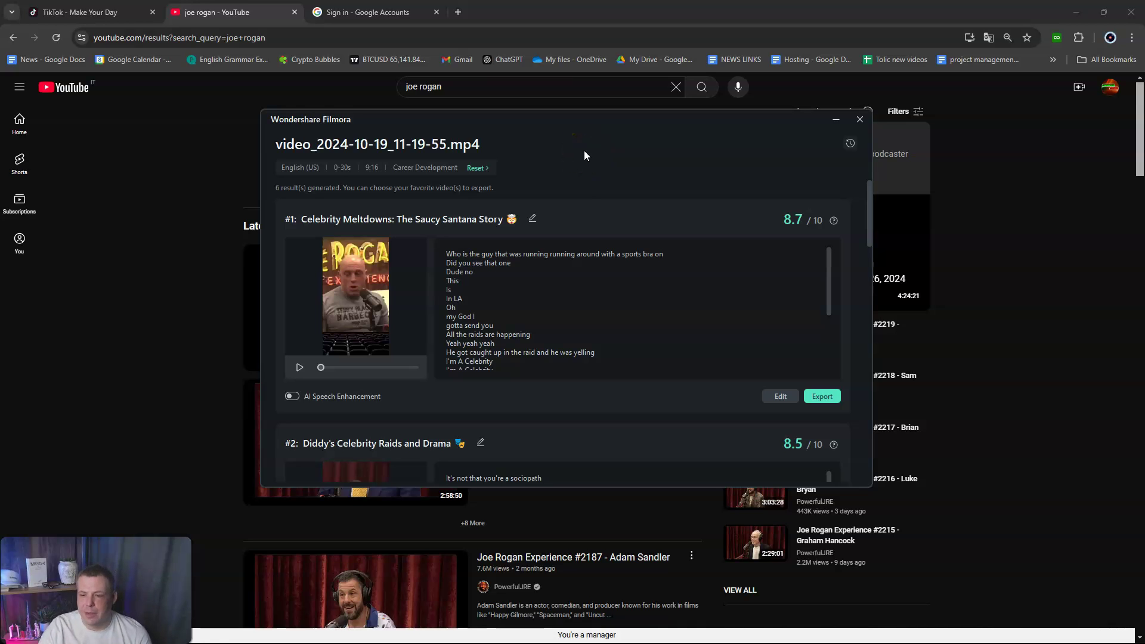
{"action": "scroll", "coordinate": [571, 286], "scroll_direction": "down", "scroll_amount": 3}
{"action": "scroll", "coordinate": [598, 199], "scroll_direction": "down", "scroll_amount": 1}
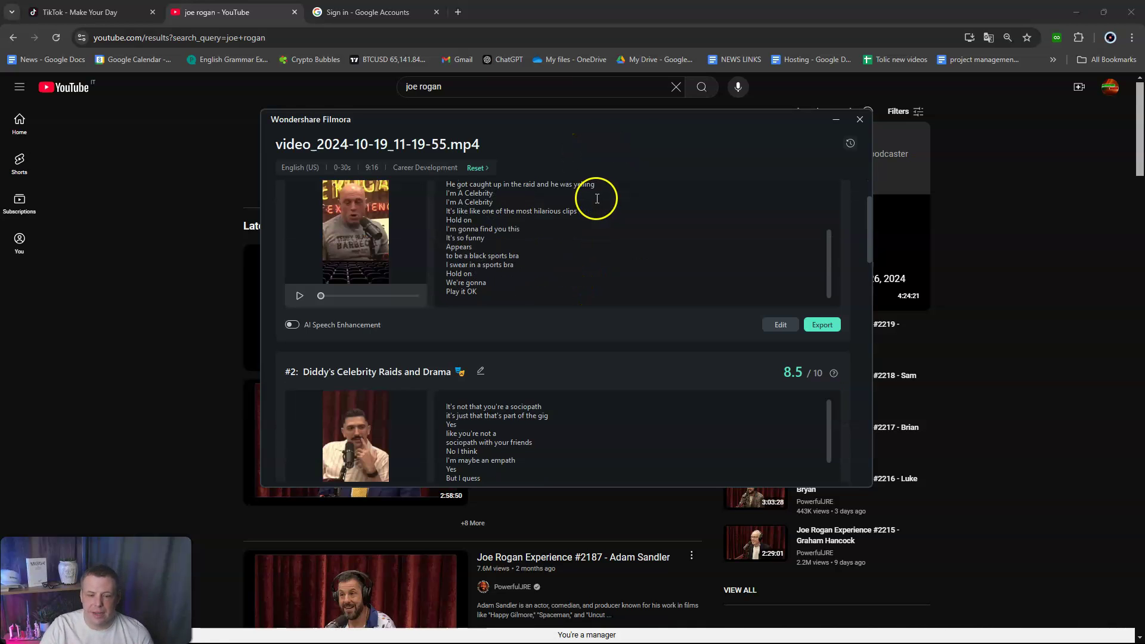
{"action": "scroll", "coordinate": [303, 357], "scroll_direction": "down", "scroll_amount": 3}
{"action": "scroll", "coordinate": [304, 399], "scroll_direction": "down", "scroll_amount": 7}
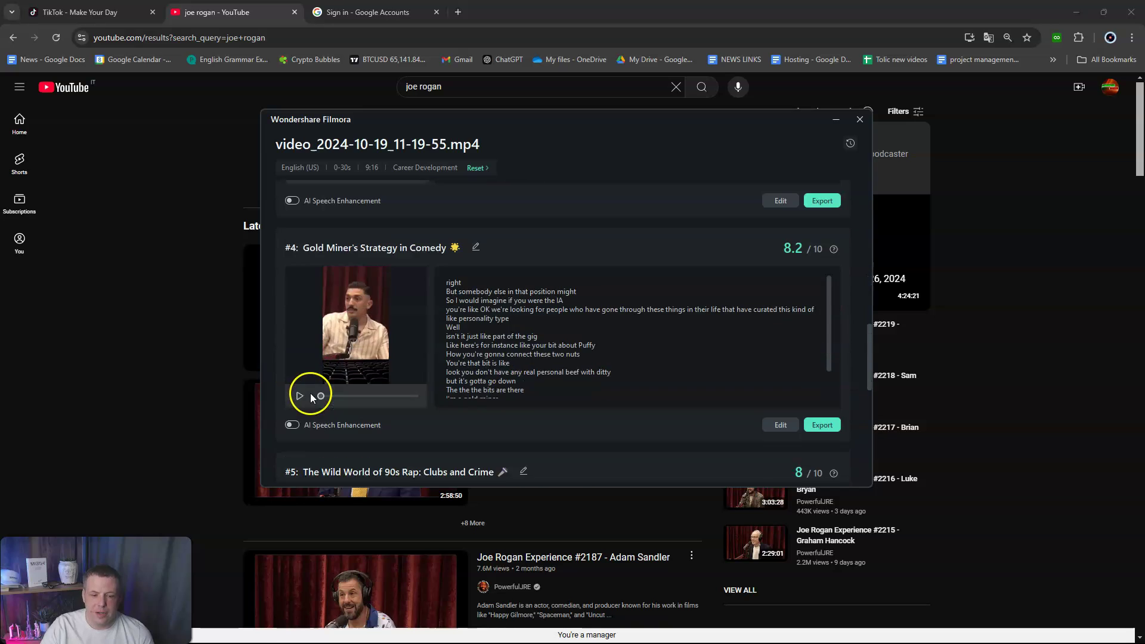
{"action": "scroll", "coordinate": [336, 383], "scroll_direction": "down", "scroll_amount": 2}
{"action": "scroll", "coordinate": [363, 355], "scroll_direction": "up", "scroll_amount": 10}
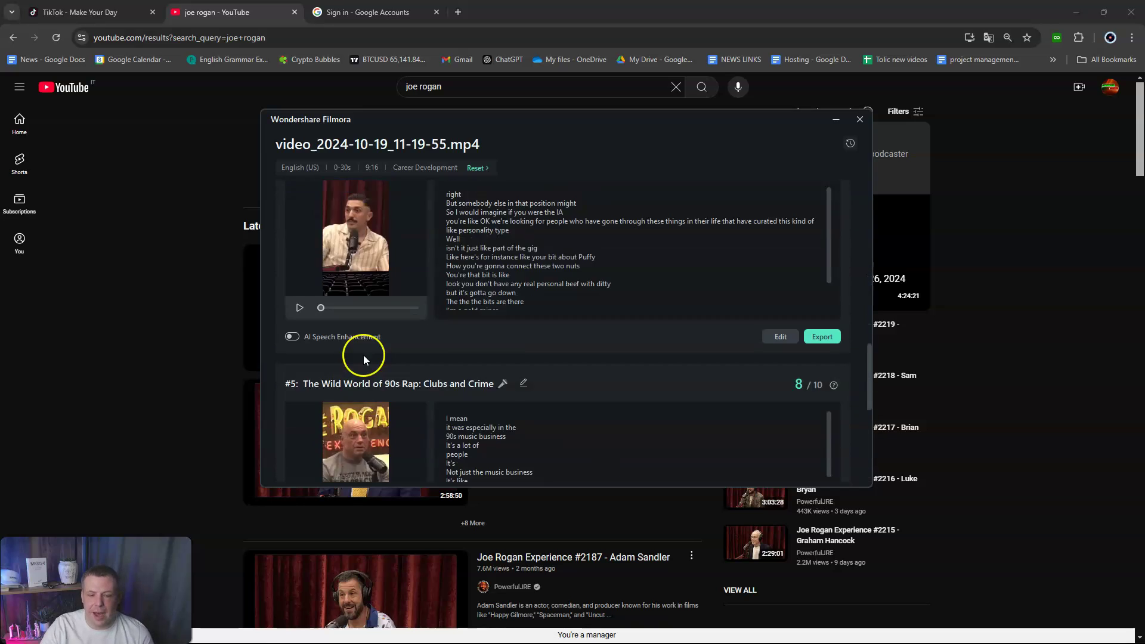
{"action": "scroll", "coordinate": [364, 360], "scroll_direction": "up", "scroll_amount": 2}
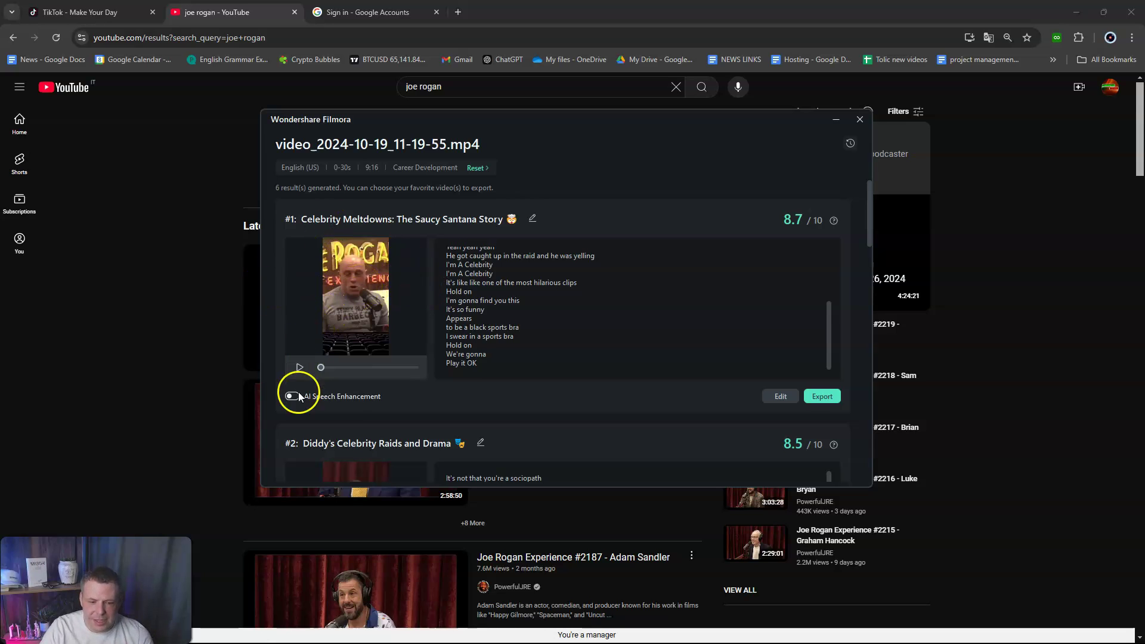
{"action": "left_click", "coordinate": [299, 367]}
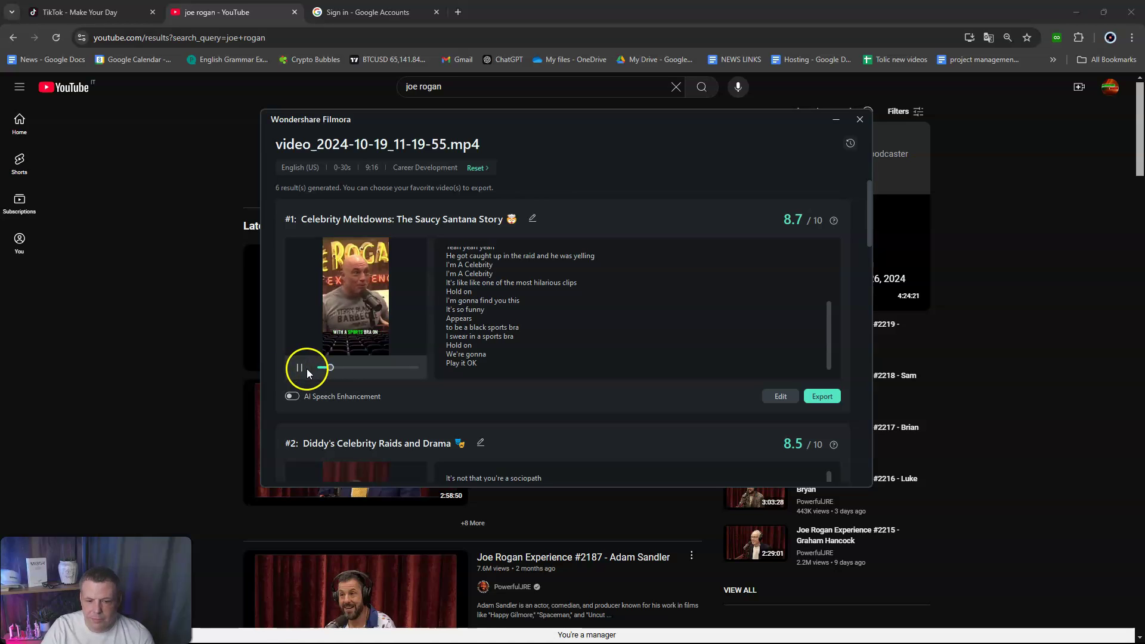
{"action": "left_click", "coordinate": [301, 368]}
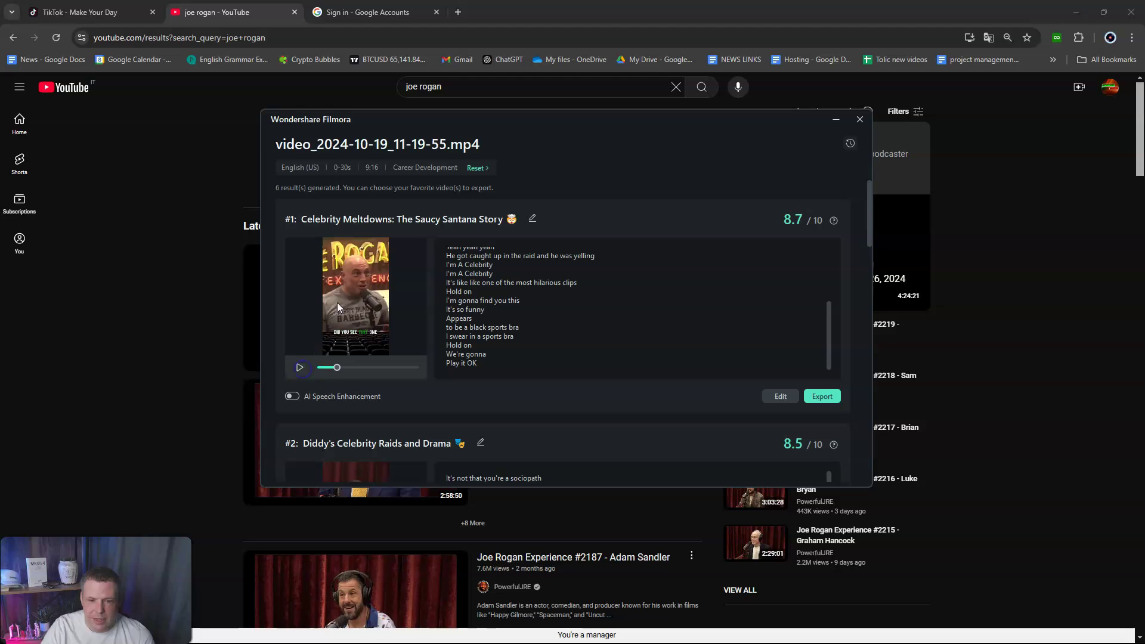
Preview the second generated clip, "Diddy's Celebrity Raids and Drama", and open it for editing.
{"action": "scroll", "coordinate": [550, 421], "scroll_direction": "down", "scroll_amount": 1}
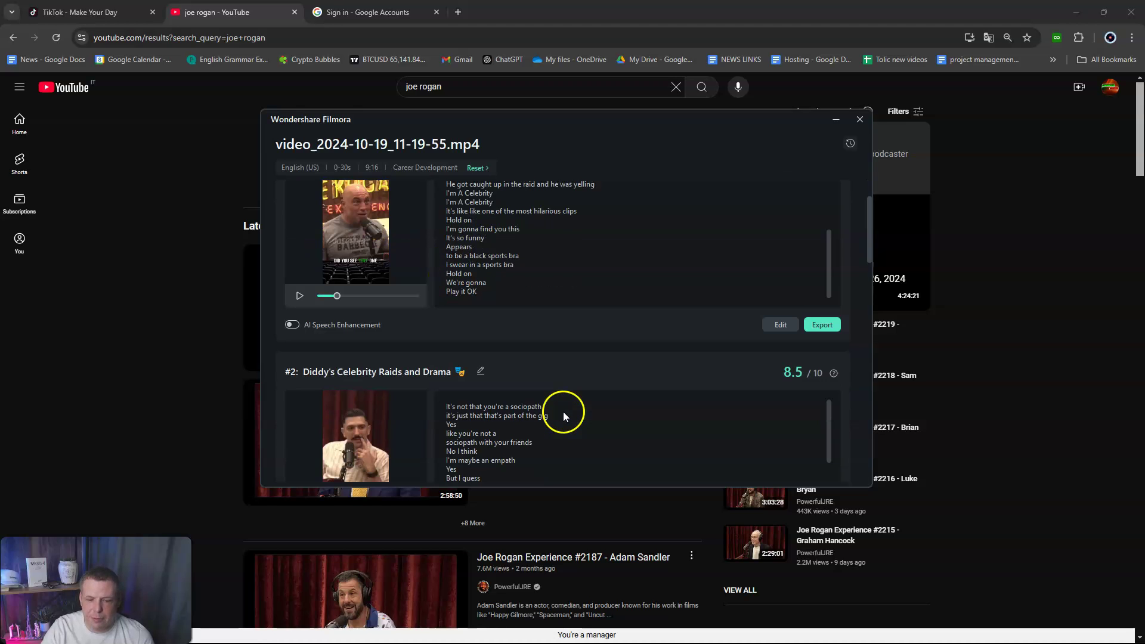
{"action": "scroll", "coordinate": [490, 388], "scroll_direction": "down", "scroll_amount": 2}
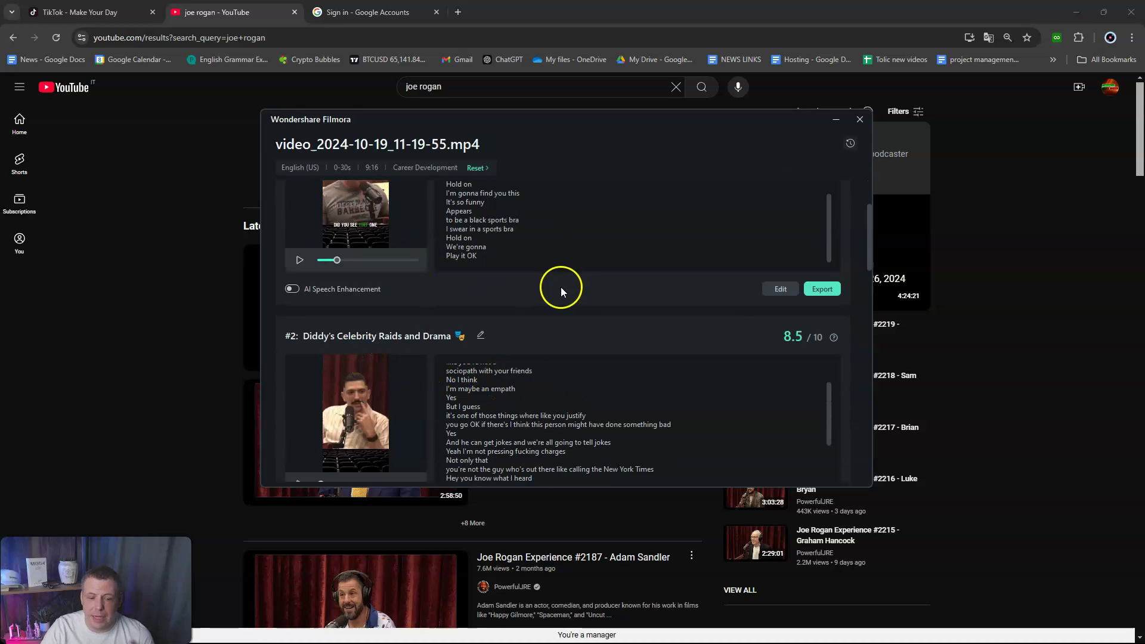
{"action": "scroll", "coordinate": [517, 296], "scroll_direction": "down", "scroll_amount": 1}
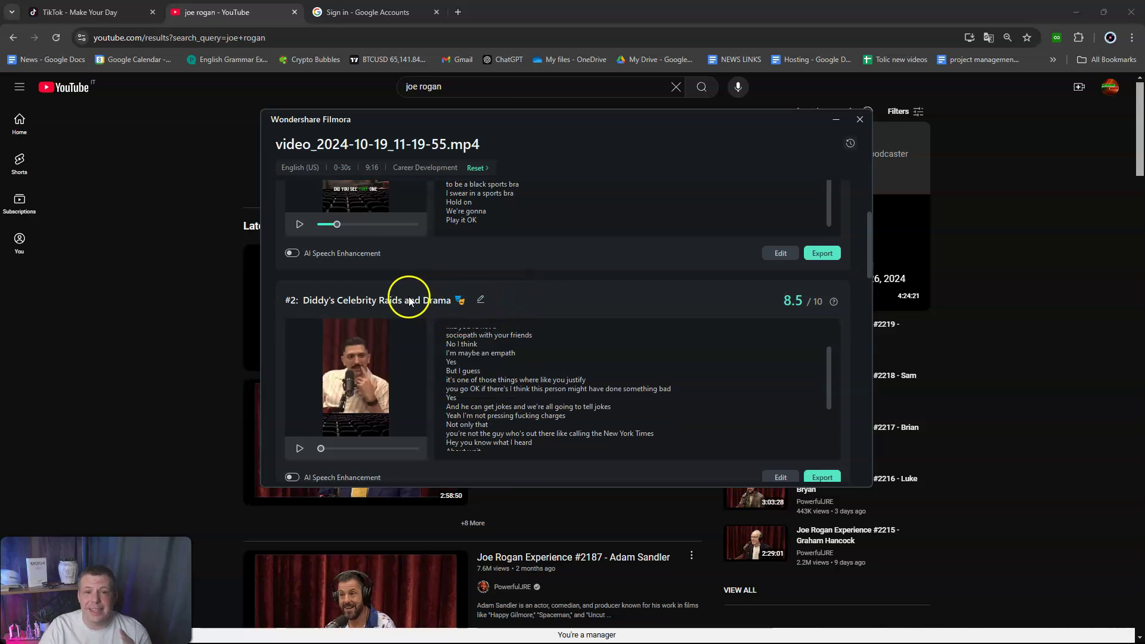
{"action": "left_click", "coordinate": [298, 450]}
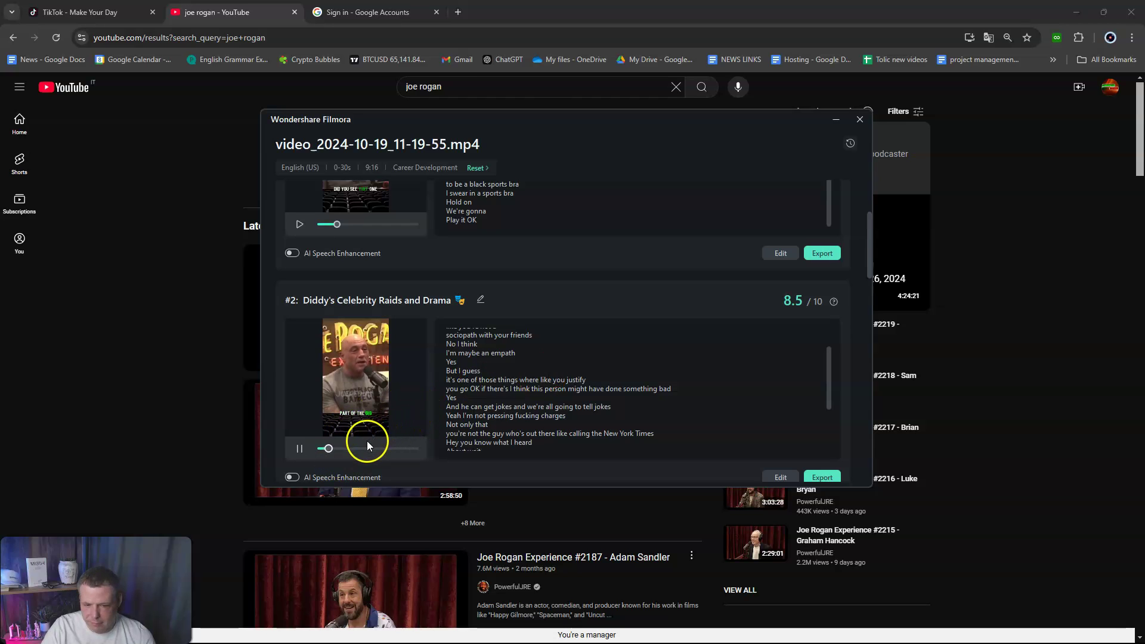
{"action": "left_click", "coordinate": [300, 448]}
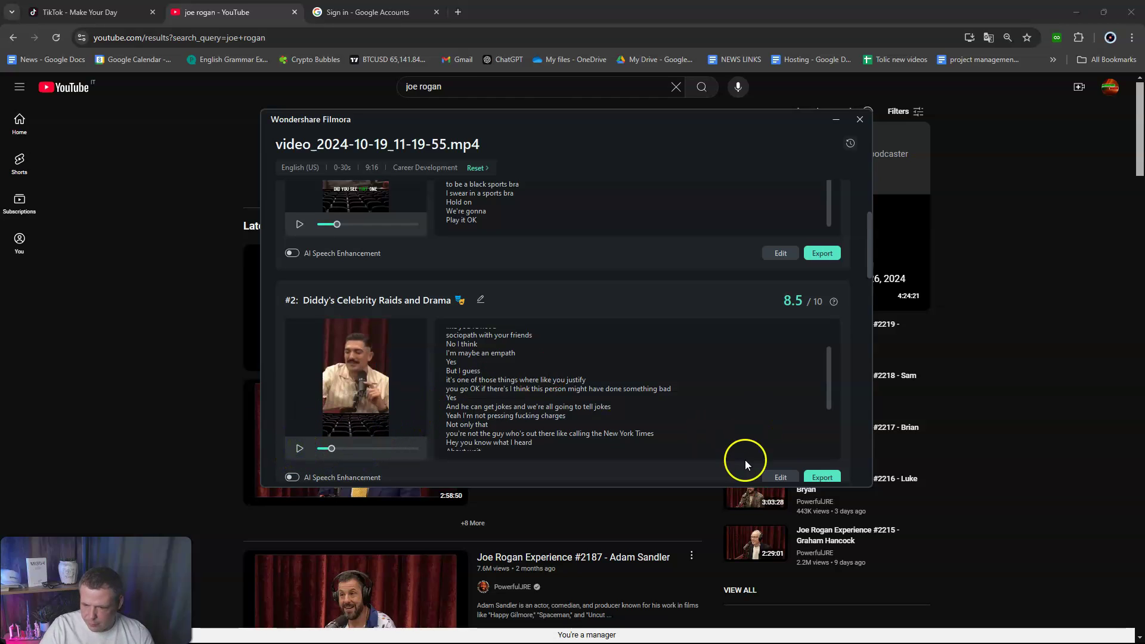
{"action": "left_click", "coordinate": [778, 477]}
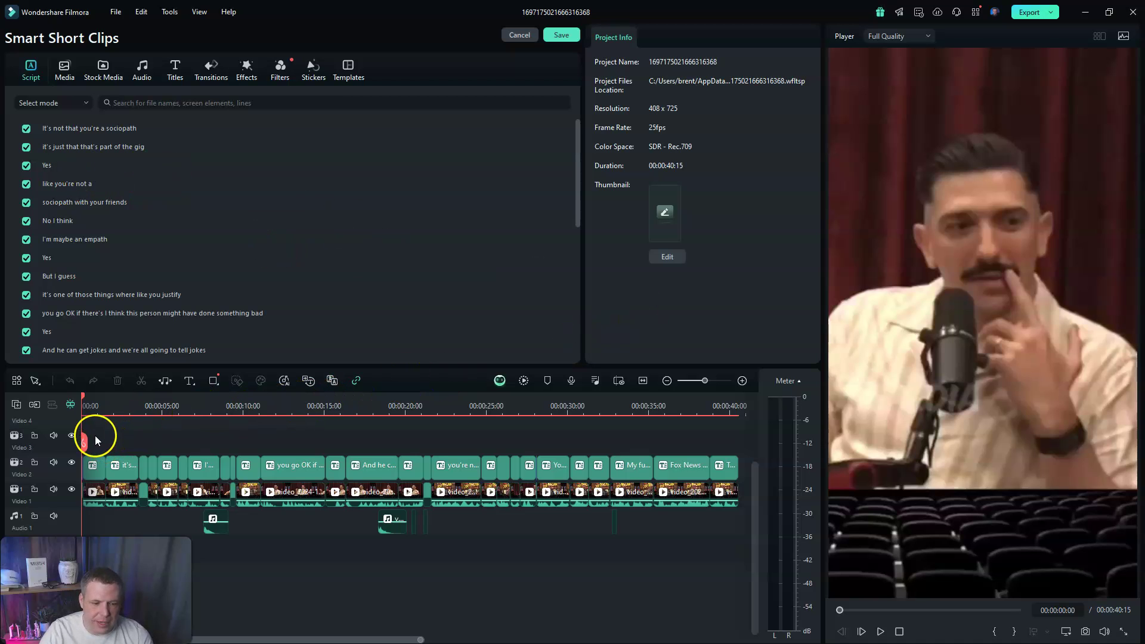
{"action": "left_click", "coordinate": [129, 469]}
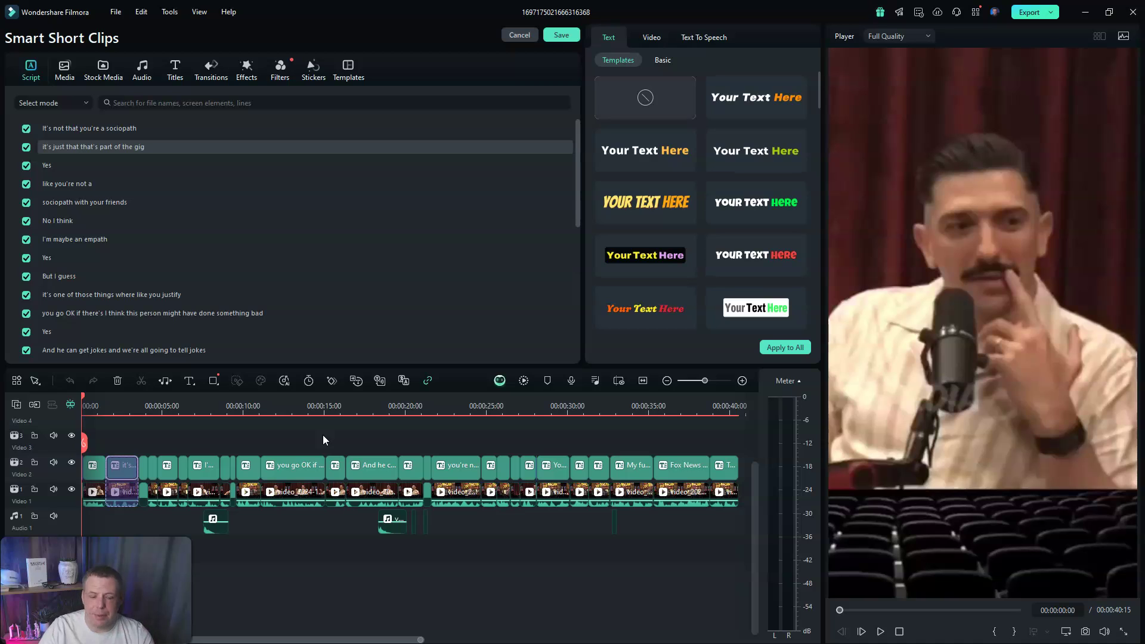
{"action": "left_click", "coordinate": [131, 433]}
{"action": "left_click_drag", "start_coordinate": [99, 445], "coordinate": [497, 567]}
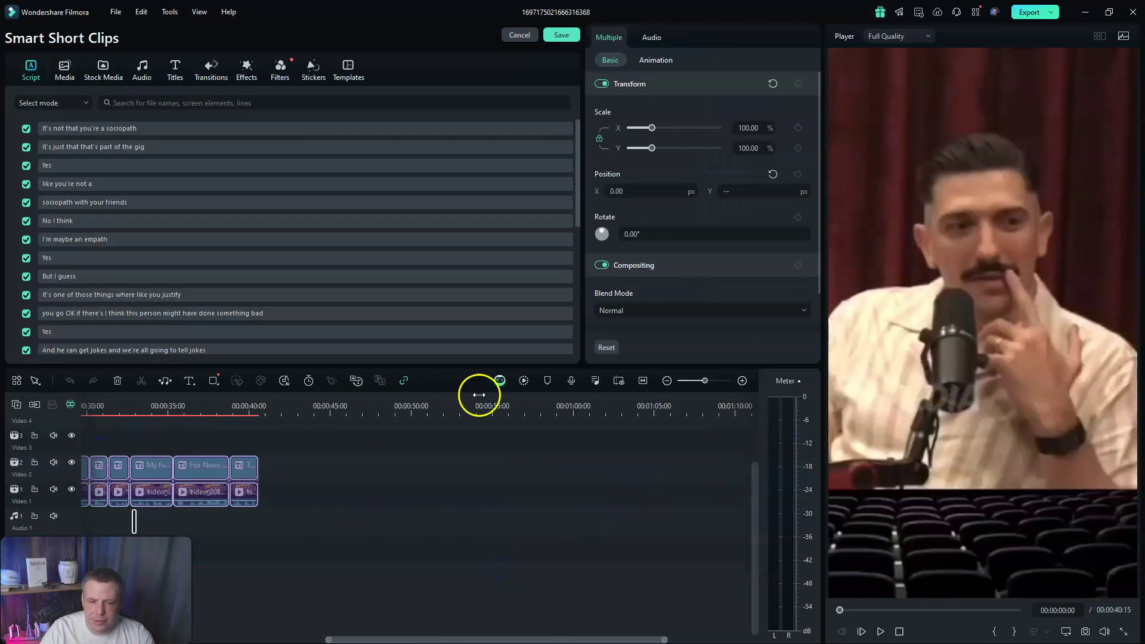
{"action": "left_click_drag", "start_coordinate": [334, 471], "coordinate": [269, 459]}
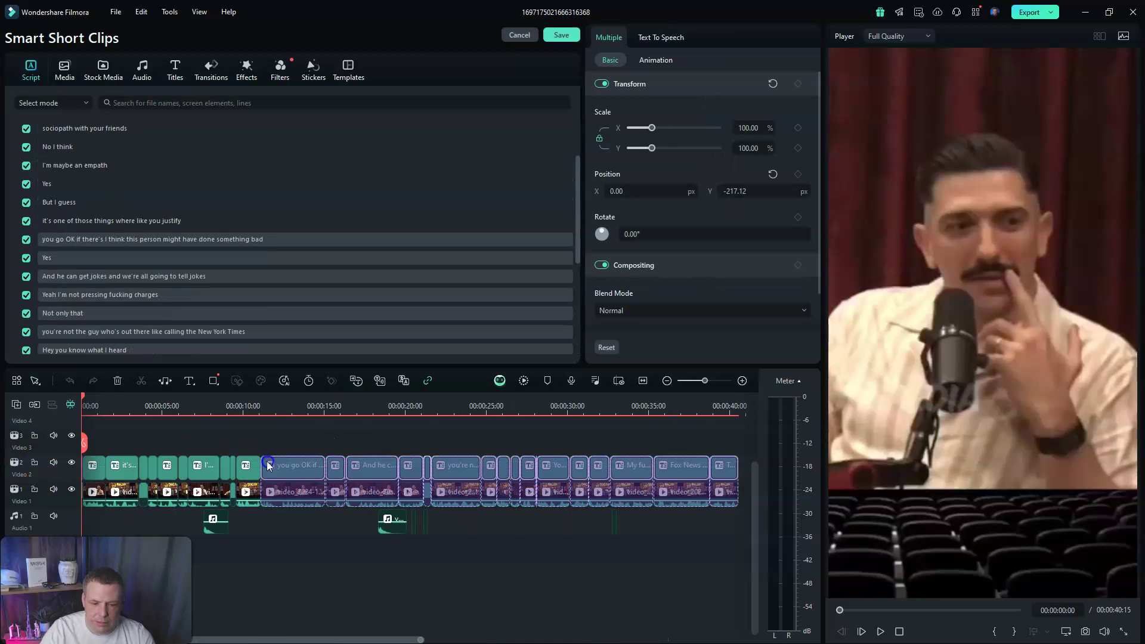
{"action": "left_click", "coordinate": [271, 430]}
Select the script lines from "It's not that you're a sociopath" to "And he can get jokes" and apply the slanted all-caps yellow-orange text template.
{"action": "scroll", "coordinate": [228, 175], "scroll_direction": "up", "scroll_amount": 2}
{"action": "left_click_drag", "start_coordinate": [174, 123], "coordinate": [121, 348]}
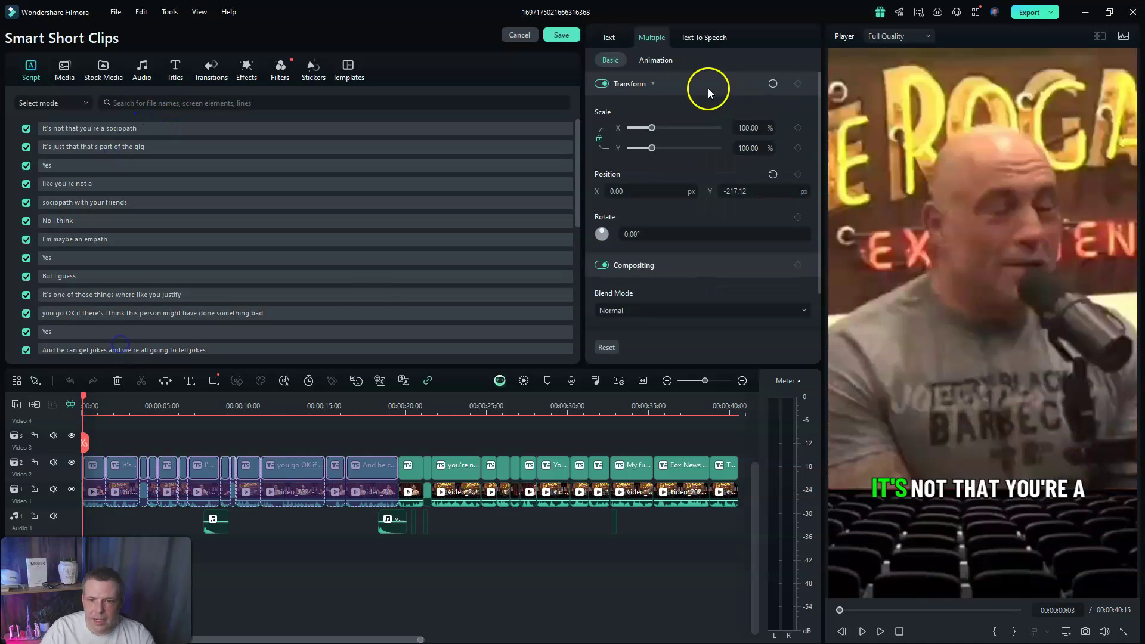
{"action": "left_click", "coordinate": [624, 37]}
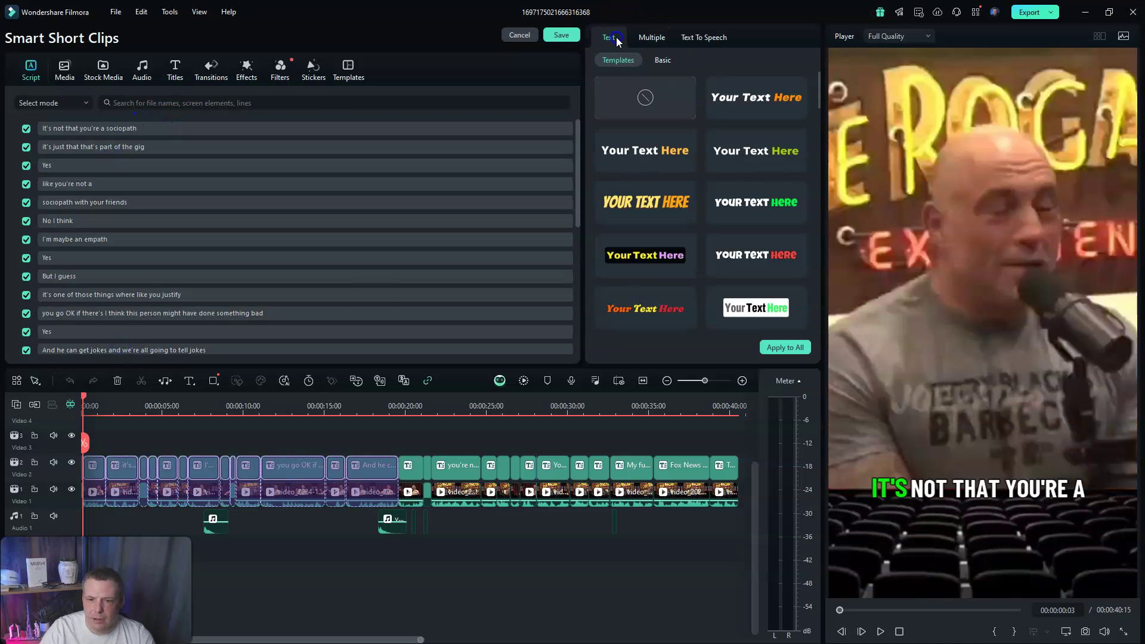
{"action": "left_click", "coordinate": [662, 206]}
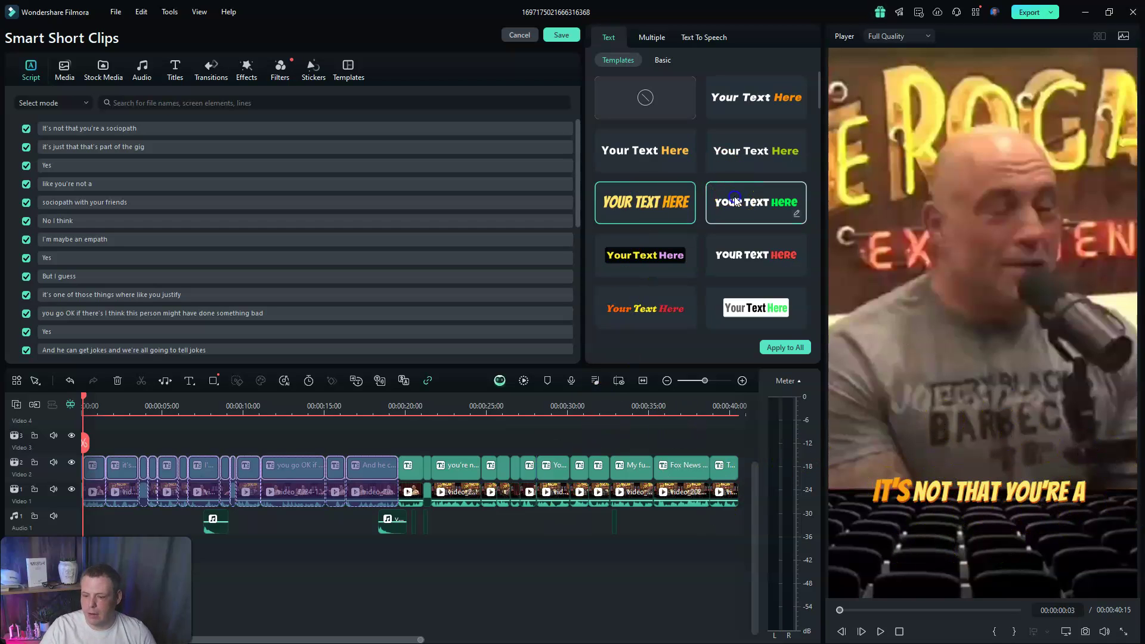
{"action": "left_click", "coordinate": [752, 143]}
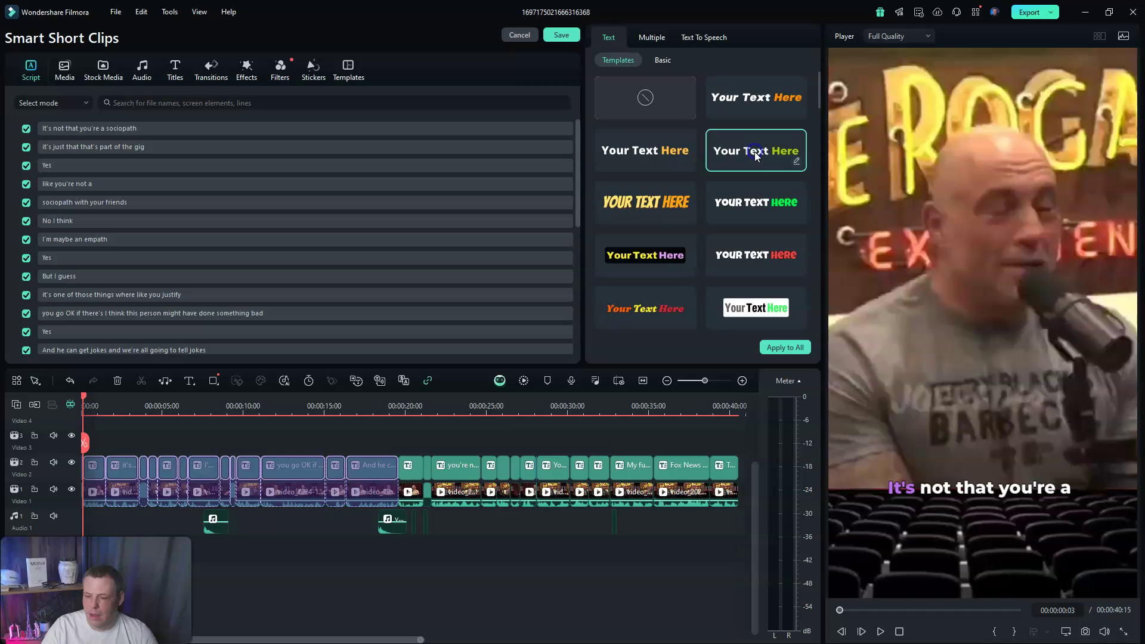
{"action": "left_click", "coordinate": [641, 190]}
Move the first caption up onto the speaker's chest and apply its style and placement to all captions.
{"action": "left_click", "coordinate": [1008, 490]}
{"action": "left_click_drag", "start_coordinate": [997, 499], "coordinate": [987, 373]}
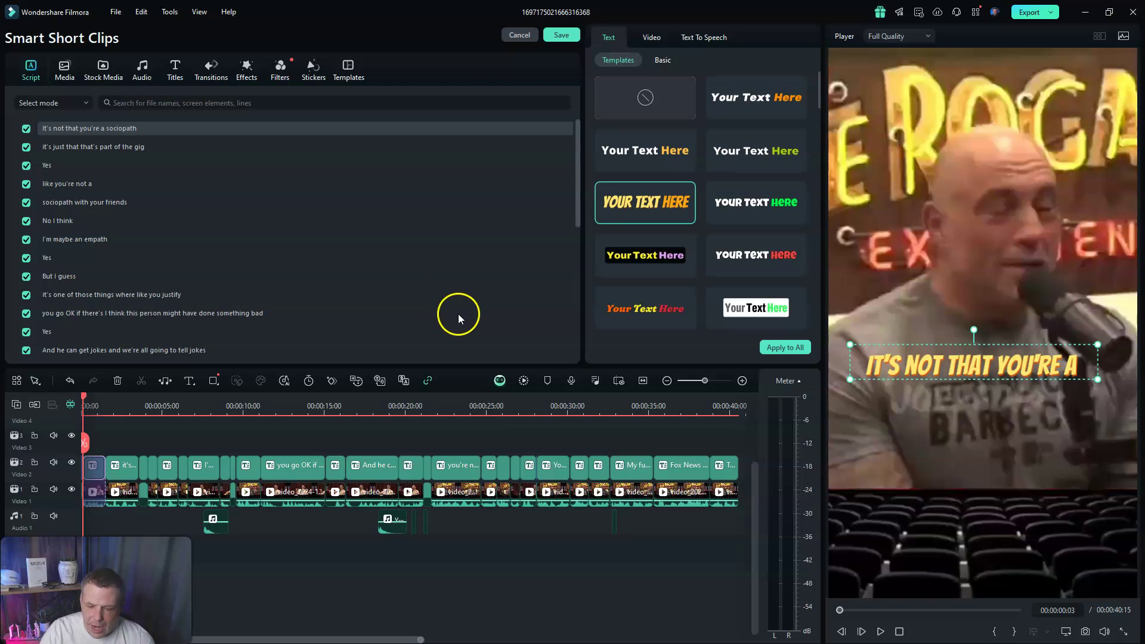
{"action": "left_click", "coordinate": [777, 349]}
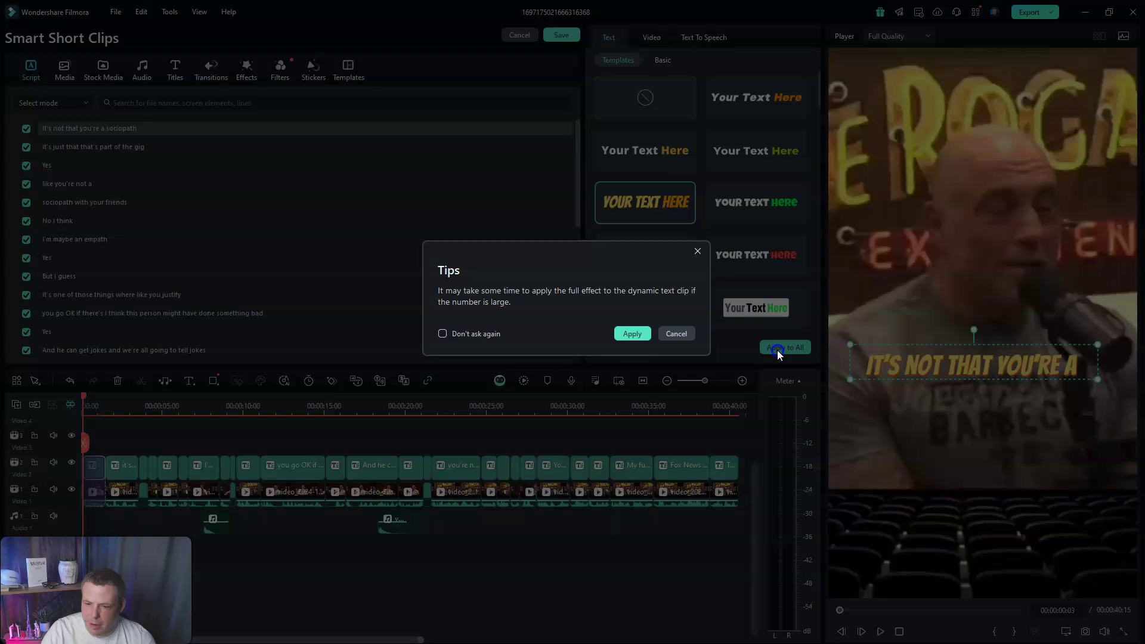
{"action": "left_click", "coordinate": [640, 337]}
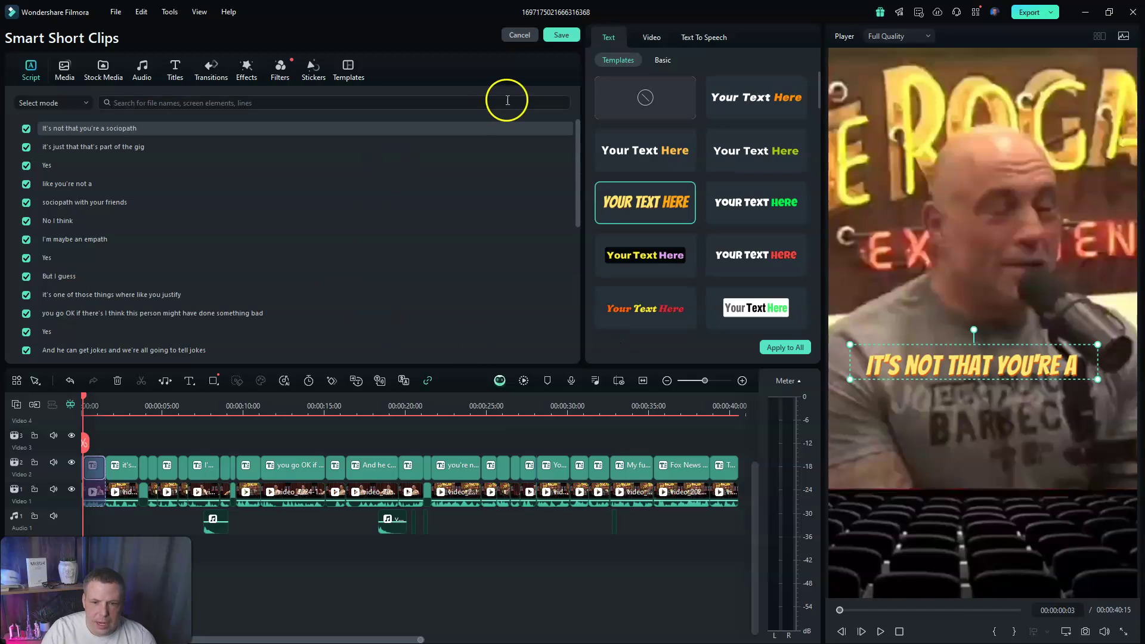
Generate AI music for the clip with the Scary mood, Documentary theme and HipHop genre.
{"action": "left_click", "coordinate": [68, 70]}
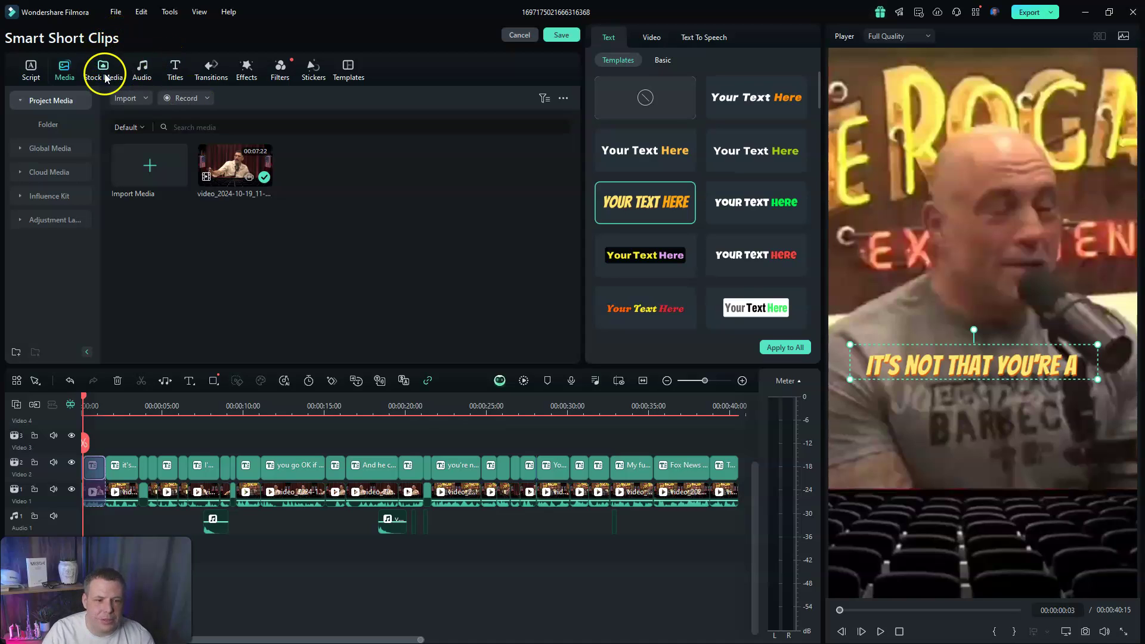
{"action": "left_click", "coordinate": [140, 76]}
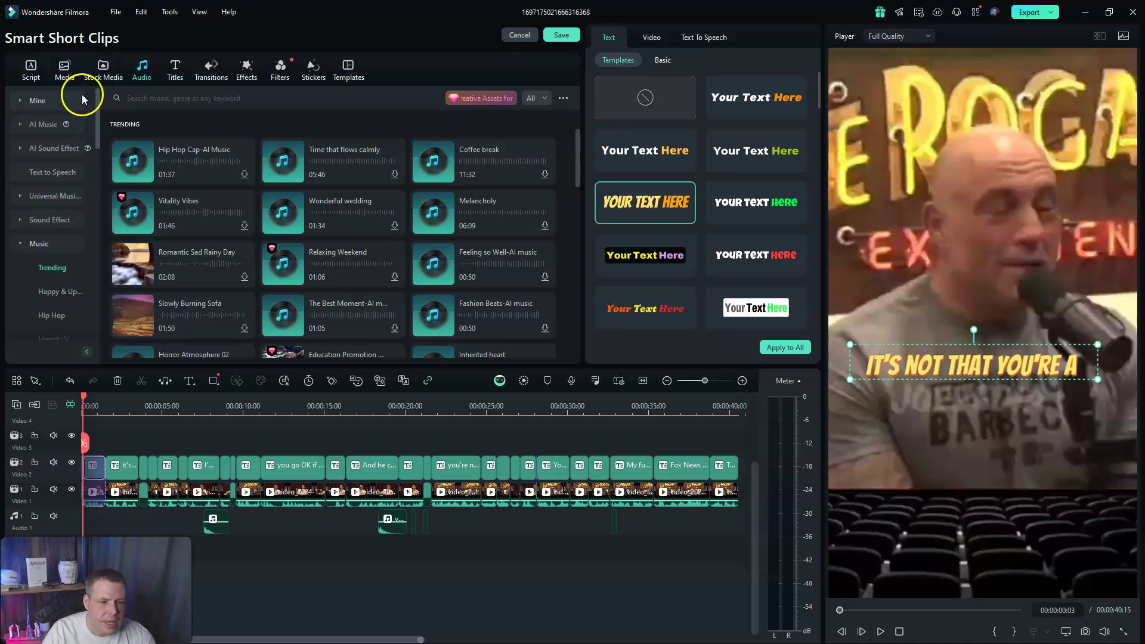
{"action": "left_click", "coordinate": [40, 124]}
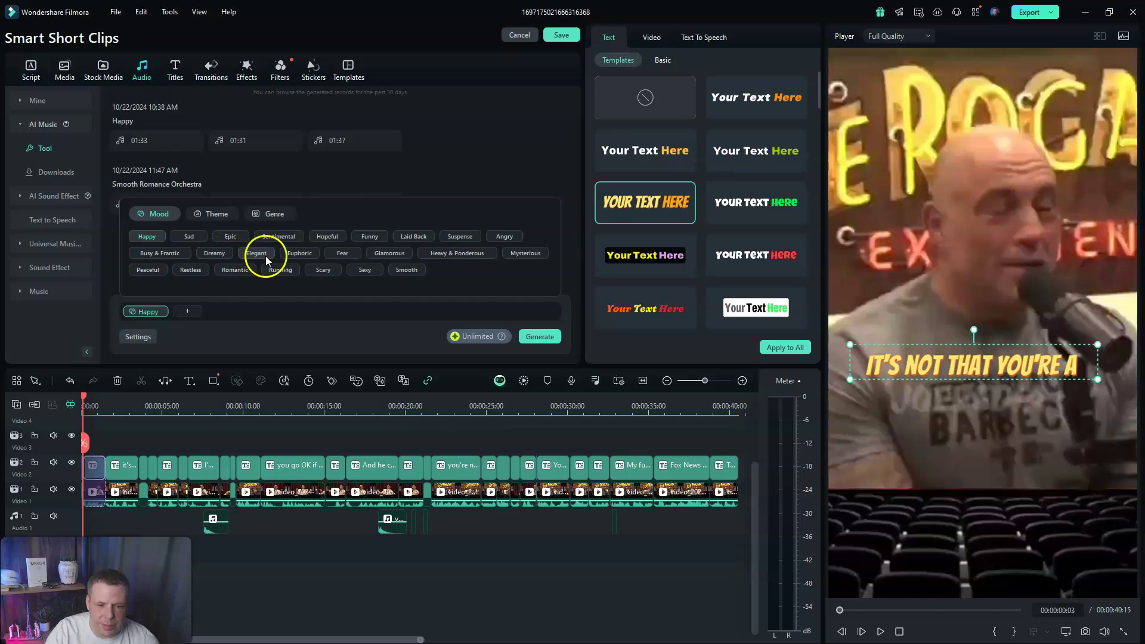
{"action": "left_click", "coordinate": [326, 272]}
{"action": "left_click", "coordinate": [212, 217]}
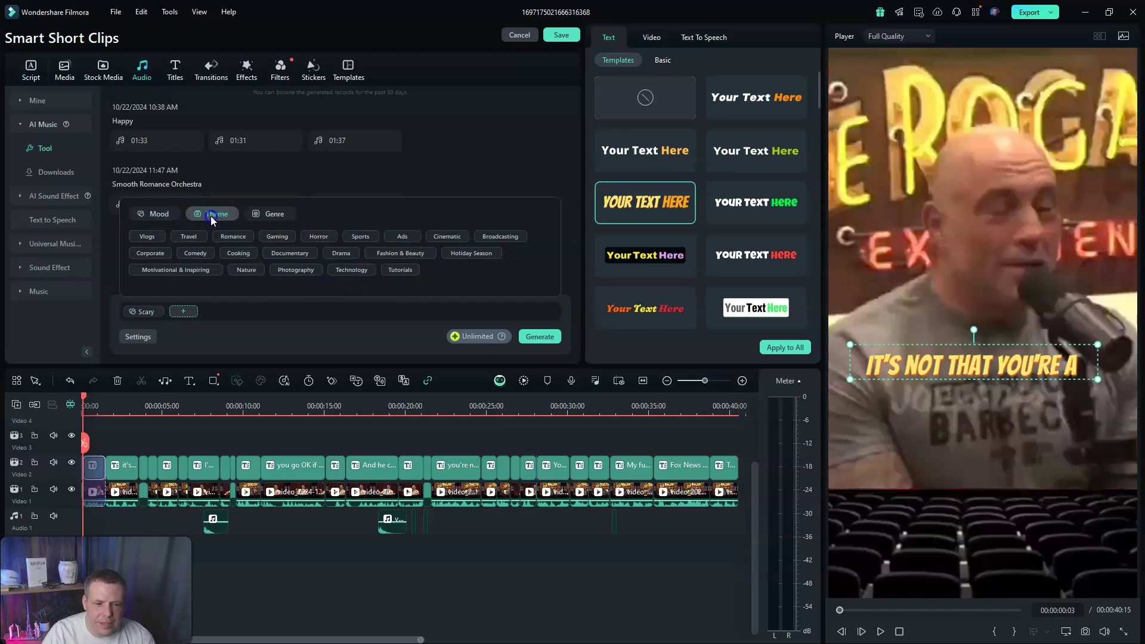
{"action": "left_click", "coordinate": [184, 311]}
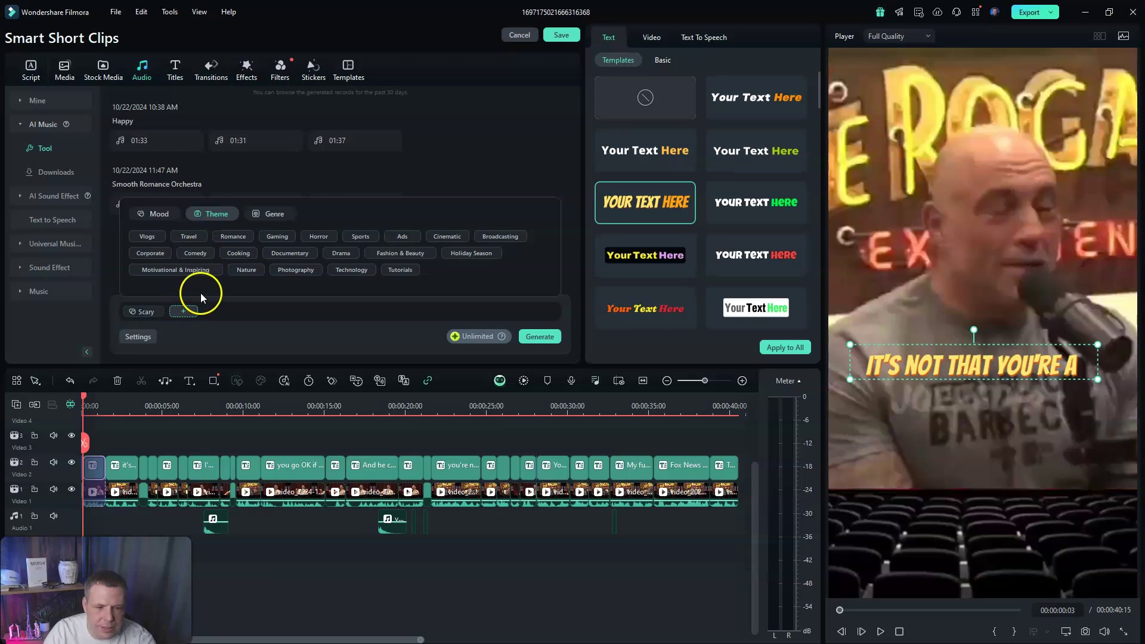
{"action": "left_click", "coordinate": [283, 256]}
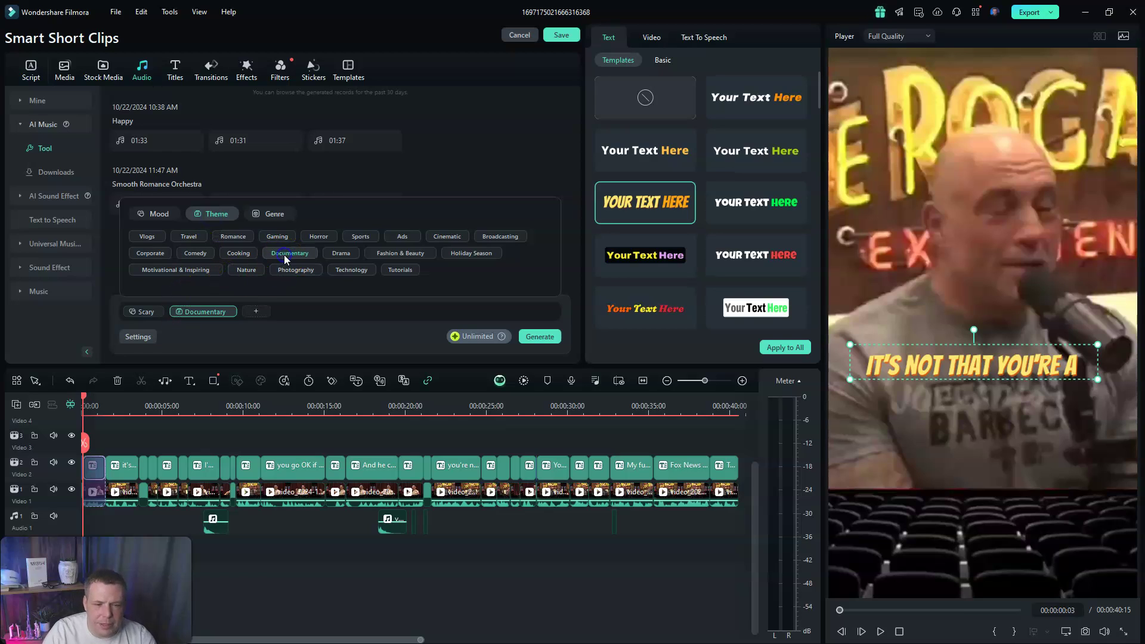
{"action": "left_click", "coordinate": [269, 216]}
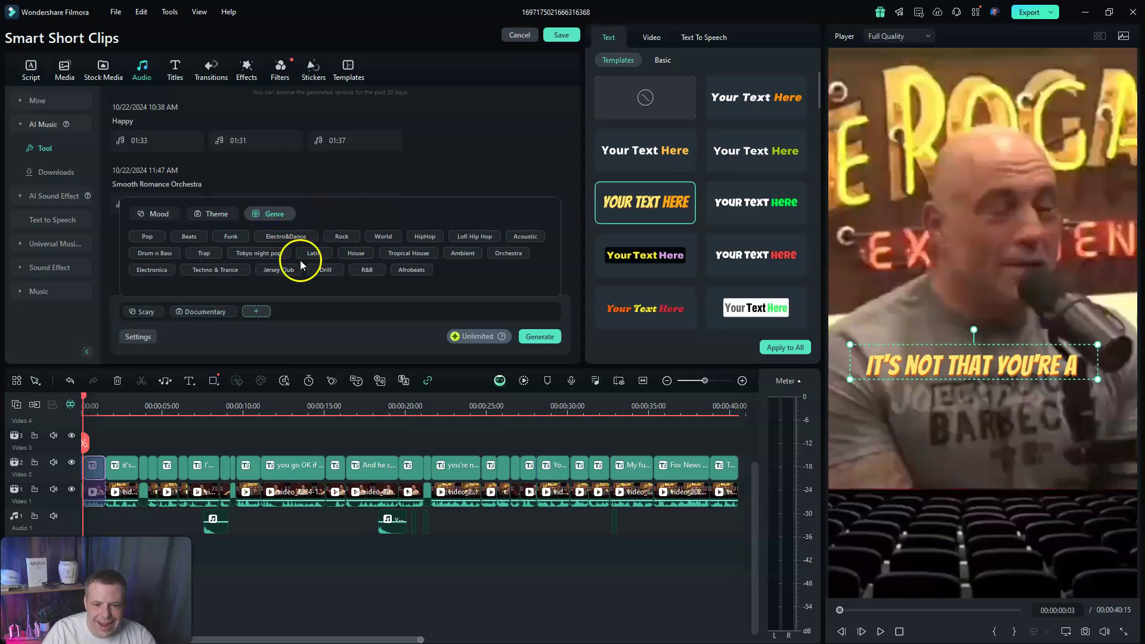
{"action": "left_click", "coordinate": [425, 237]}
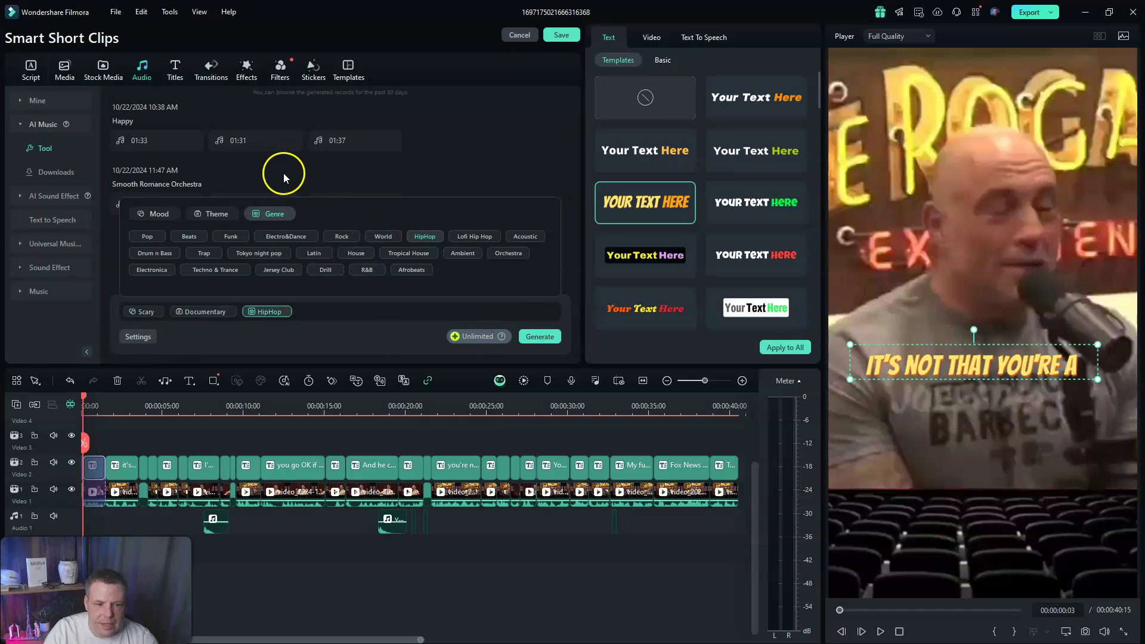
{"action": "left_click", "coordinate": [522, 338]}
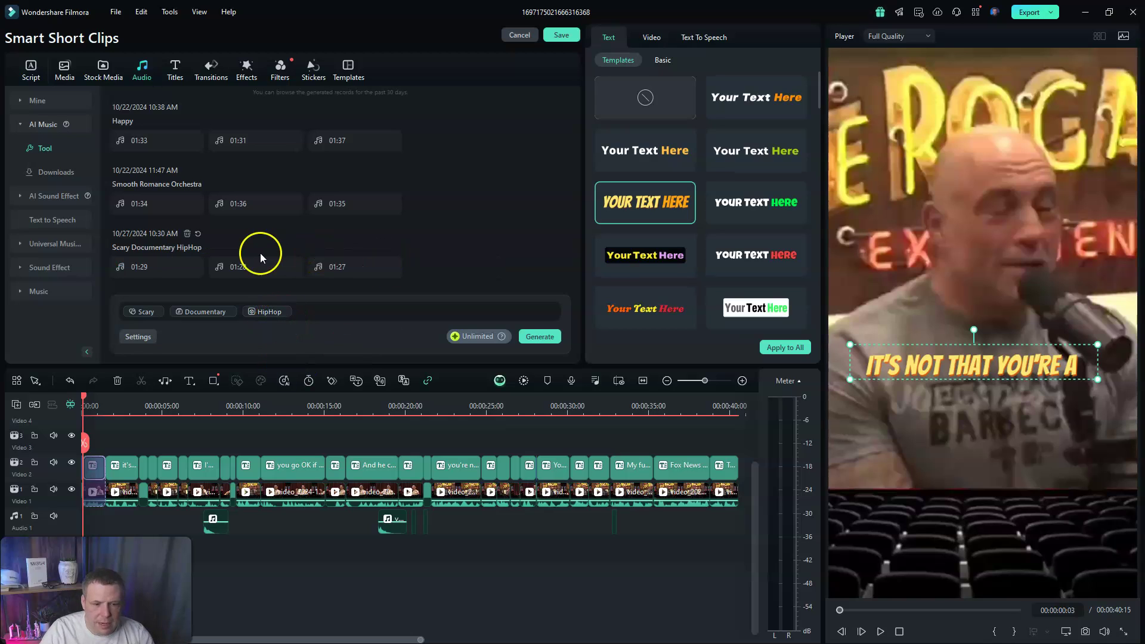
Preview the three Scary Documentary HipHop tracks and add the 01:27 one to the timeline start below the existing audio track.
{"action": "left_click", "coordinate": [120, 268]}
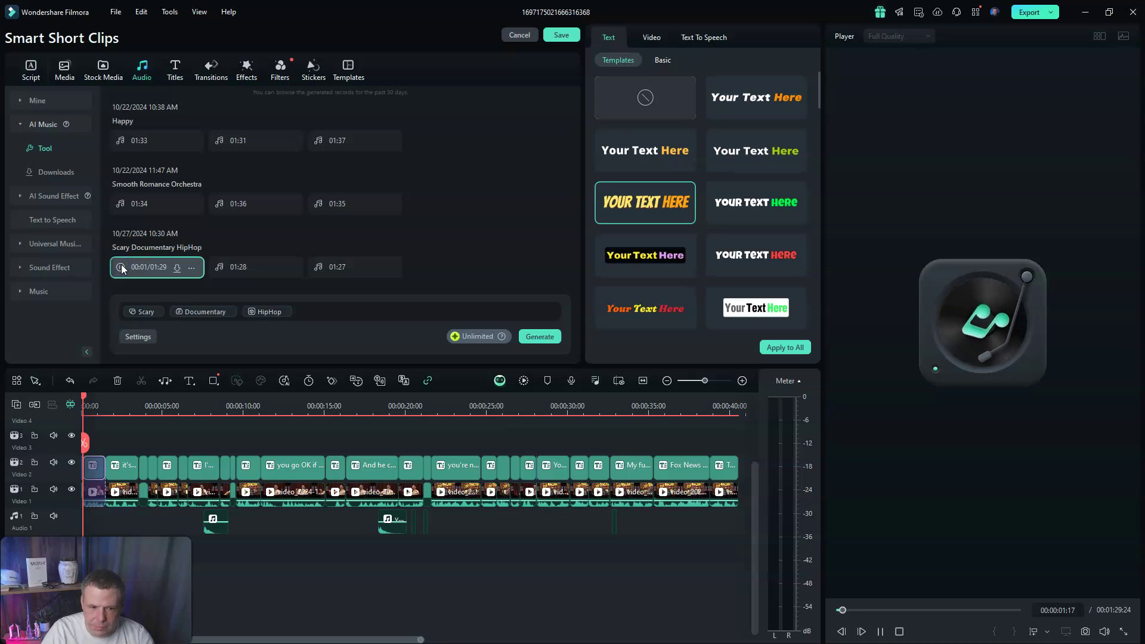
{"action": "left_click", "coordinate": [217, 273]}
{"action": "left_click", "coordinate": [223, 267]}
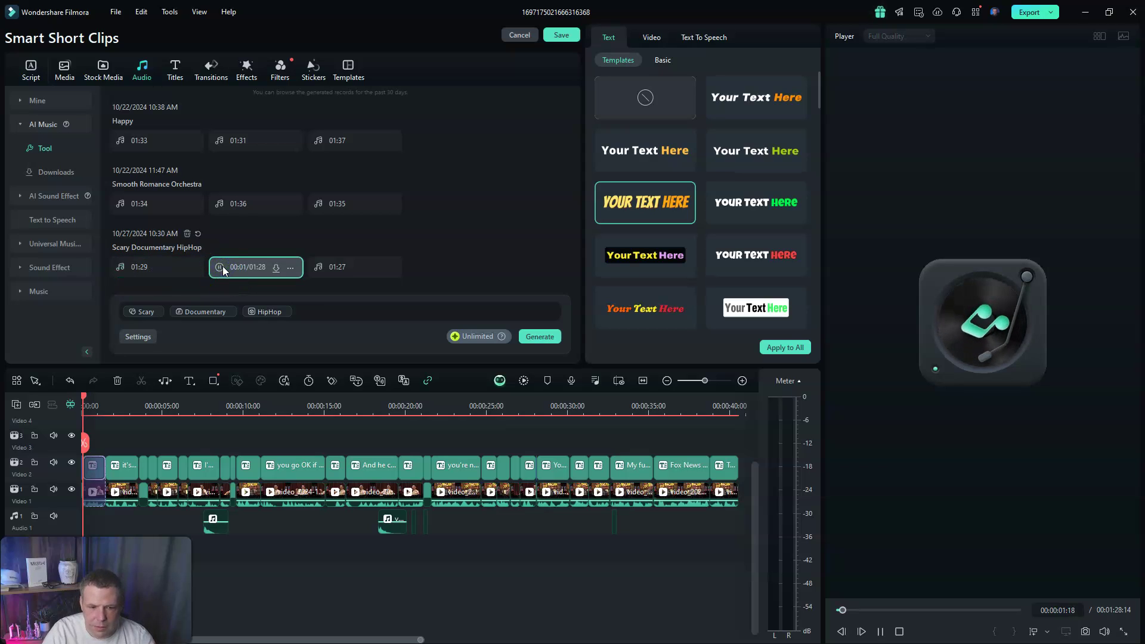
{"action": "left_click", "coordinate": [318, 268]}
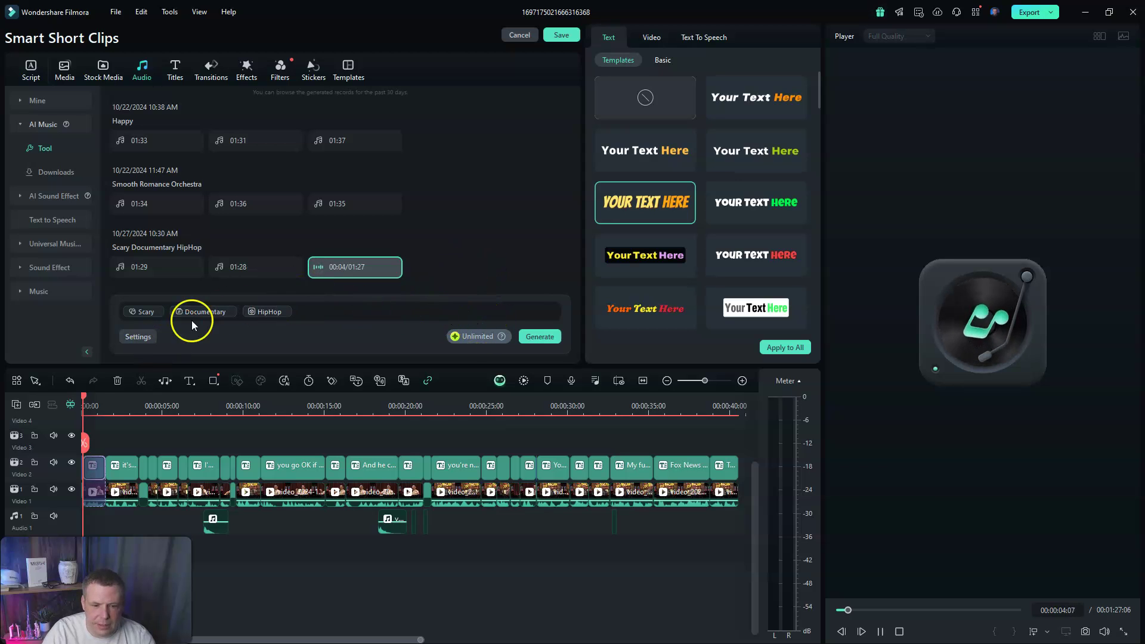
{"action": "mouse_move", "coordinate": [318, 271]}
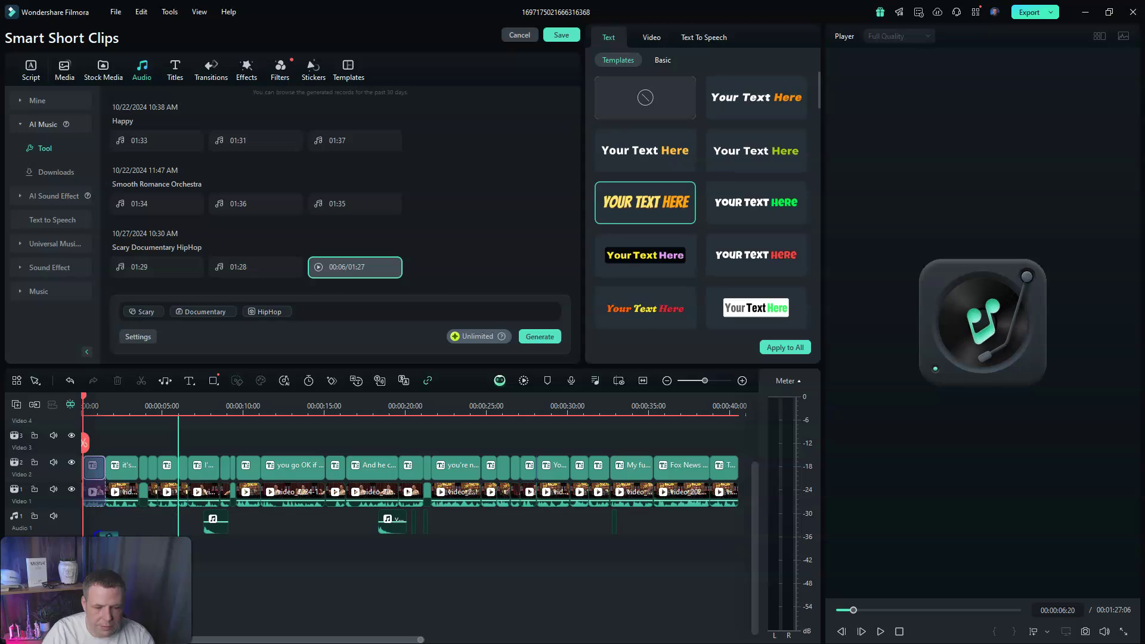
{"action": "left_click_drag", "start_coordinate": [107, 535], "coordinate": [100, 533]}
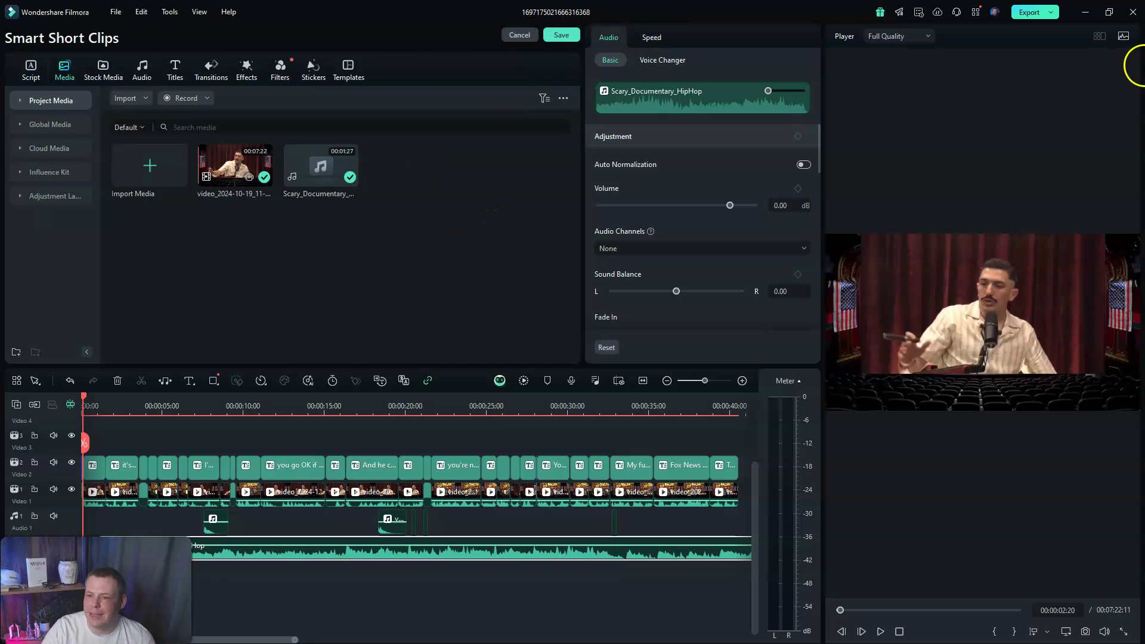
Review the social media destinations and the local output settings for exporting the clip, and close them without exporting.
{"action": "left_click", "coordinate": [1031, 13]}
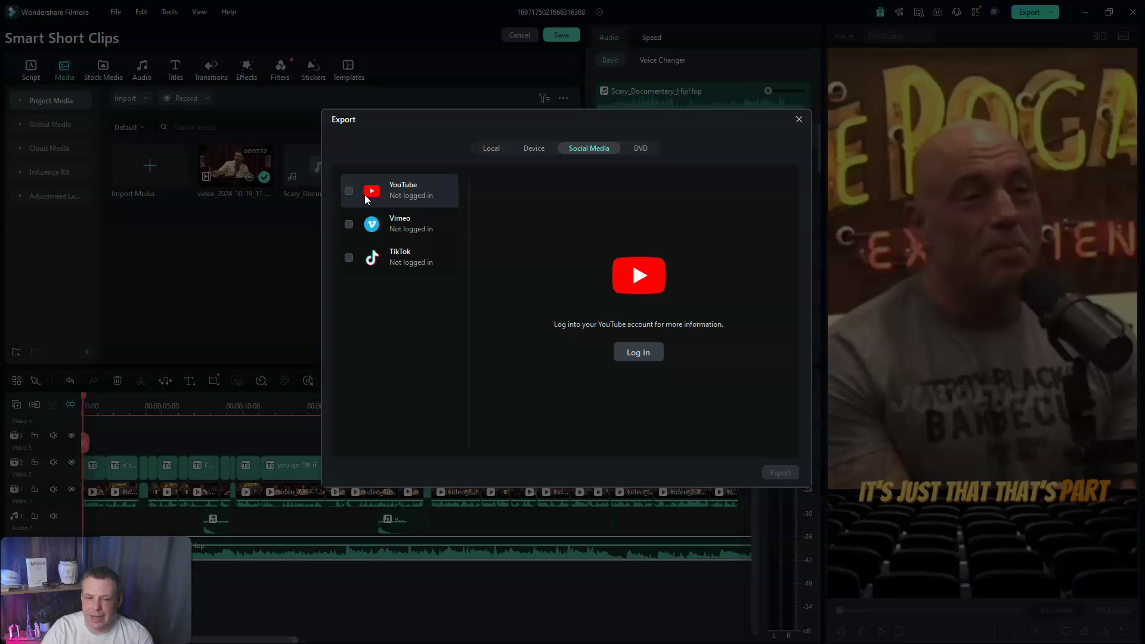
{"action": "left_click", "coordinate": [490, 146]}
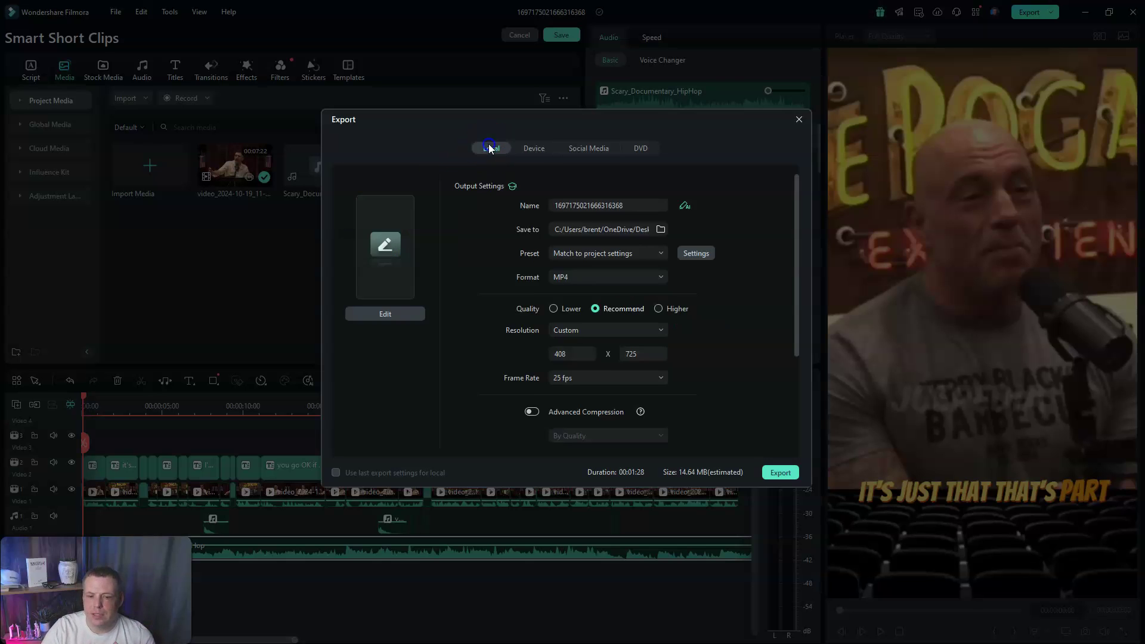
{"action": "scroll", "coordinate": [655, 274], "scroll_direction": "up", "scroll_amount": 2}
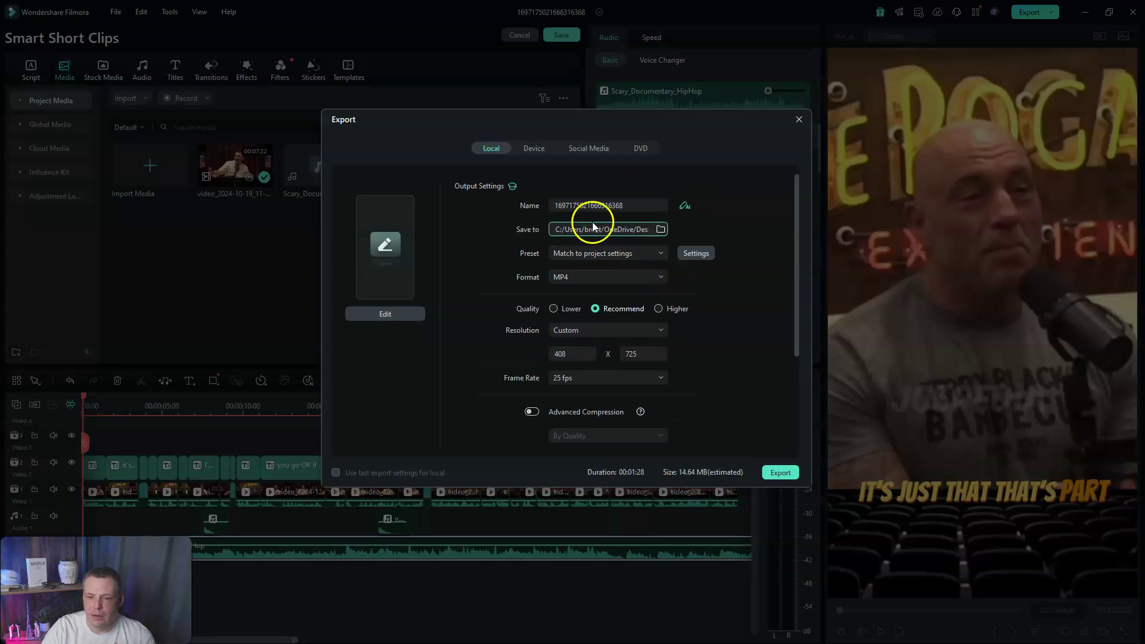
{"action": "scroll", "coordinate": [603, 277], "scroll_direction": "down", "scroll_amount": 1}
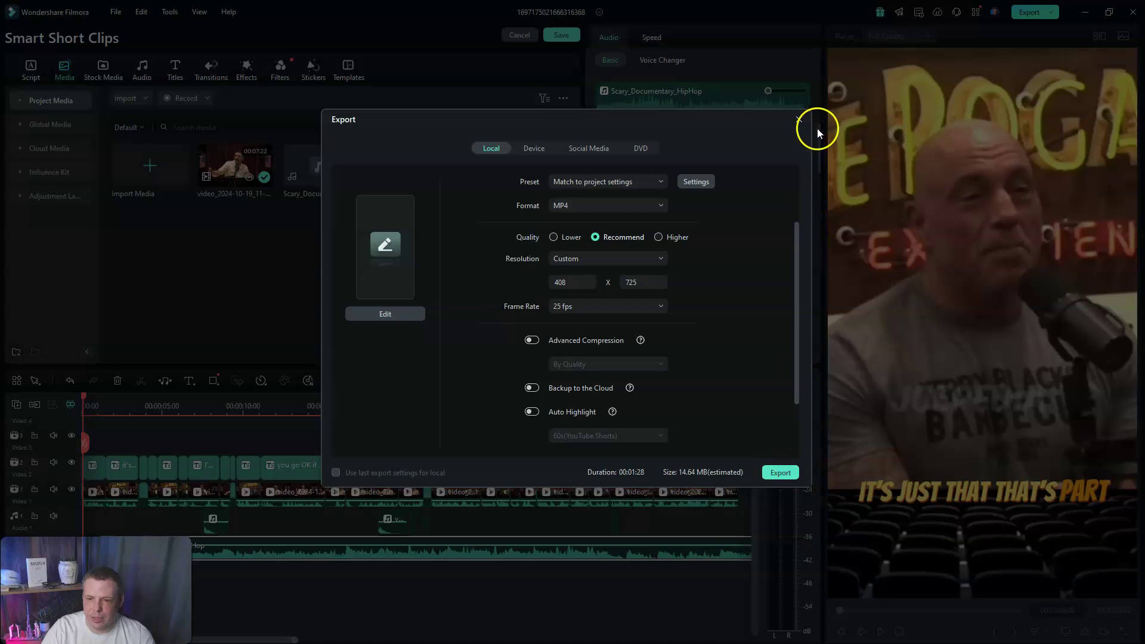
{"action": "left_click", "coordinate": [800, 119]}
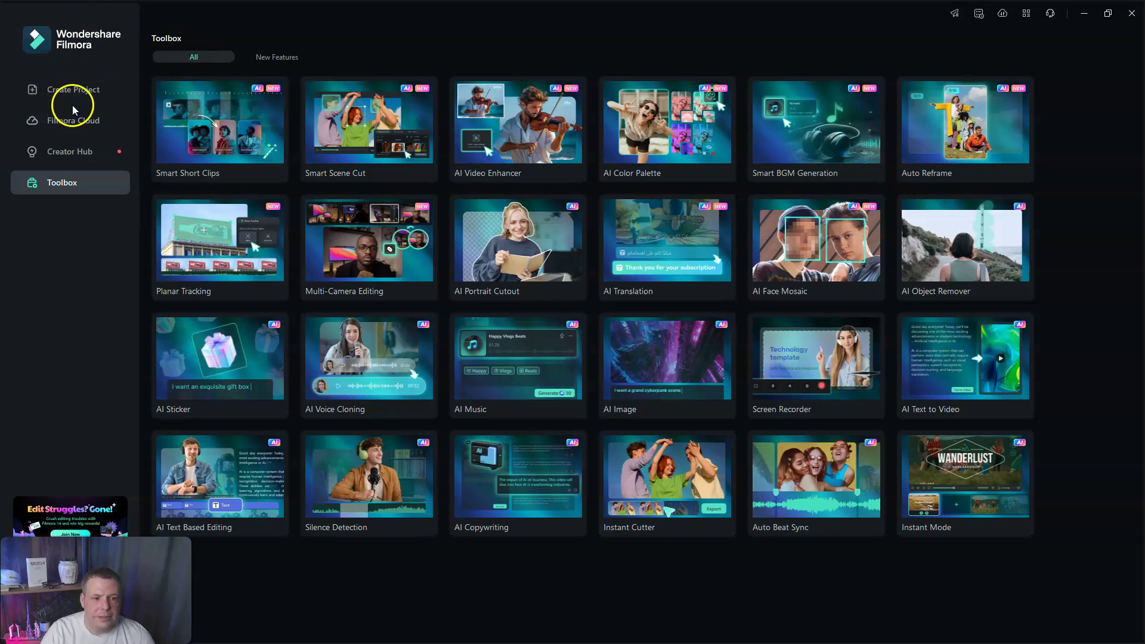
Run Smart BGM Generation on video_2024-10-19_11-19-55.mp4, keeping the project settings at 1920 x 1080 25fps.
{"action": "left_click", "coordinate": [75, 89]}
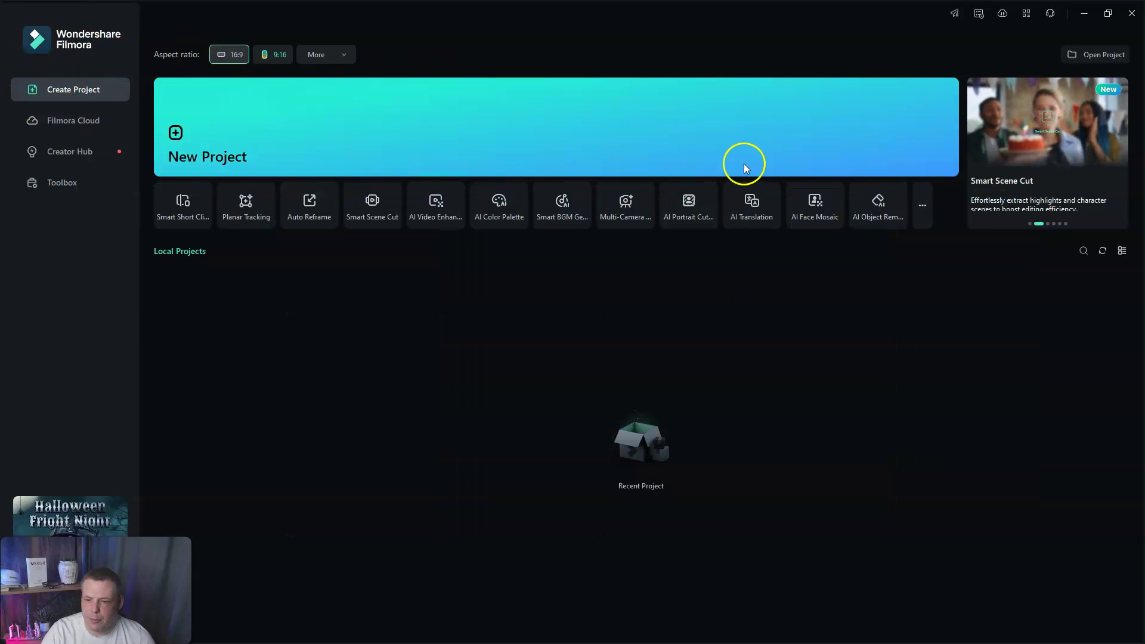
{"action": "left_click", "coordinate": [922, 205]}
{"action": "left_click", "coordinate": [778, 139]}
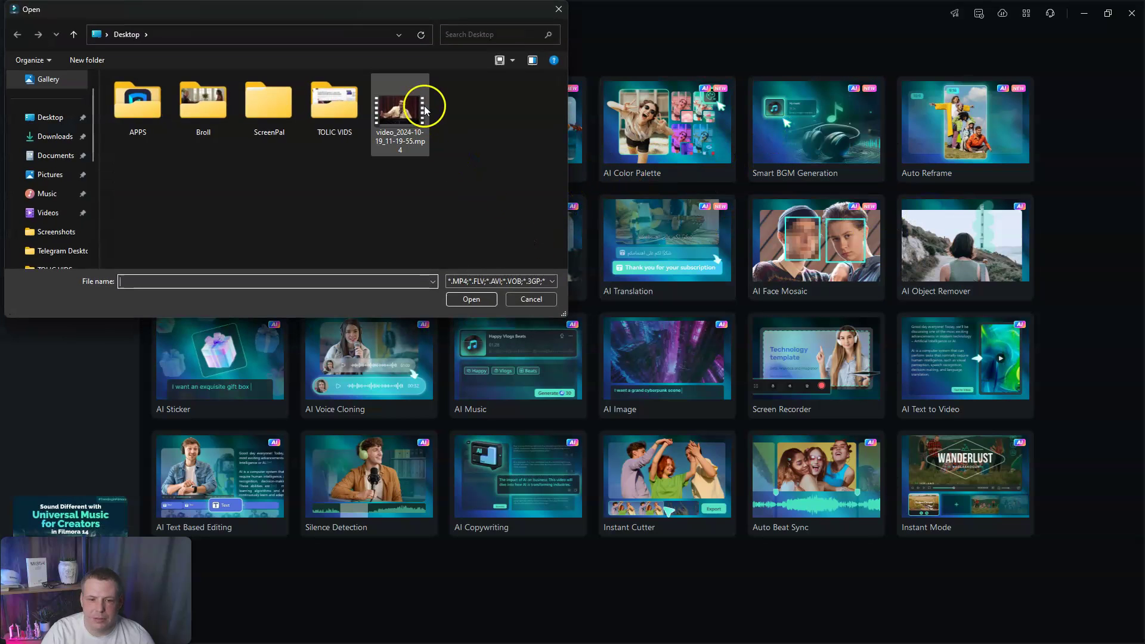
{"action": "left_click", "coordinate": [420, 111]}
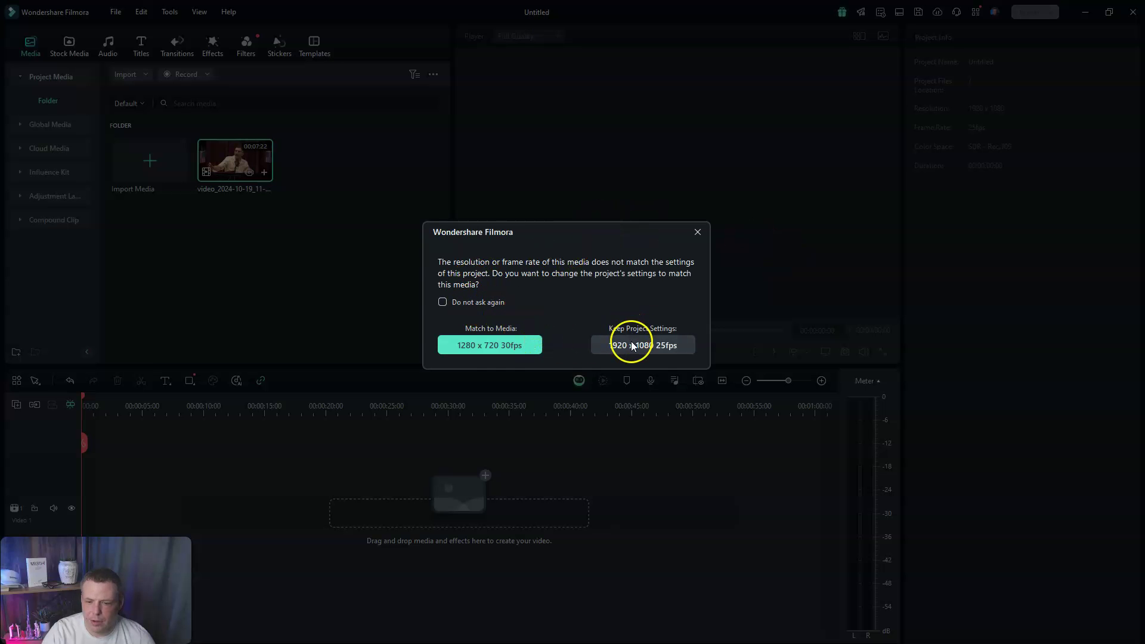
{"action": "left_click", "coordinate": [632, 346]}
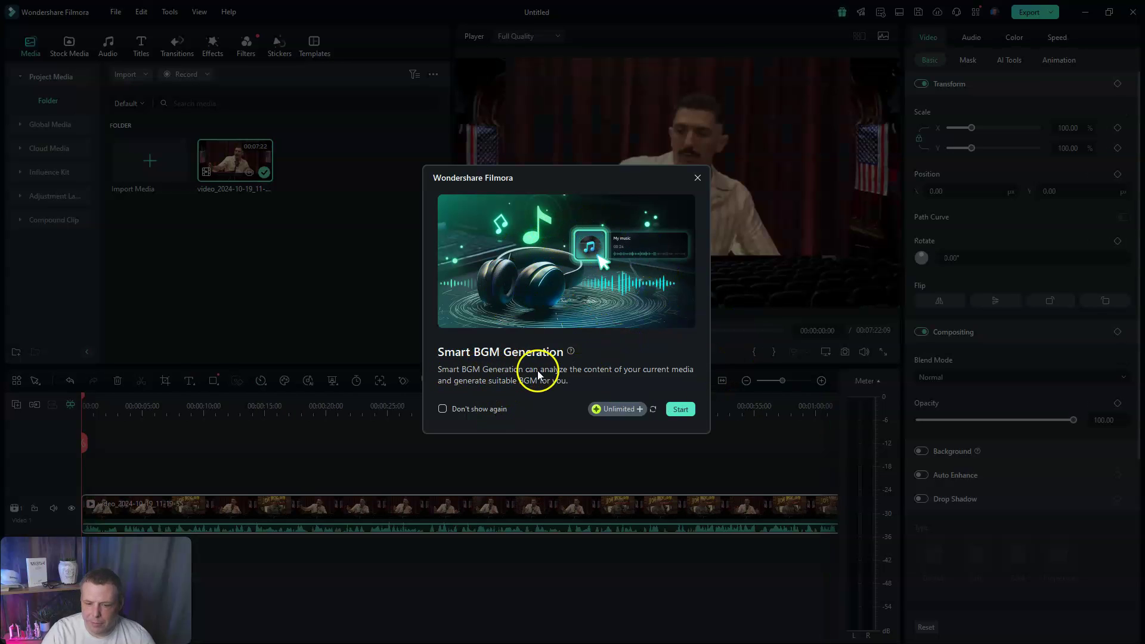
{"action": "left_click", "coordinate": [681, 409]}
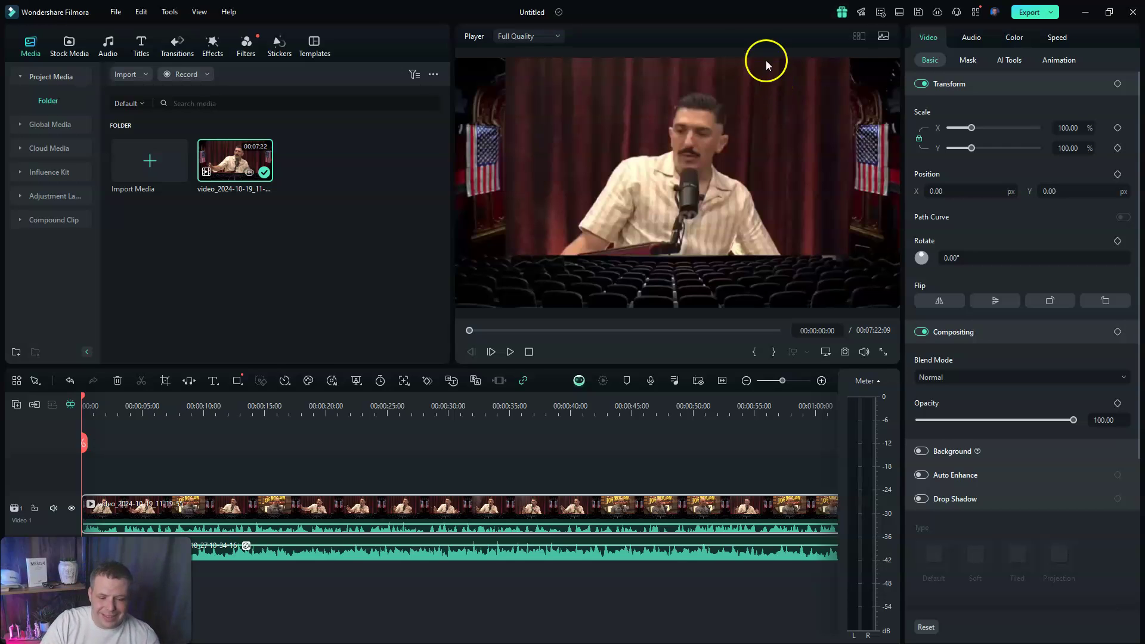
Play the opening of the video with the generated background music to judge the balance between music and speech.
{"action": "left_click", "coordinate": [511, 353]}
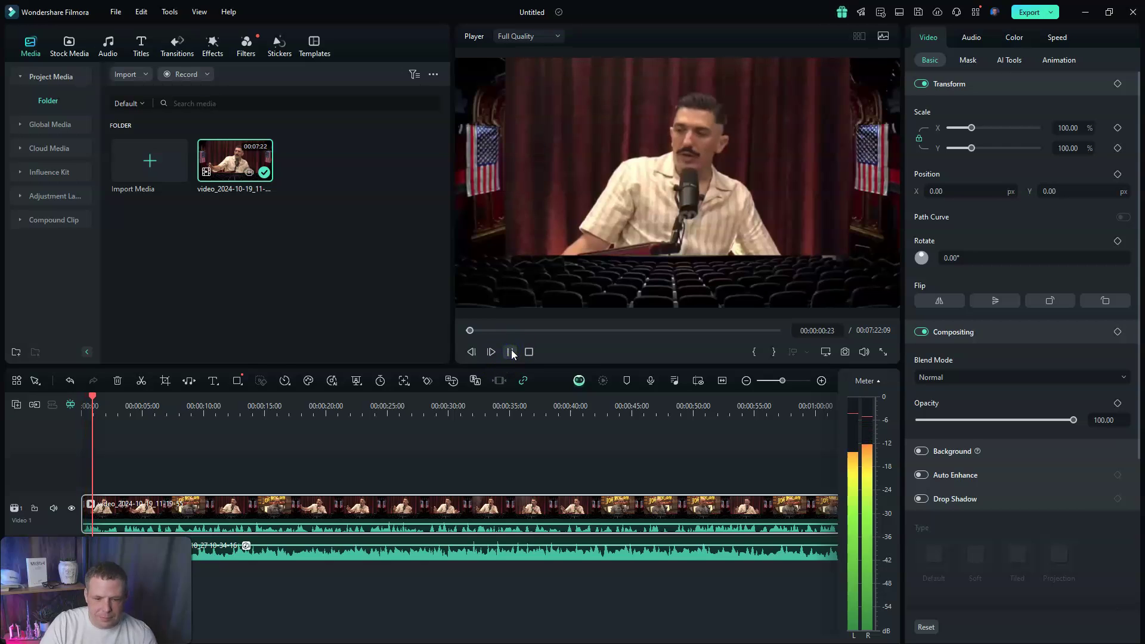
{"action": "left_click", "coordinate": [510, 353]}
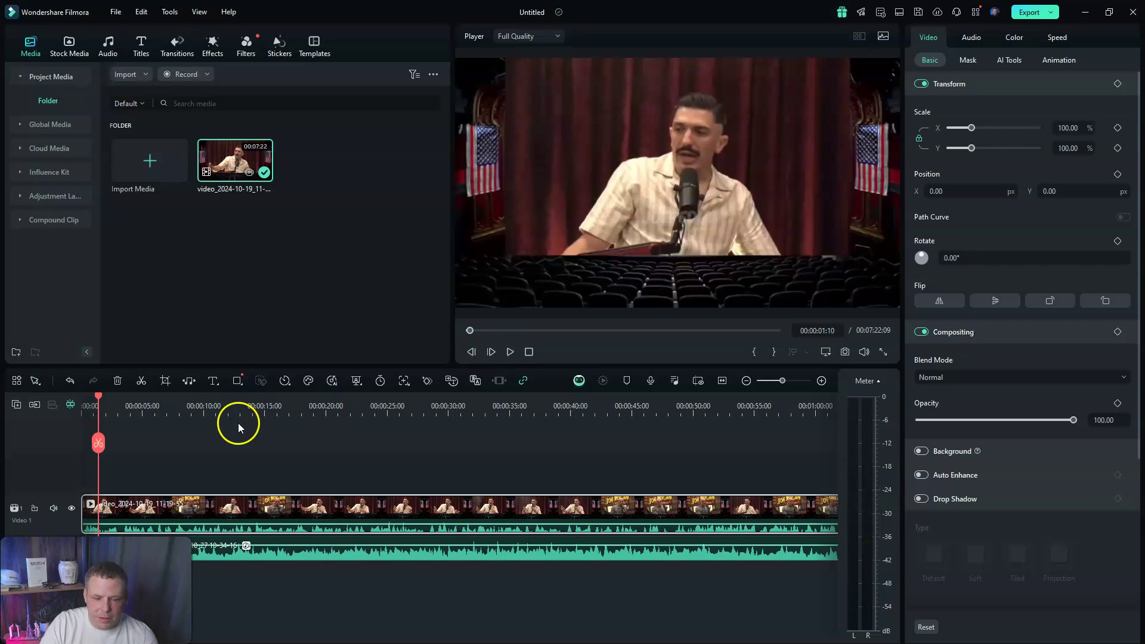
{"action": "left_click", "coordinate": [309, 543]}
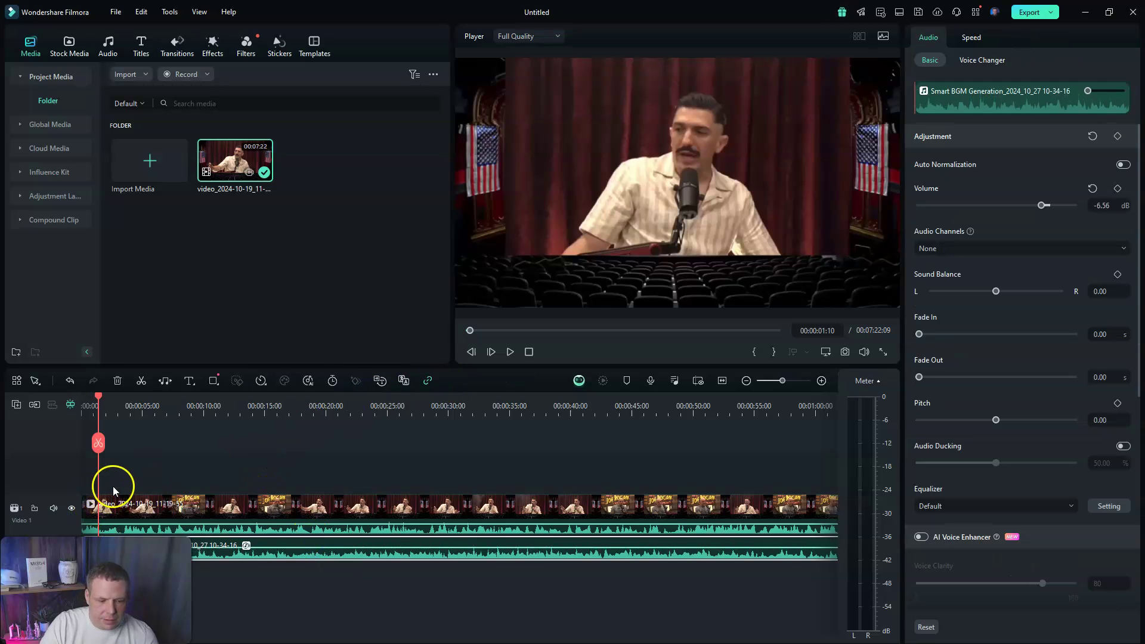
{"action": "left_click", "coordinate": [510, 352]}
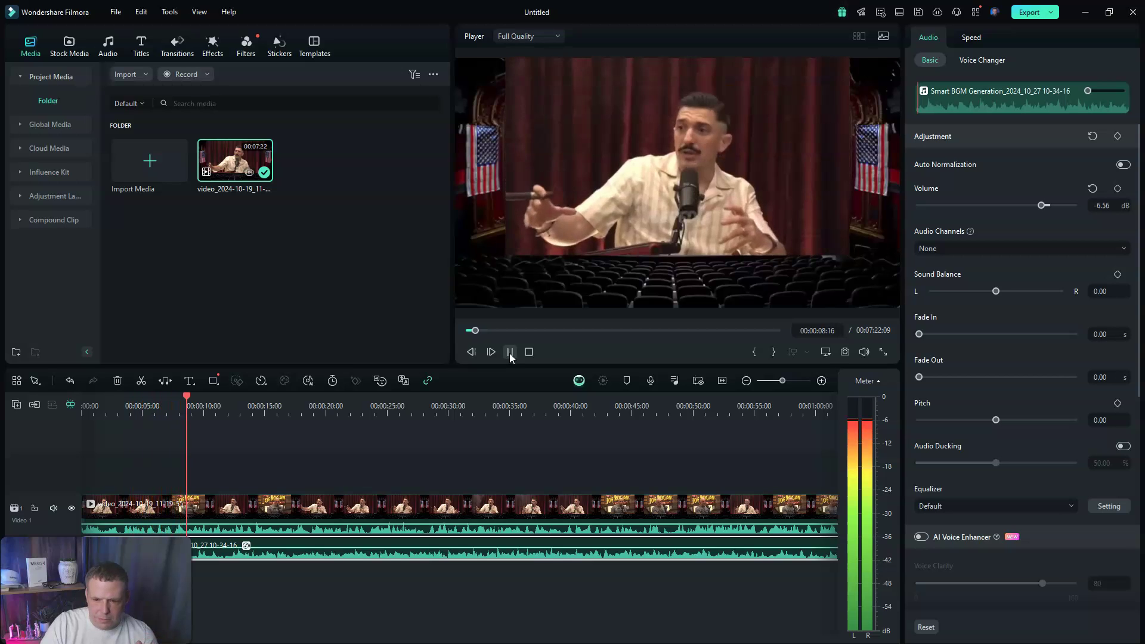
{"action": "left_click", "coordinate": [510, 352]}
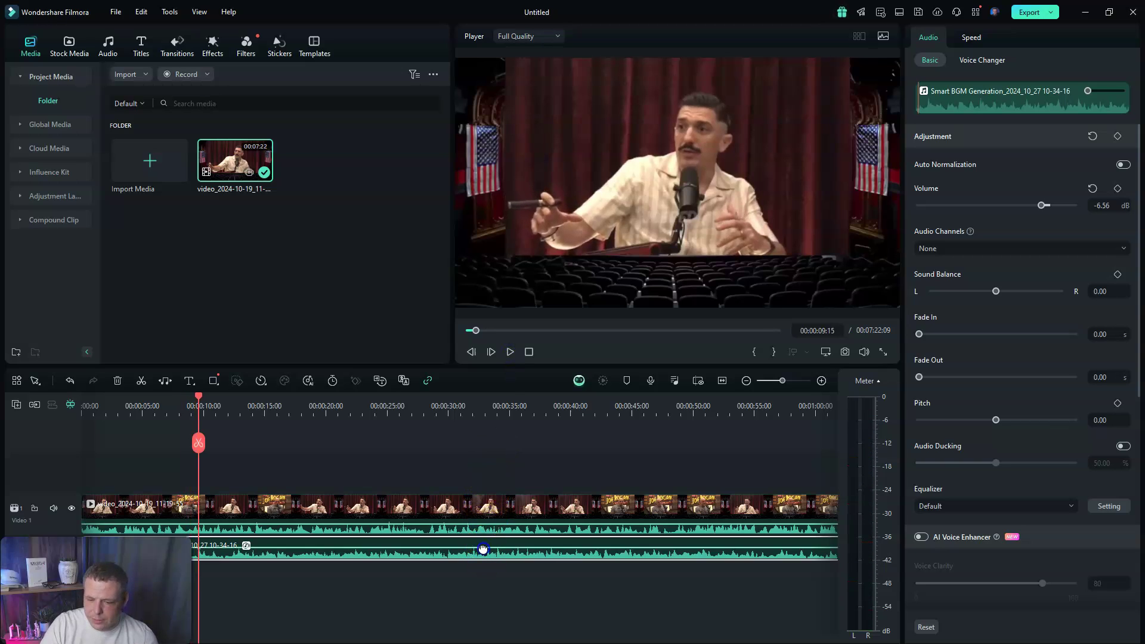
Try the background music at a volume of -15 dB, play the result, and undo back to the timeline without the music.
{"action": "left_click_drag", "start_coordinate": [482, 548], "coordinate": [484, 553]}
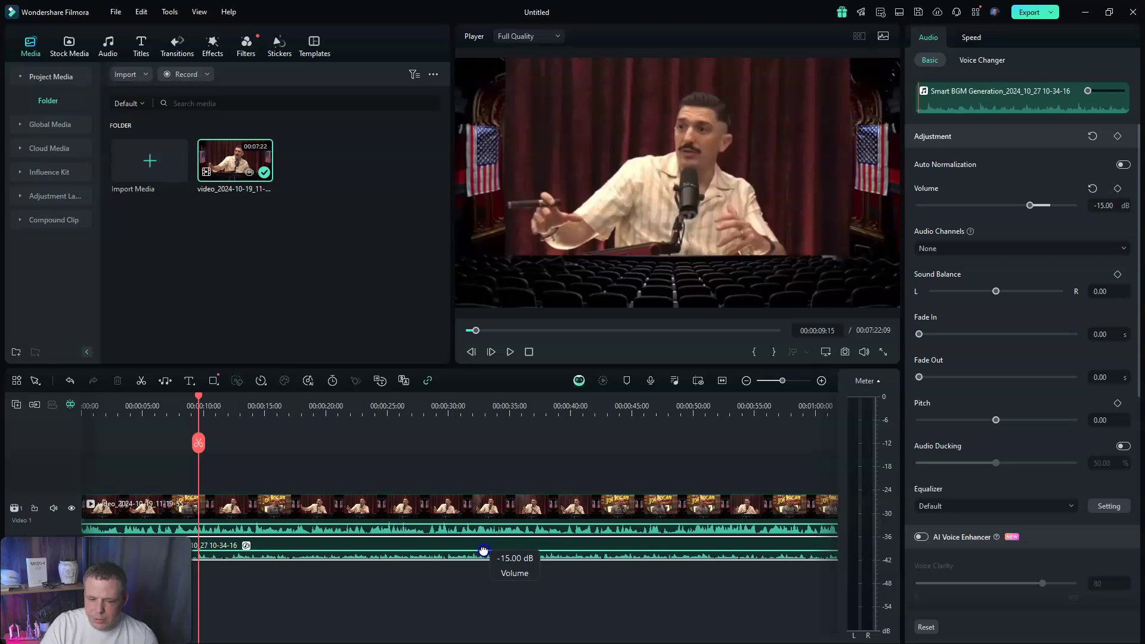
{"action": "left_click", "coordinate": [509, 358]}
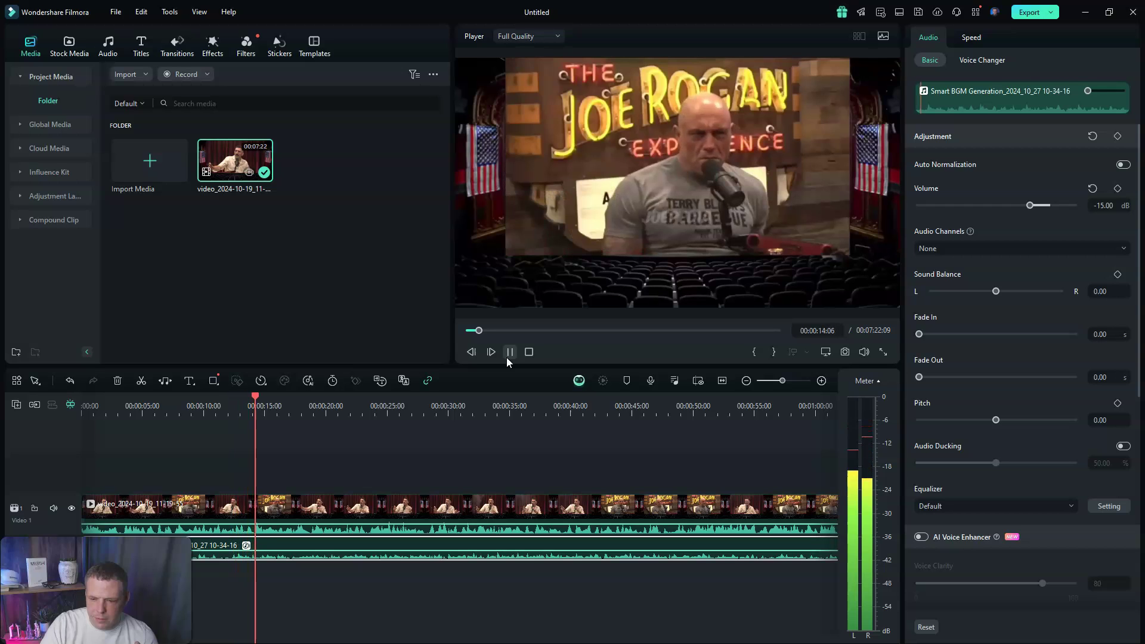
{"action": "left_click", "coordinate": [508, 360]}
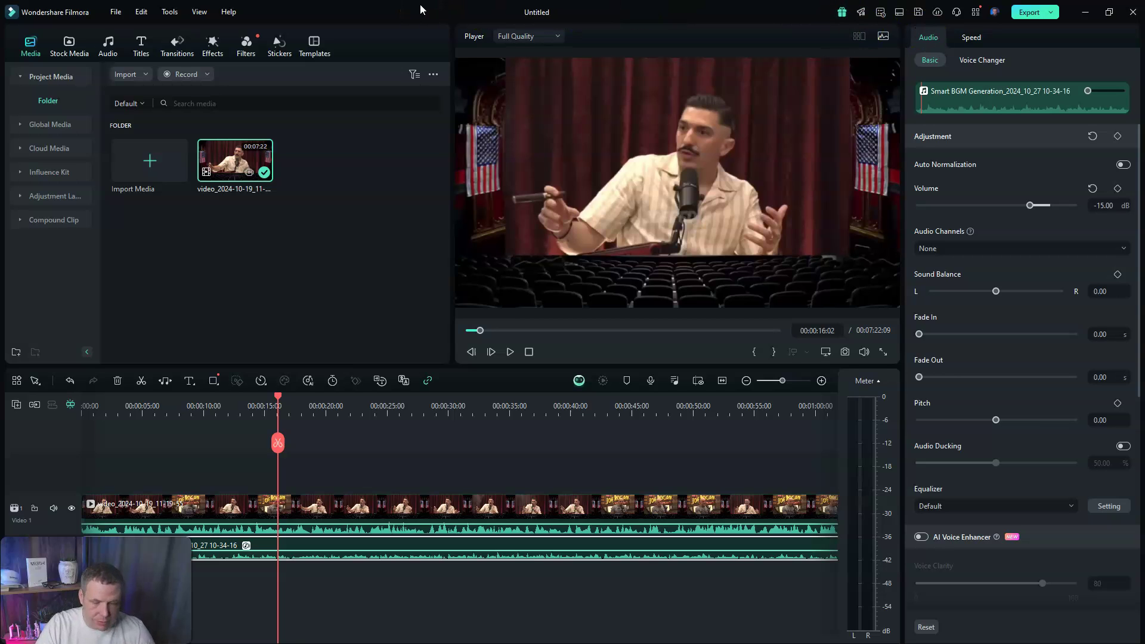
{"action": "key", "text": "ctrl+z"}
Review the export options, from the local output settings to the YouTube, Vimeo and TikTok destinations.
{"action": "left_click", "coordinate": [1053, 12]}
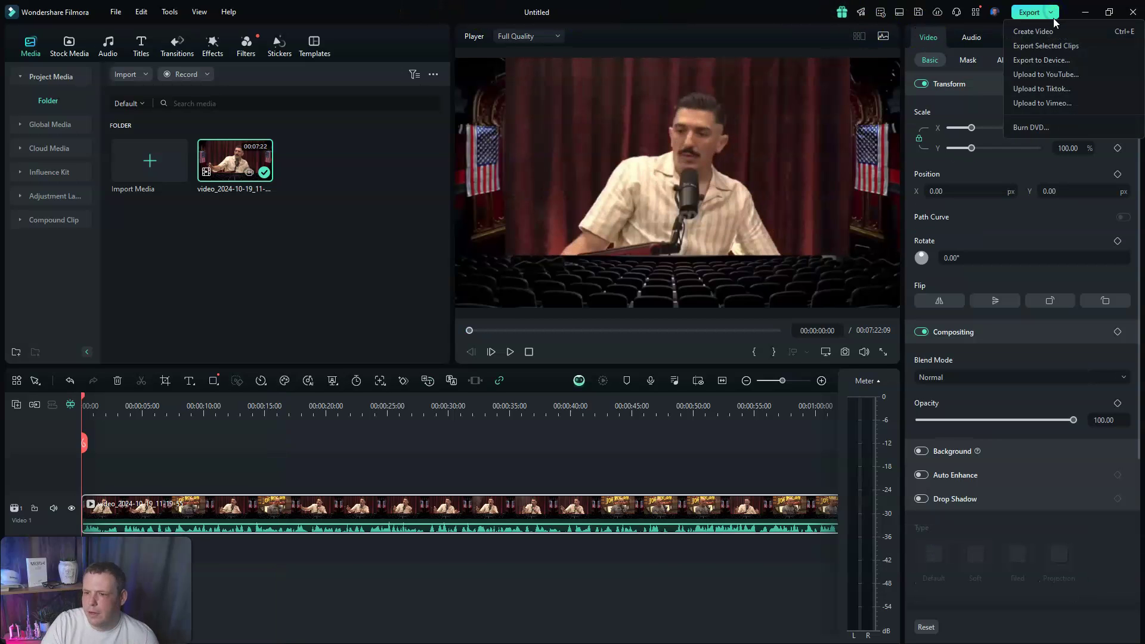
{"action": "left_click", "coordinate": [1042, 12]}
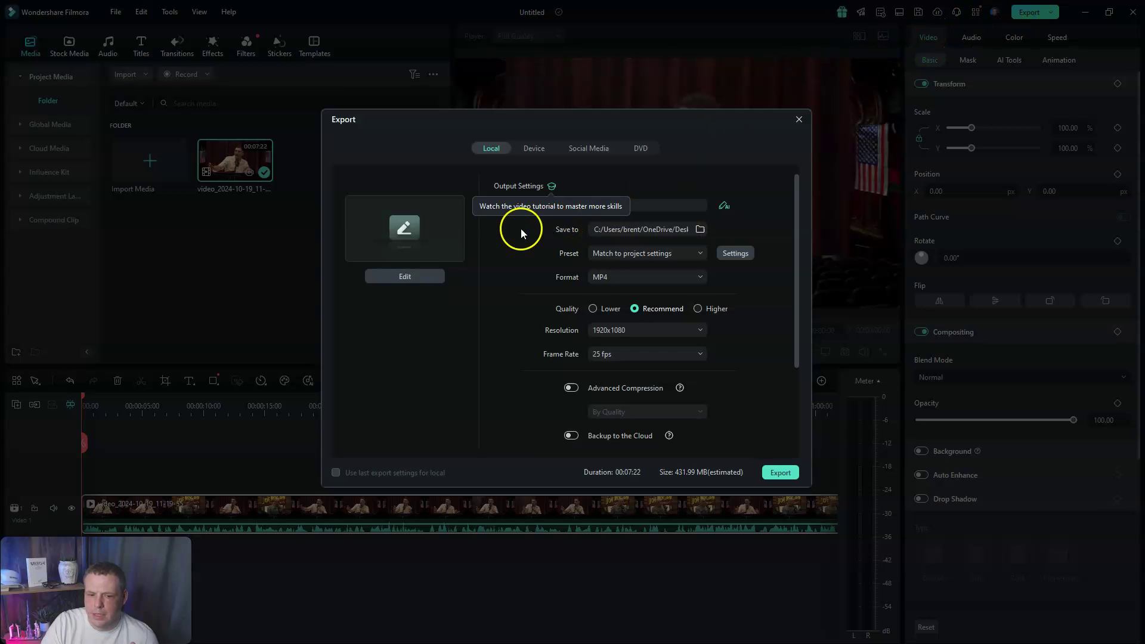
{"action": "left_click", "coordinate": [590, 148]}
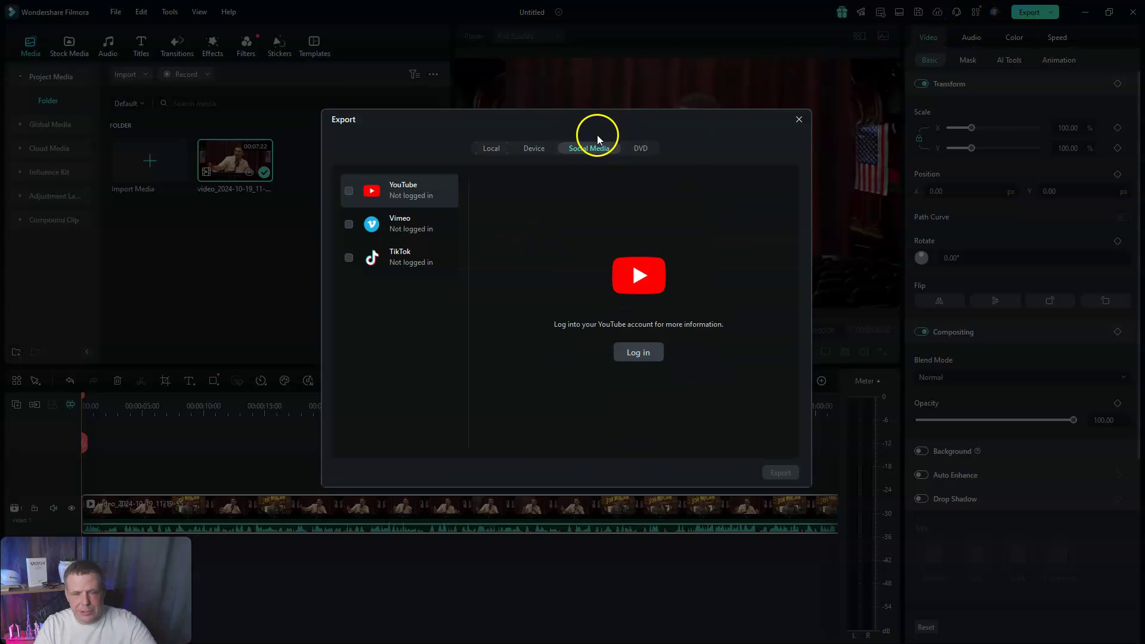
{"action": "left_click", "coordinate": [349, 206]}
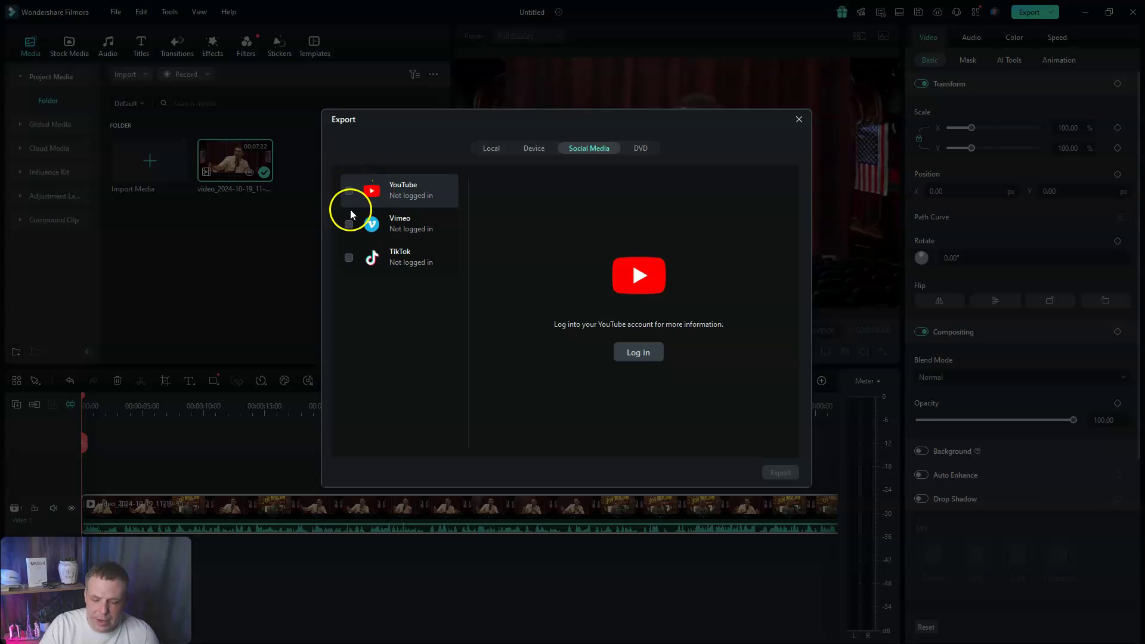